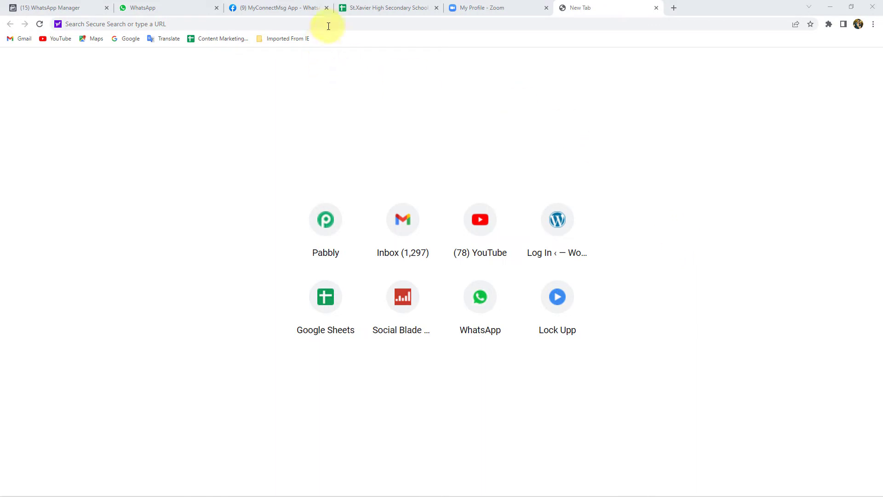
Go to pabbly.com, sign in, and open the Pabbly Connect dashboard.
click(329, 24)
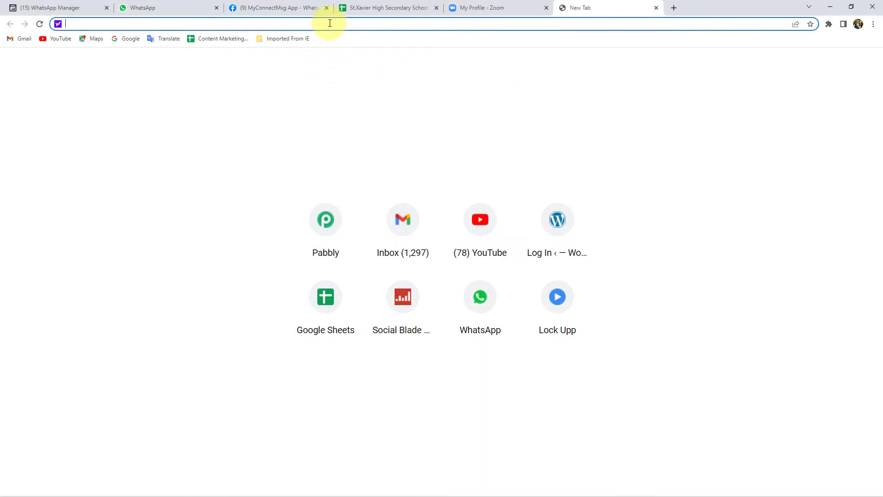
text(Pabbly.com)
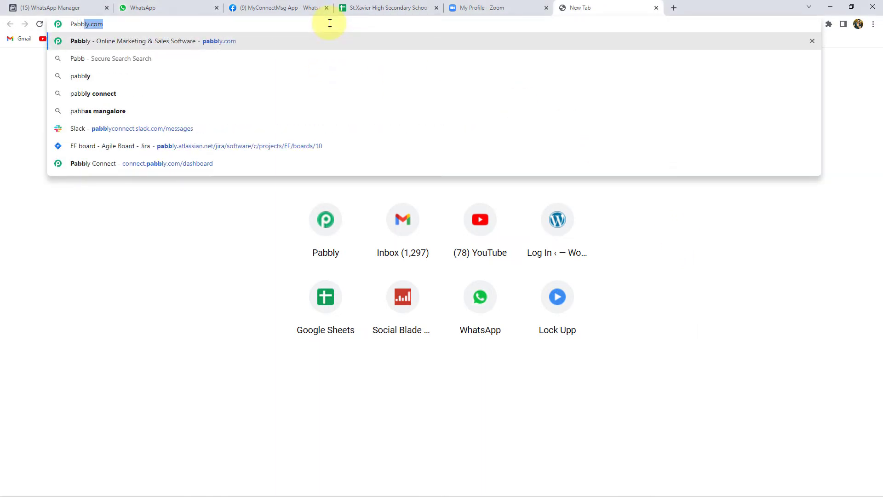
key(Return)
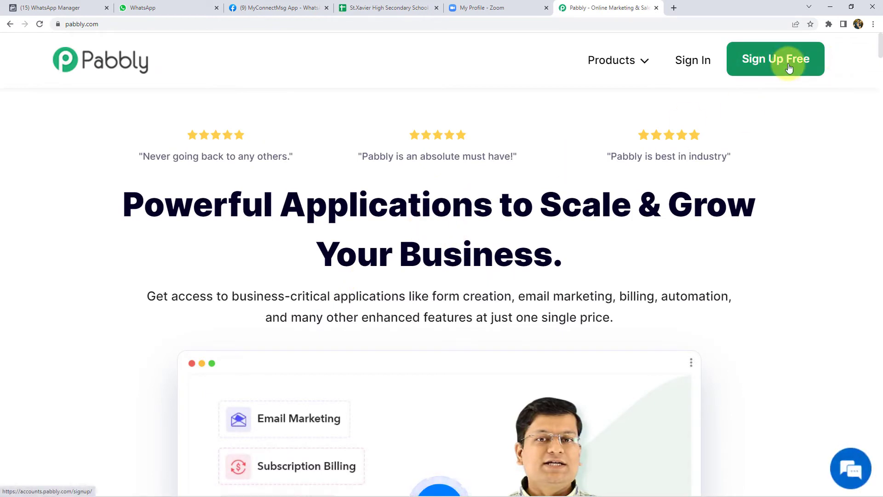
click(694, 64)
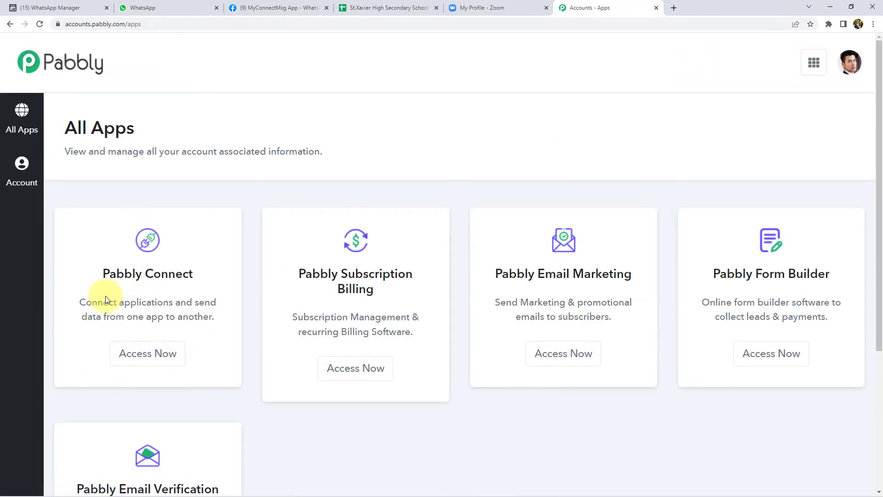
click(157, 361)
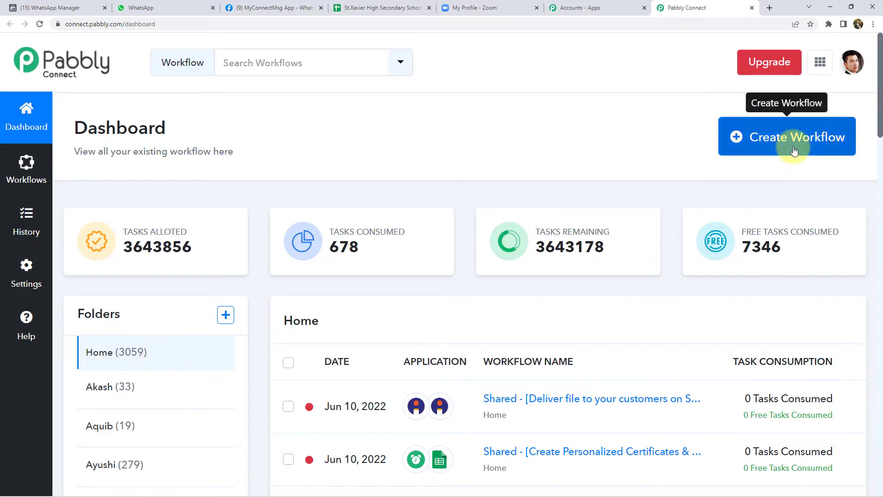
Create a workflow named 'Zoom to WhatsApp' and collapse its trigger step.
click(794, 147)
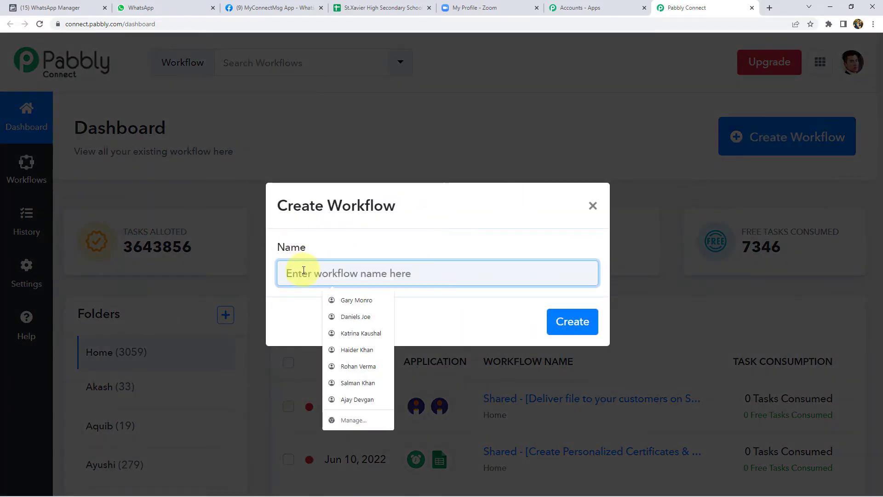
text(Zoom to WhatsApp)
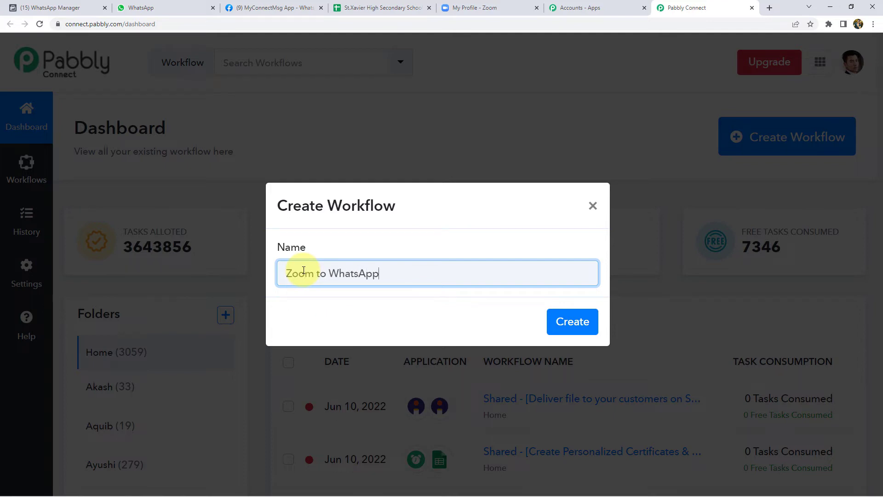
key(Return)
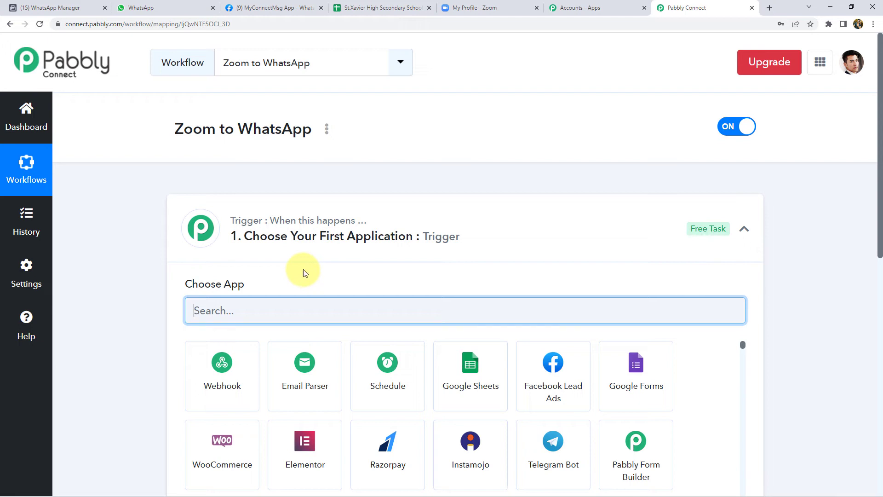
click(354, 236)
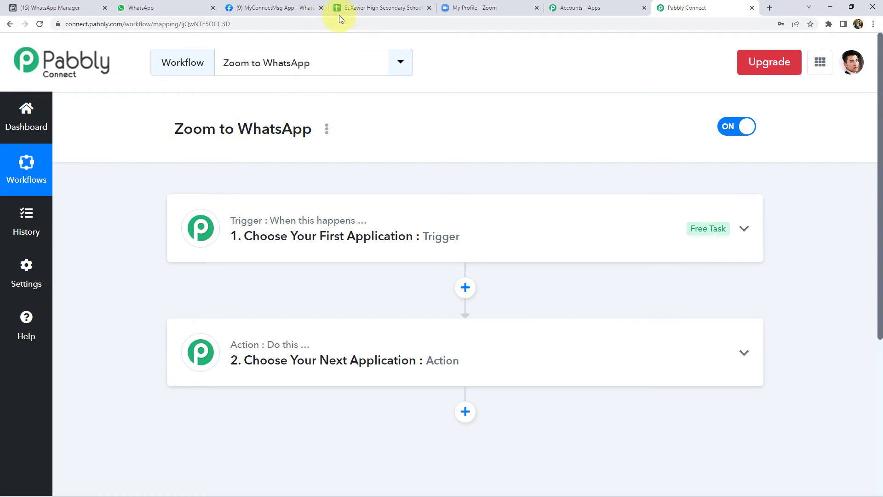
click(377, 8)
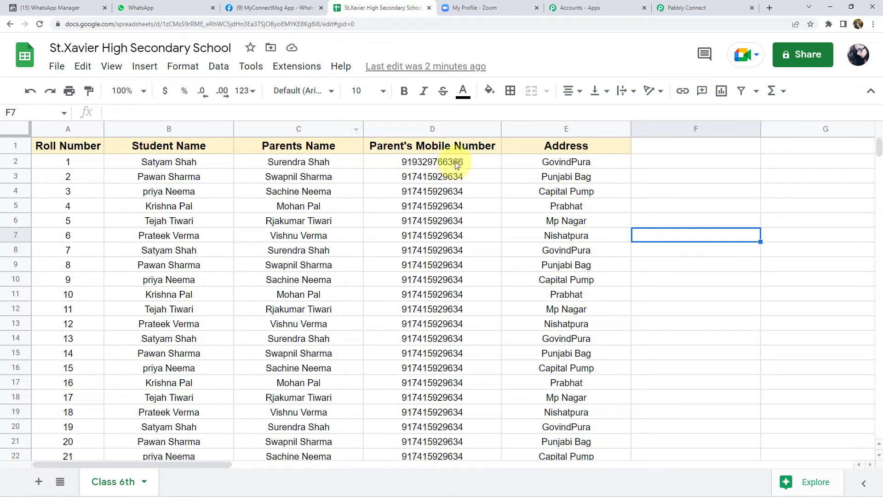
drag(457, 165, 438, 429)
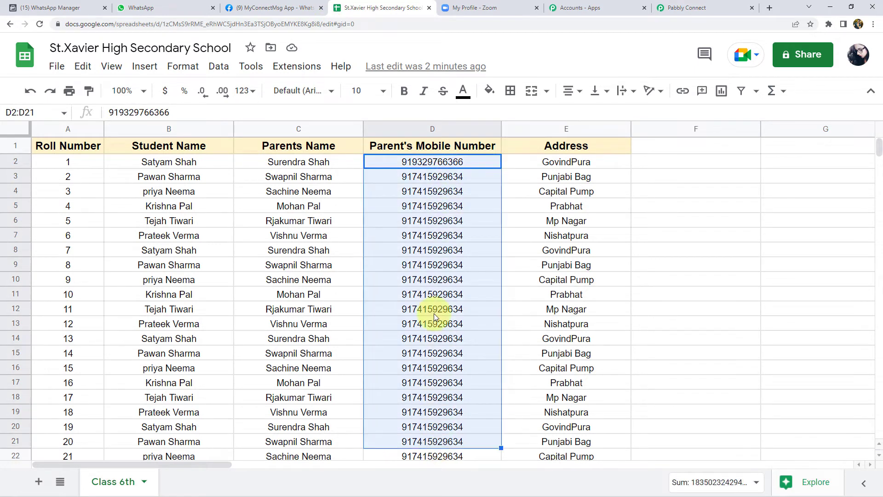
click(439, 223)
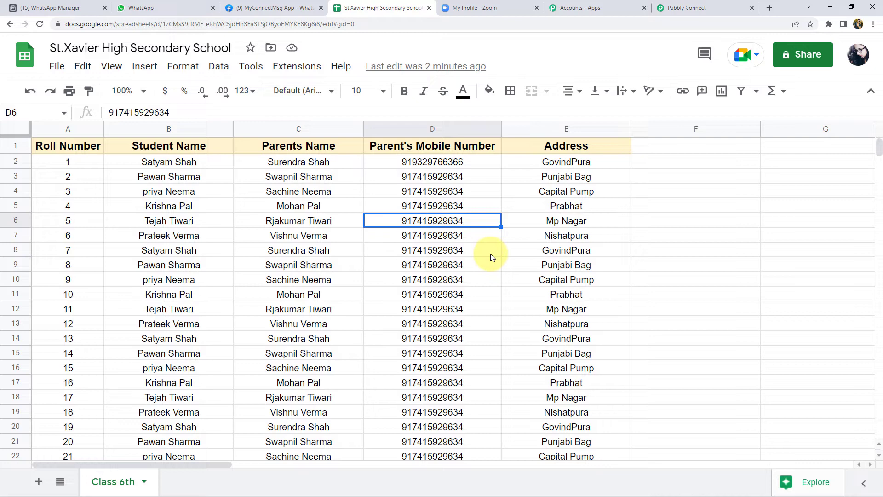
click(697, 3)
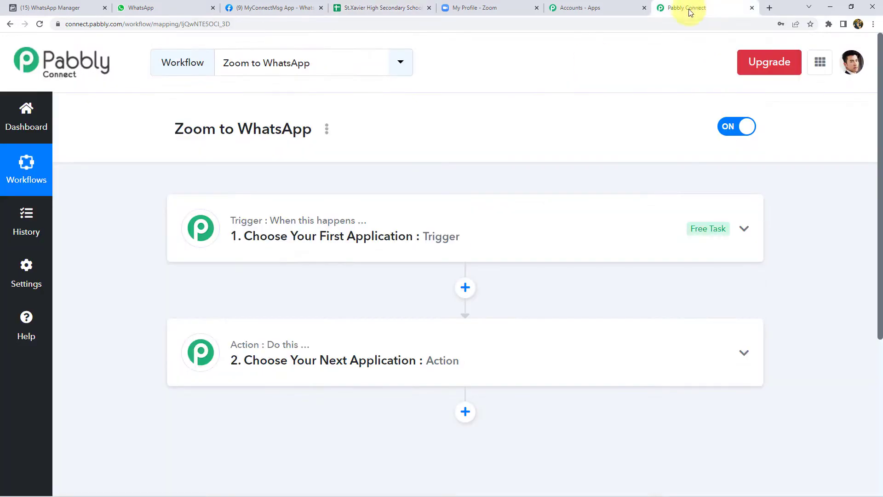
Set the trigger app to Zoom with the Configure Webhooks event and copy its webhook URL.
click(256, 221)
click(225, 308)
text(z)
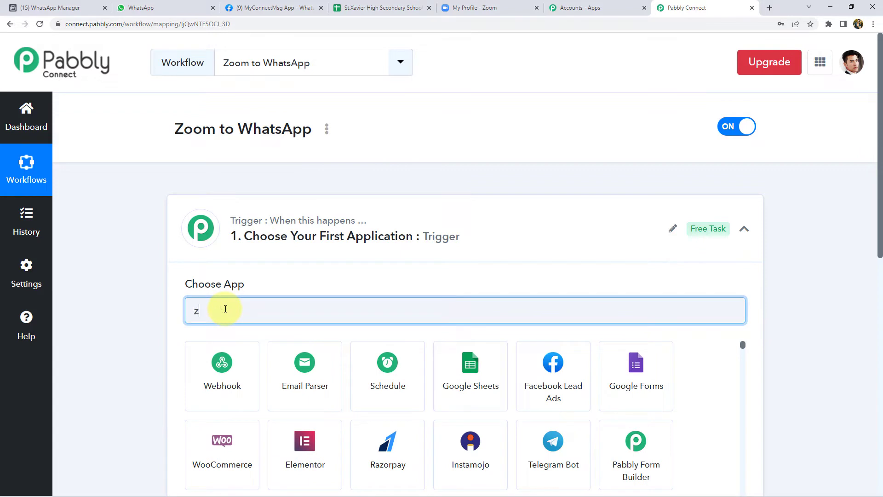
text(oom)
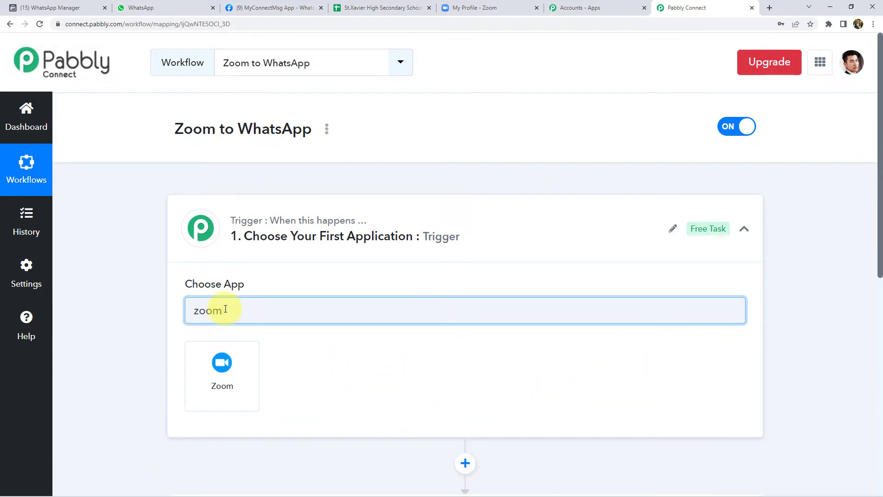
click(230, 357)
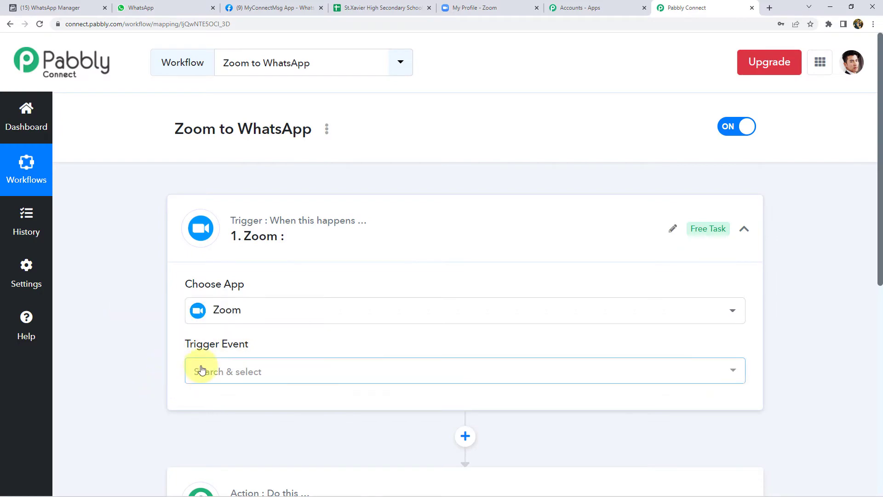
click(201, 369)
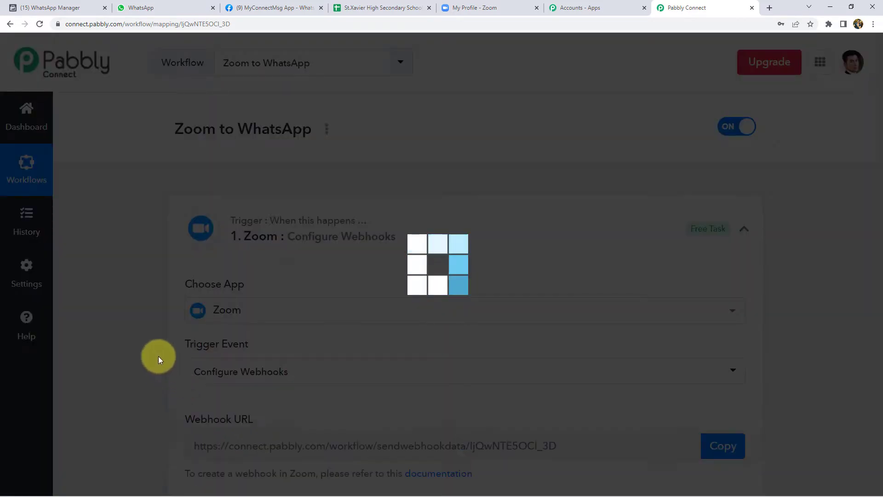
scroll(147, 304, down, 4)
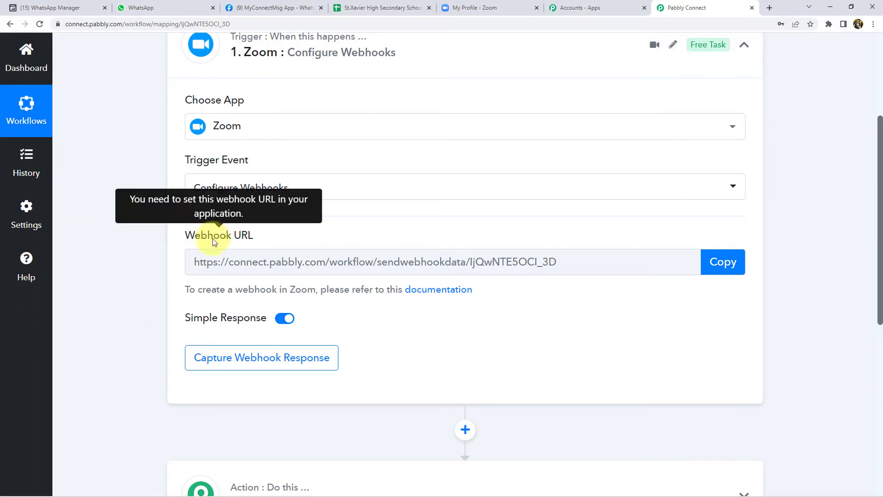
click(722, 269)
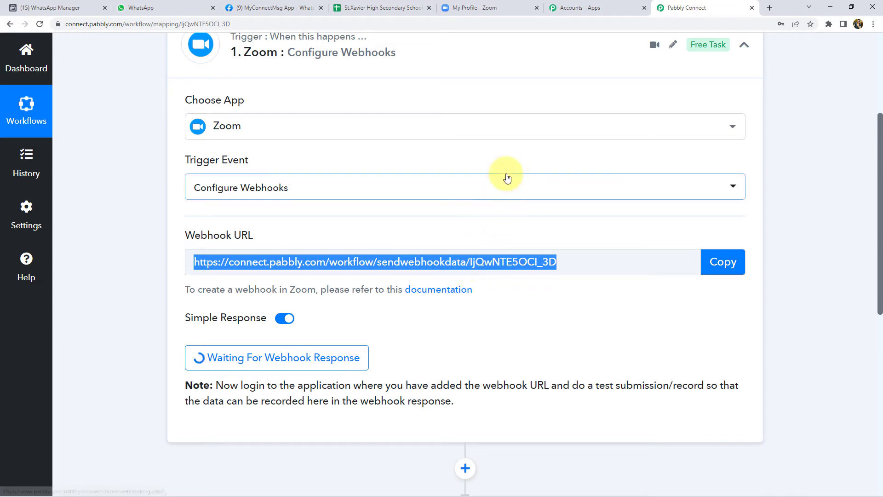
In the Zoom web portal, expand Advanced and open the Integration settings.
click(469, 9)
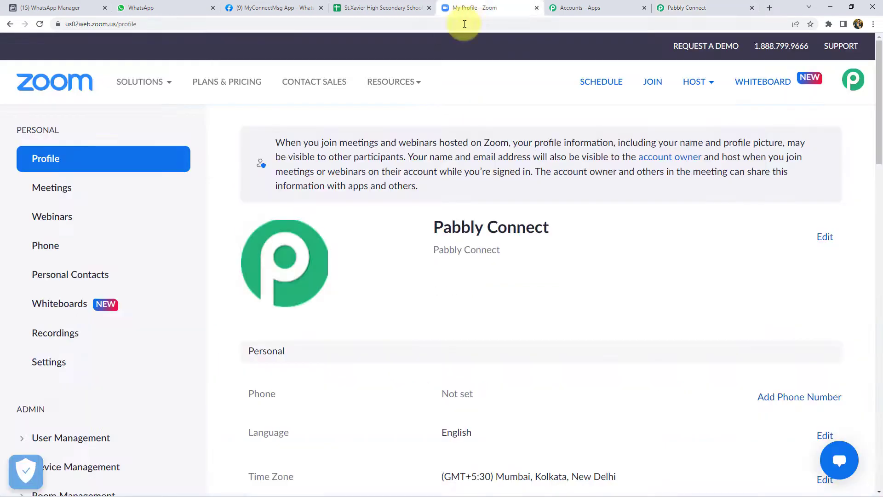
scroll(528, 217, down, 1)
scroll(368, 295, up, 1)
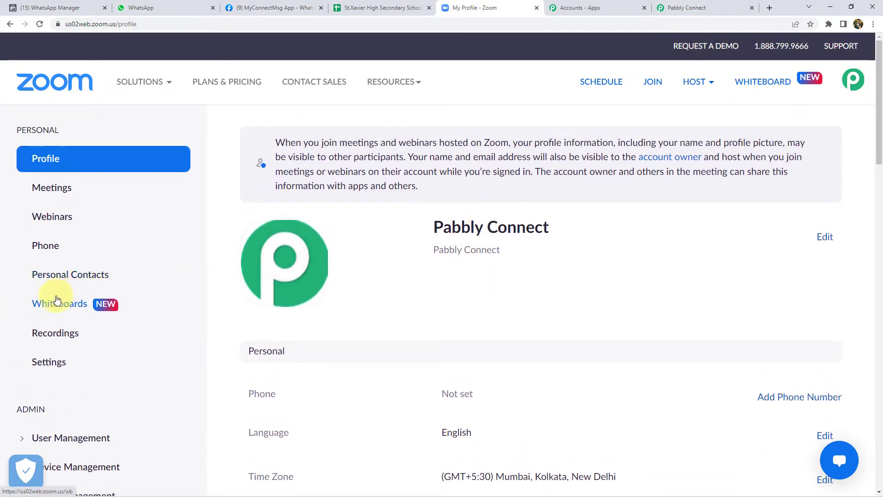
scroll(55, 305, down, 4)
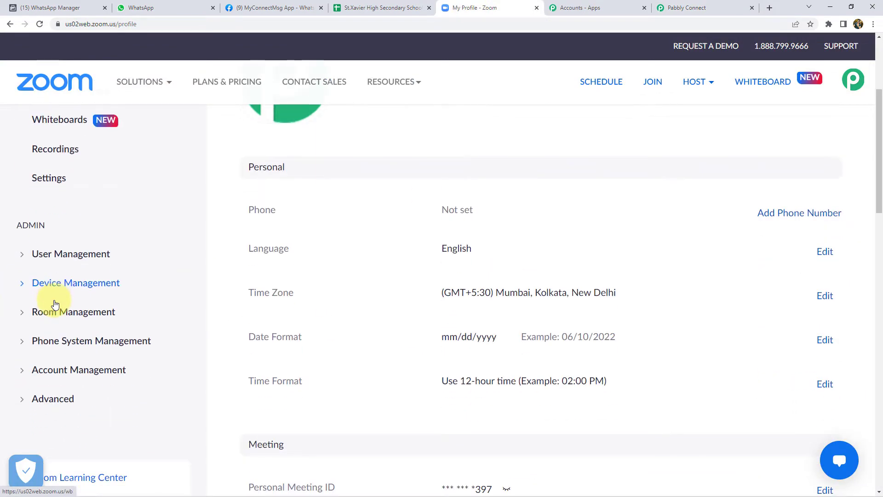
click(55, 403)
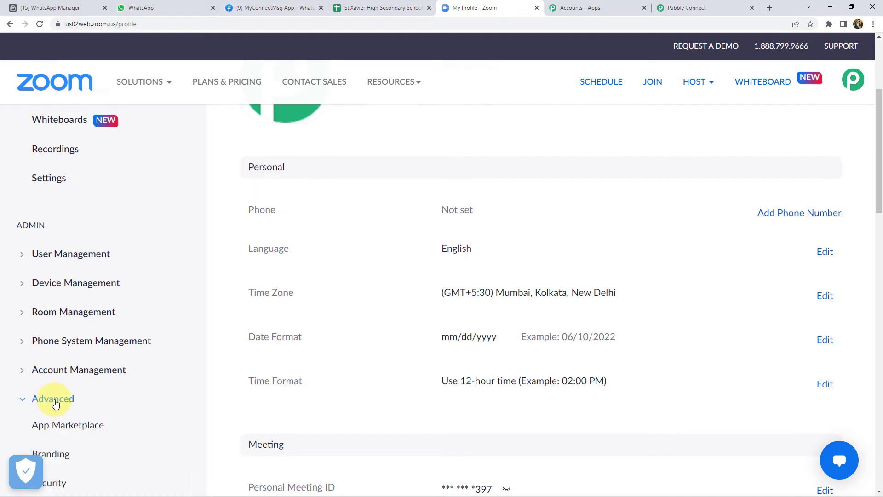
scroll(56, 403, down, 2)
scroll(30, 401, down, 2)
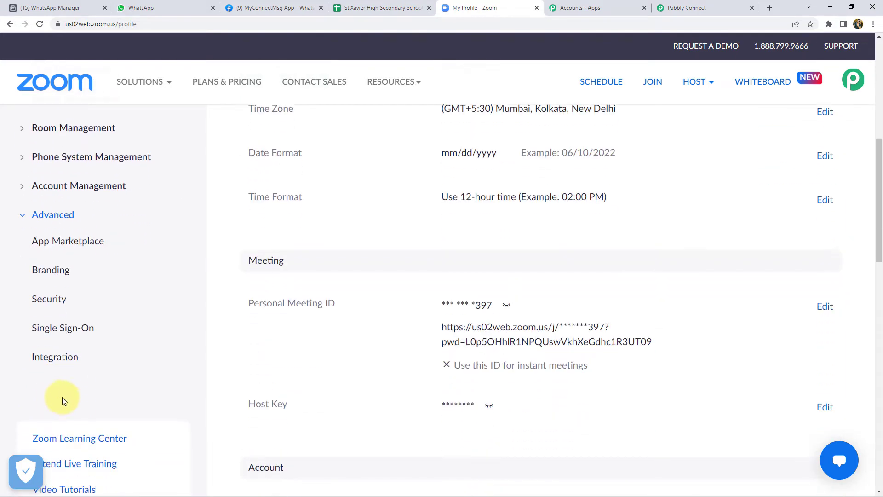
click(64, 364)
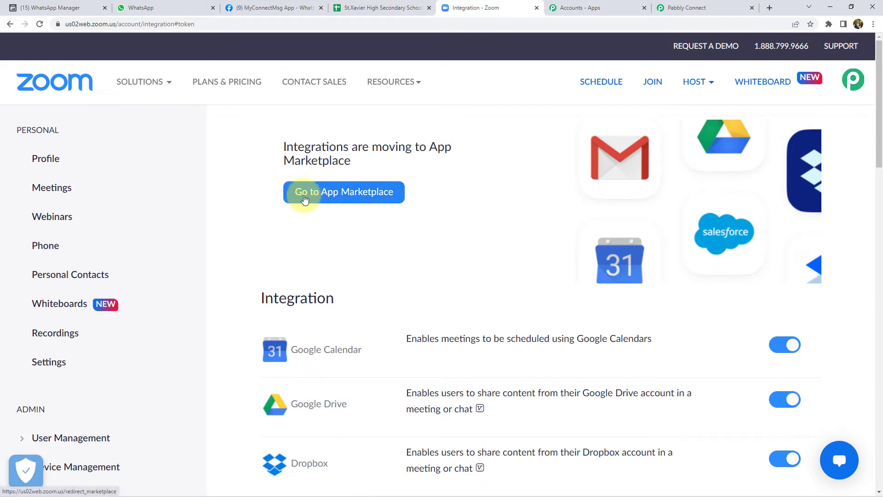
Go to the Zoom App Marketplace and browse its Discover apps page.
click(368, 195)
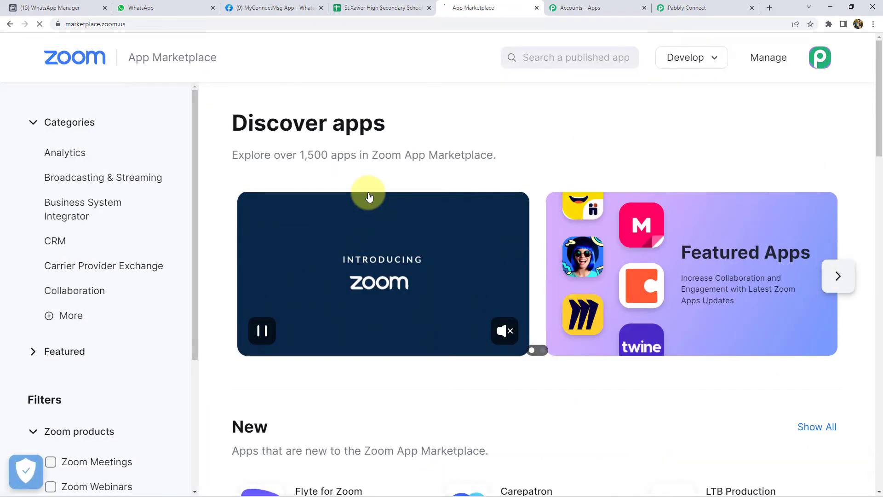
scroll(425, 147, down, 3)
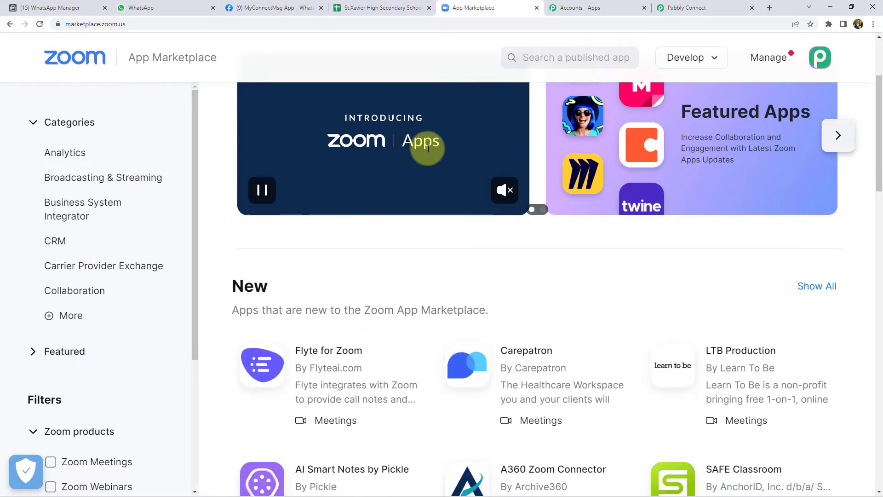
scroll(426, 148, down, 3)
scroll(328, 156, down, 3)
scroll(328, 156, down, 3)
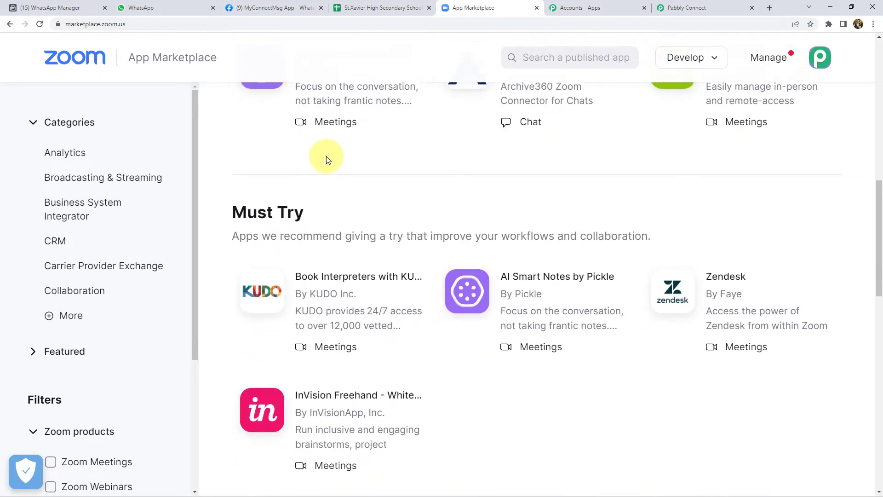
scroll(328, 156, down, 4)
scroll(328, 159, down, 3)
scroll(286, 167, down, 1)
scroll(300, 191, down, 3)
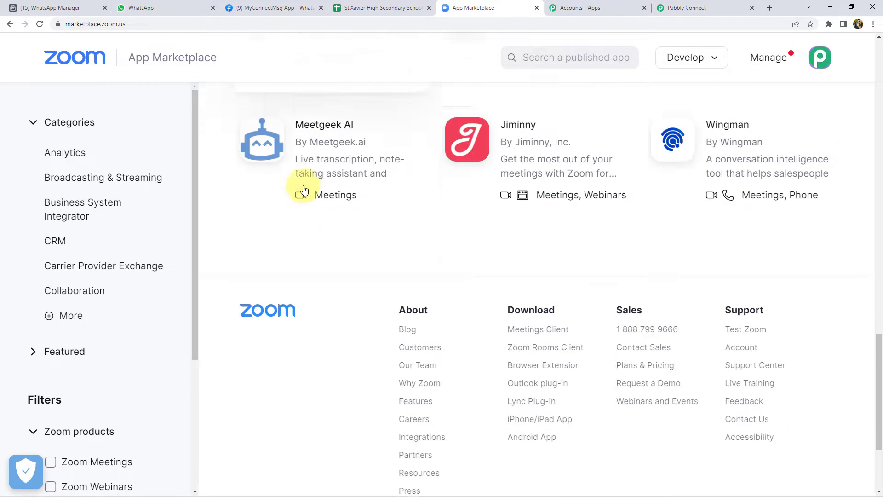
scroll(304, 190, down, 2)
scroll(303, 189, up, 6)
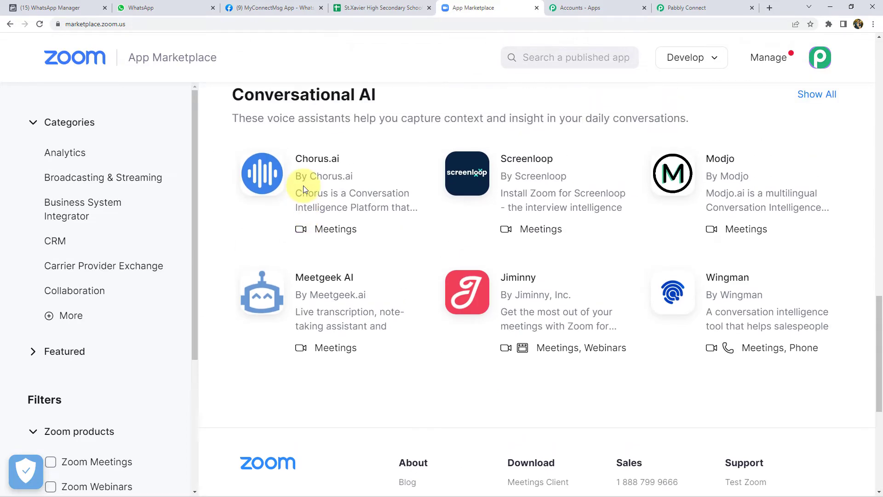
scroll(303, 188, up, 6)
scroll(303, 189, up, 6)
scroll(303, 189, up, 7)
scroll(303, 185, up, 2)
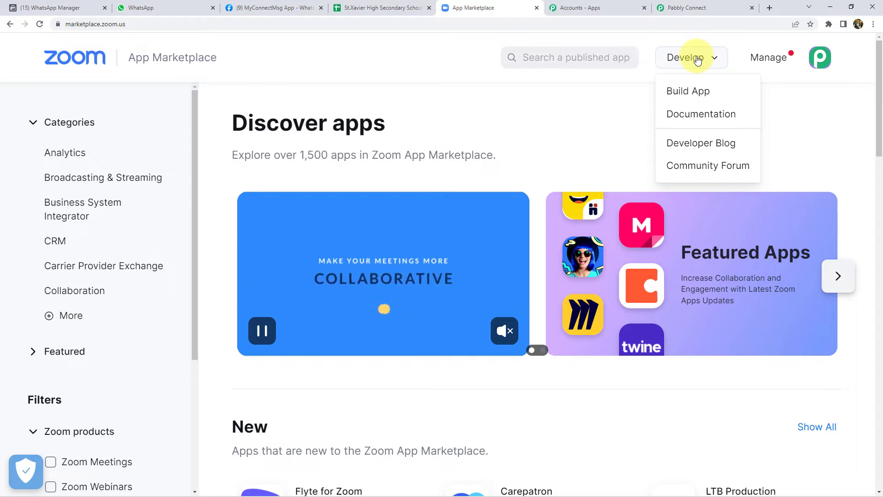
Open Build App and note the JWT app type the account already has.
click(689, 93)
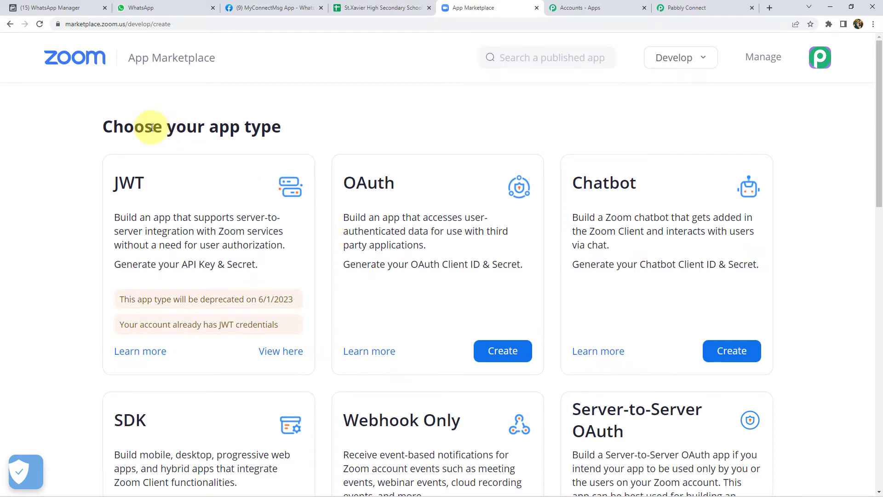
drag(110, 181, 145, 185)
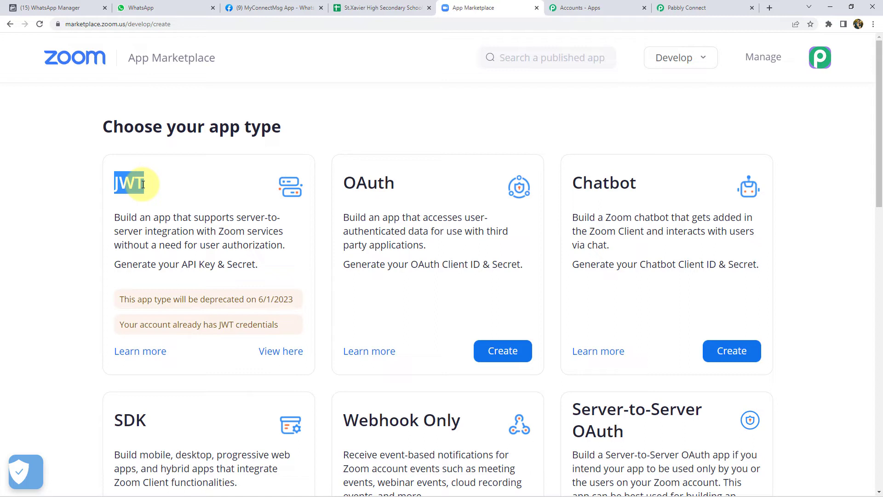
click(125, 185)
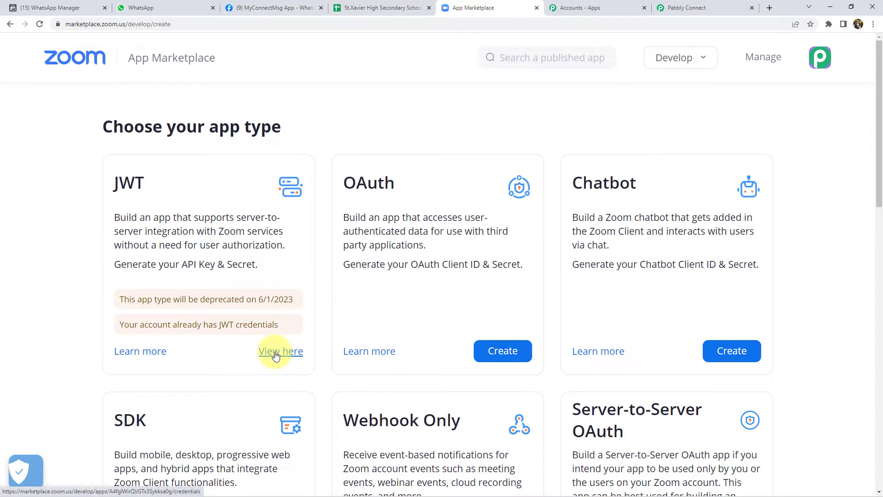
Open the existing JWT app 'Pabbly Connect test' and review its Information and App Credentials.
click(276, 352)
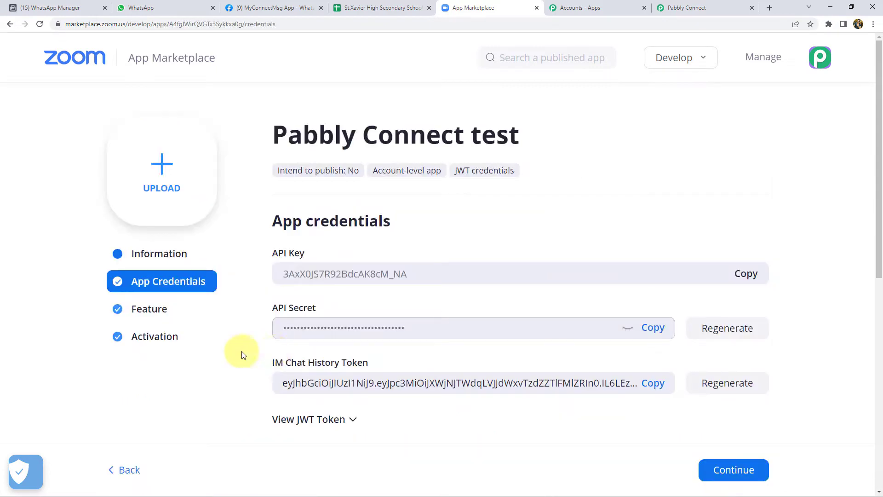
click(170, 253)
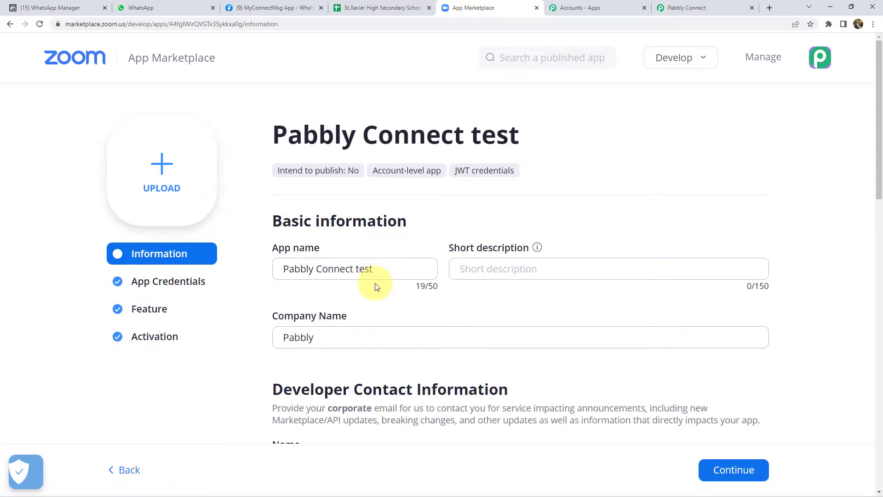
scroll(375, 286, down, 5)
scroll(418, 286, down, 4)
scroll(360, 292, up, 7)
scroll(361, 300, up, 2)
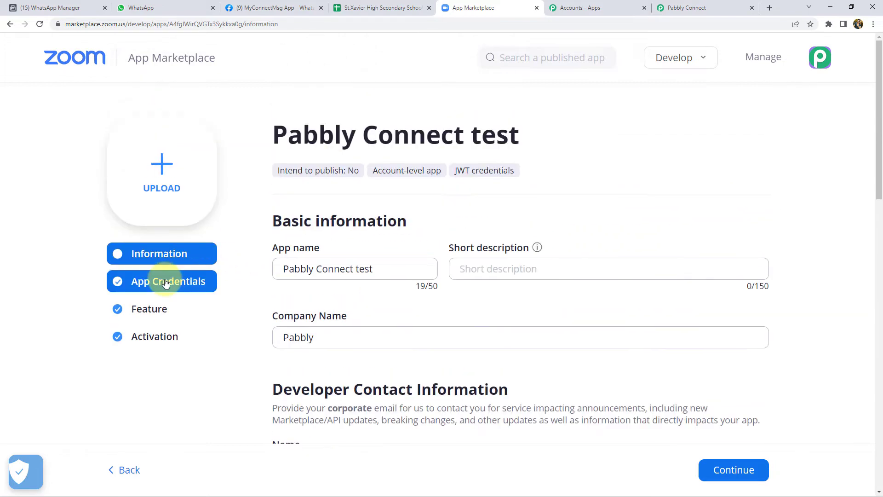
click(162, 281)
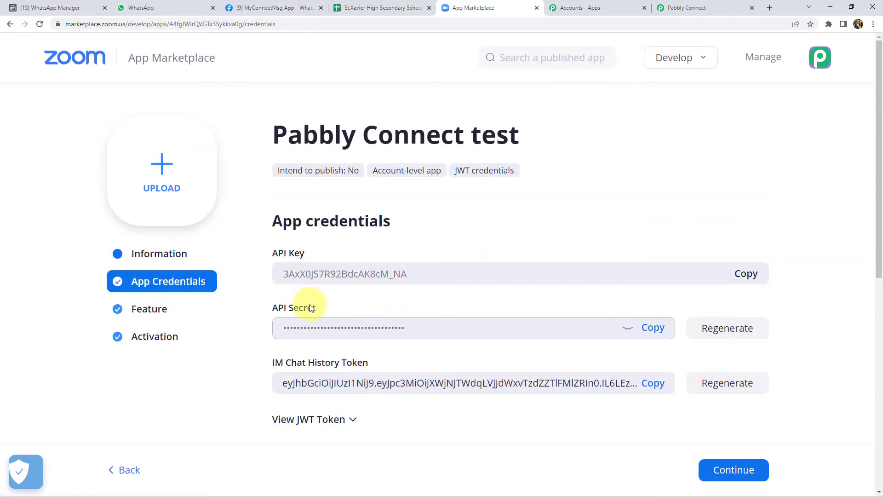
scroll(339, 304, down, 3)
scroll(331, 304, up, 2)
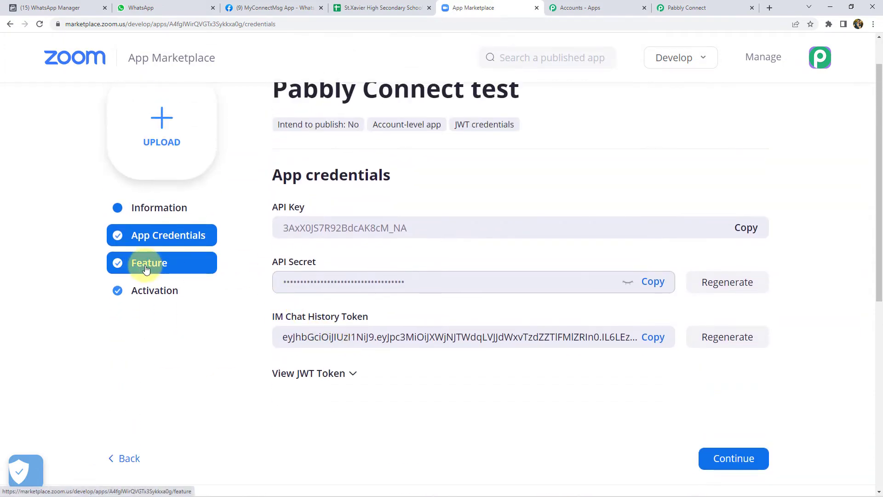
Look over the app's Feature page and continue to its Activation step.
click(146, 269)
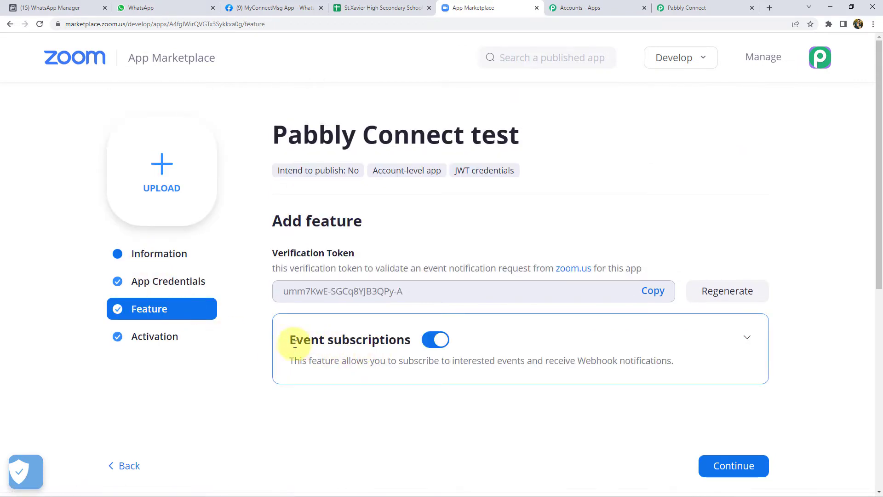
click(425, 345)
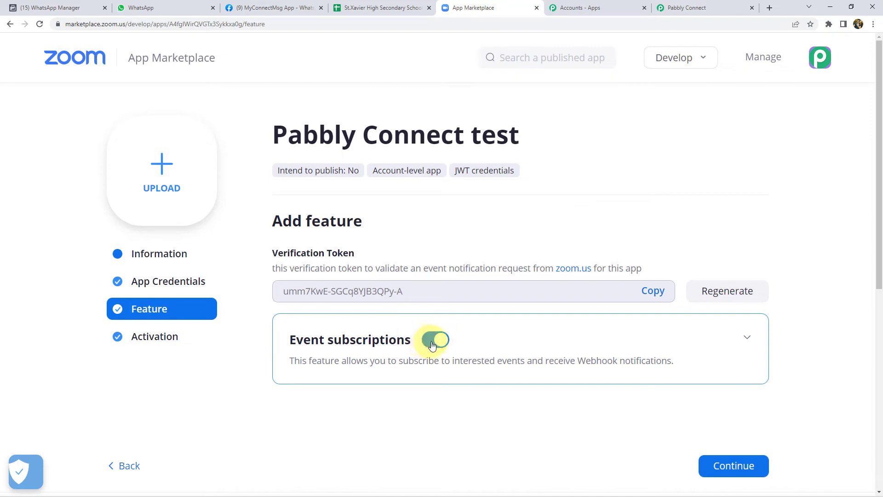
scroll(437, 349, down, 4)
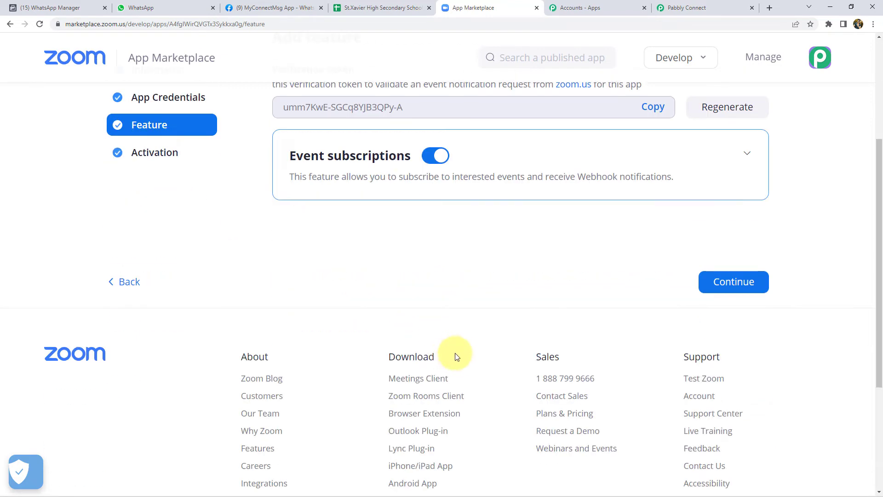
click(764, 286)
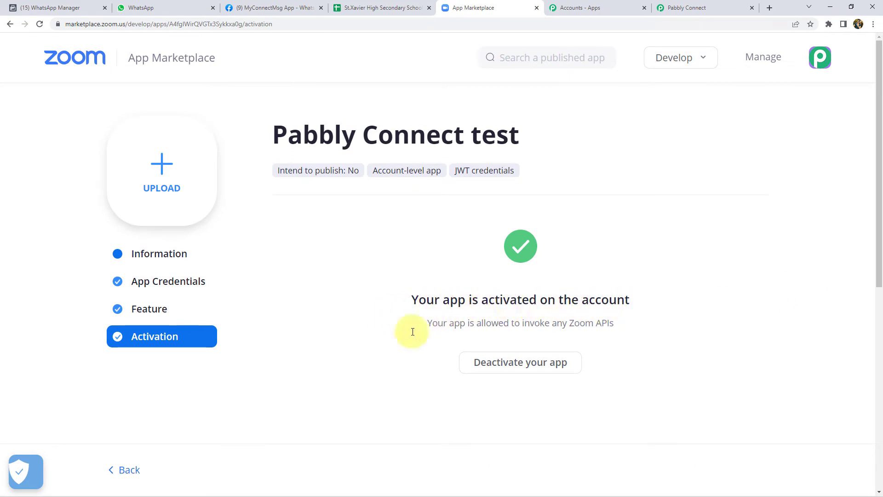
scroll(299, 320, down, 2)
Return to the Feature page and expand the Event subscriptions list.
click(168, 221)
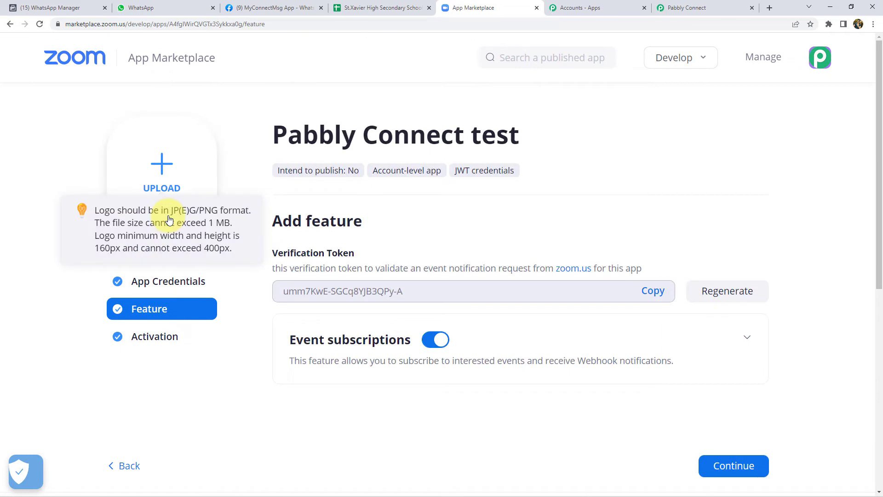
click(746, 339)
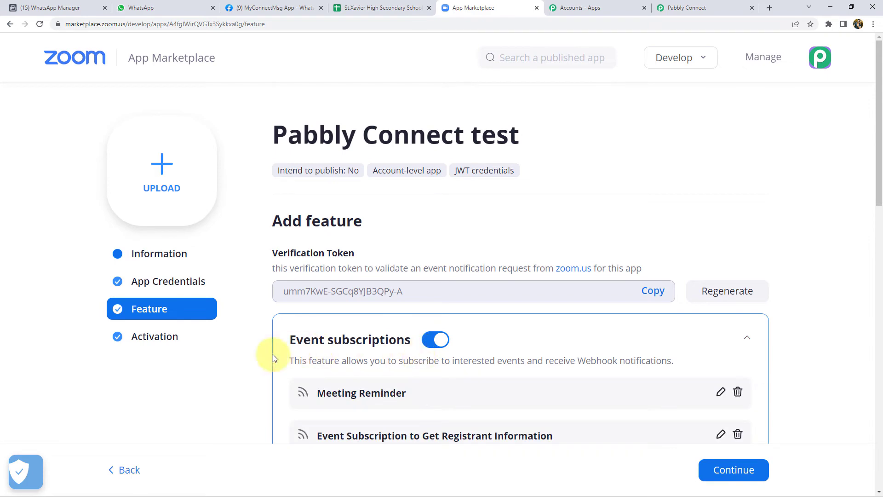
scroll(274, 358, down, 2)
scroll(272, 354, down, 4)
scroll(273, 357, down, 2)
scroll(272, 357, down, 2)
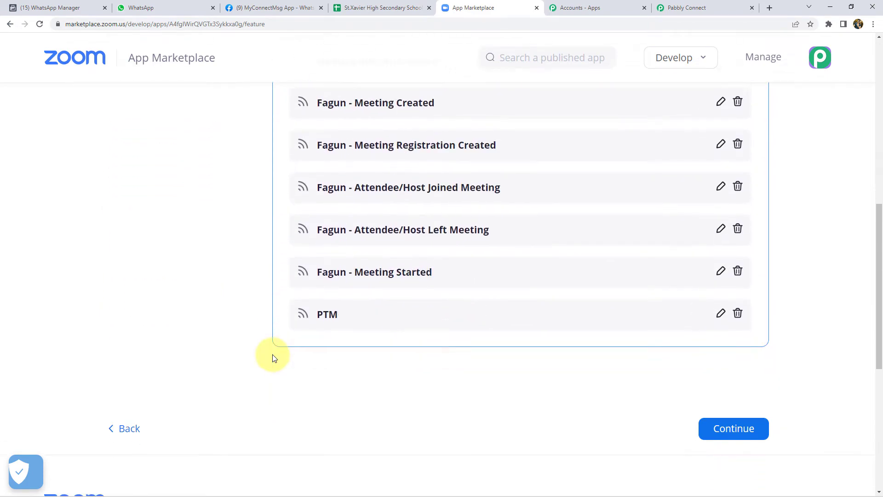
scroll(373, 348, up, 1)
scroll(373, 348, up, 4)
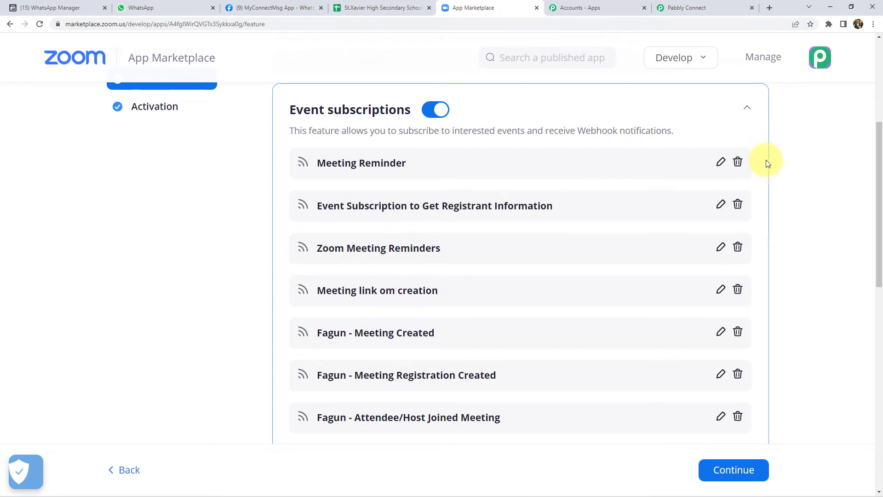
Delete the Meeting Reminder subscription and add one named 'WhatsApp Cloud API Integration'.
click(739, 162)
click(562, 311)
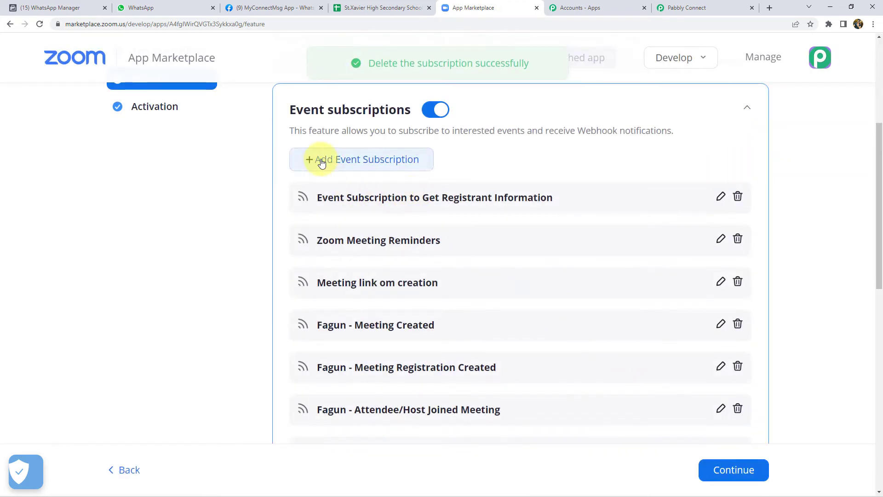
click(366, 166)
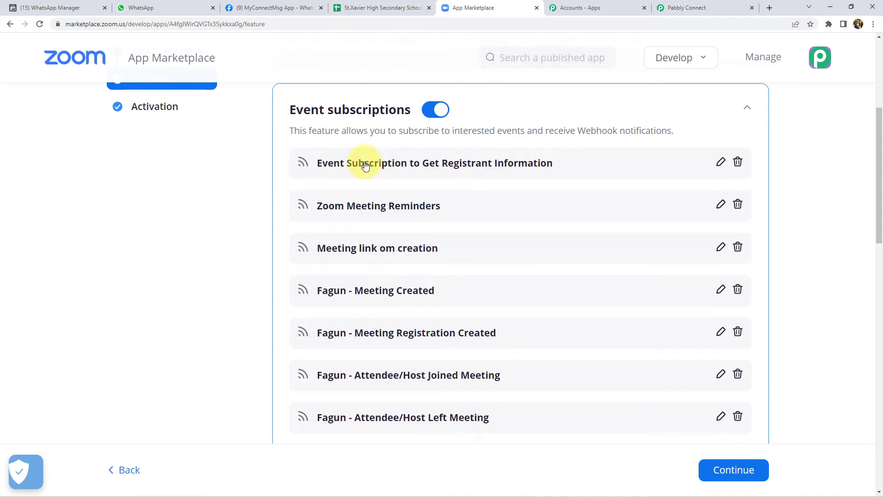
scroll(503, 400, down, 3)
scroll(483, 368, down, 3)
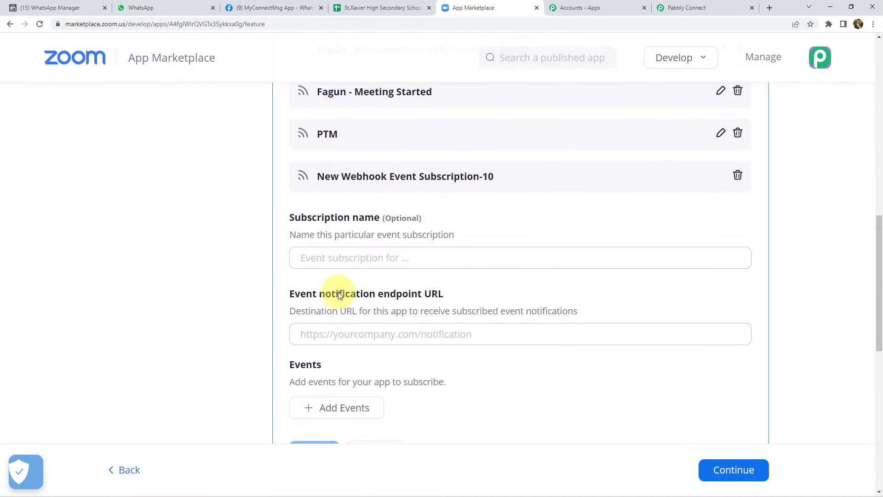
click(327, 257)
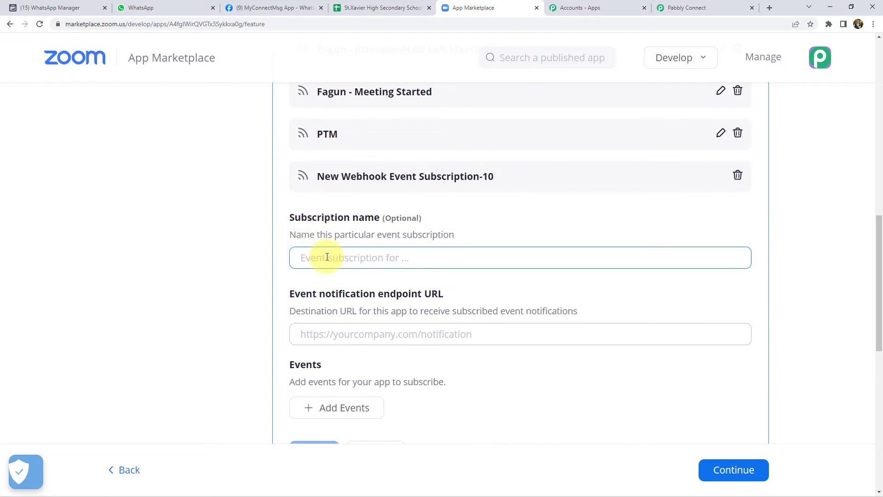
text(Whats)
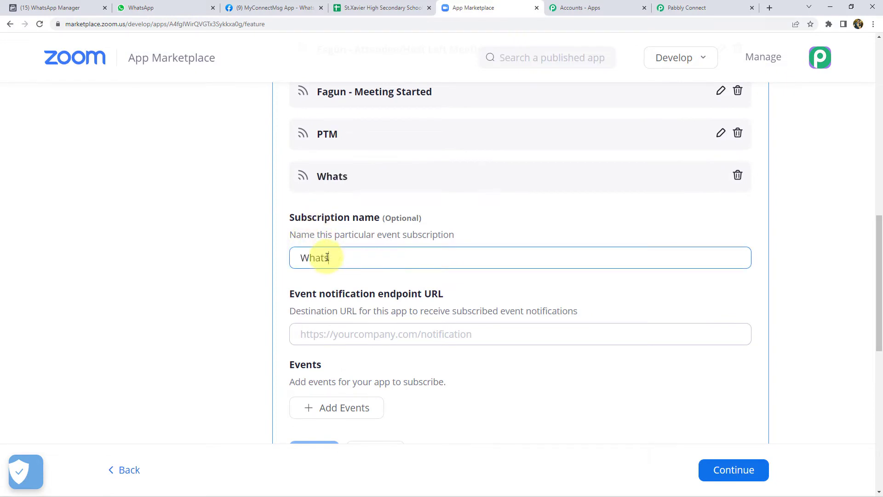
text(App Cloud)
text( APi I)
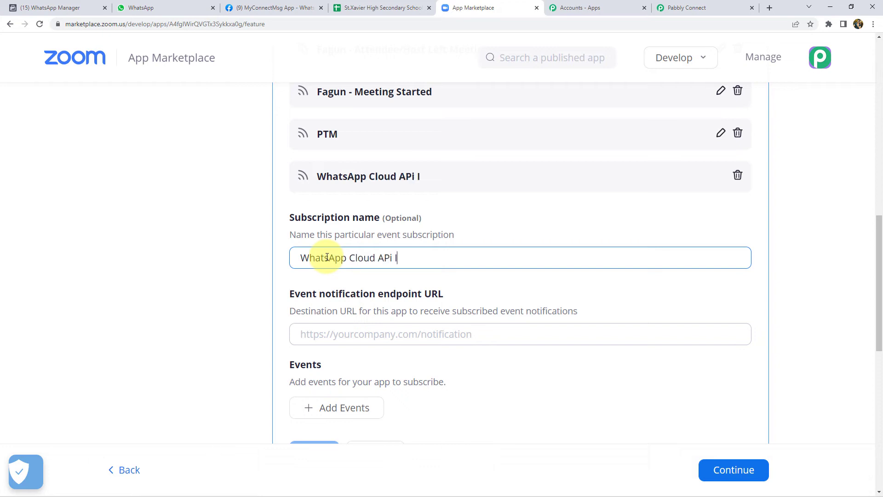
text(ntegration)
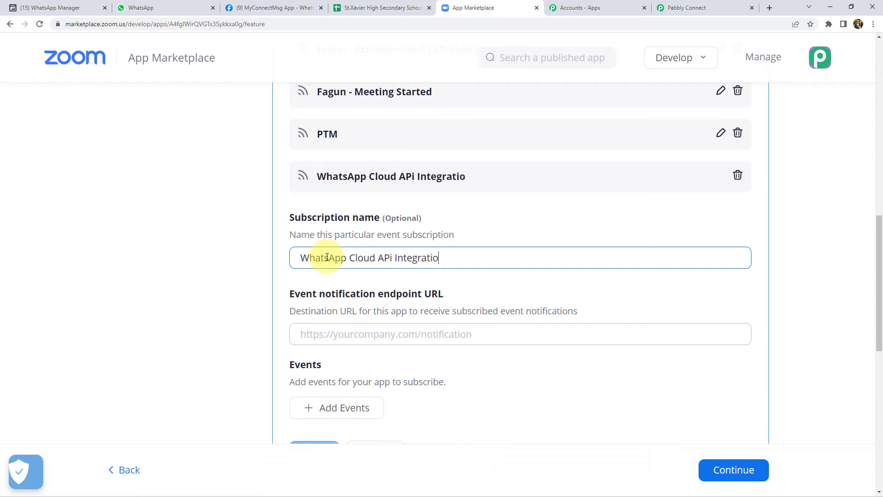
click(394, 258)
key(BackSpace)
text(I)
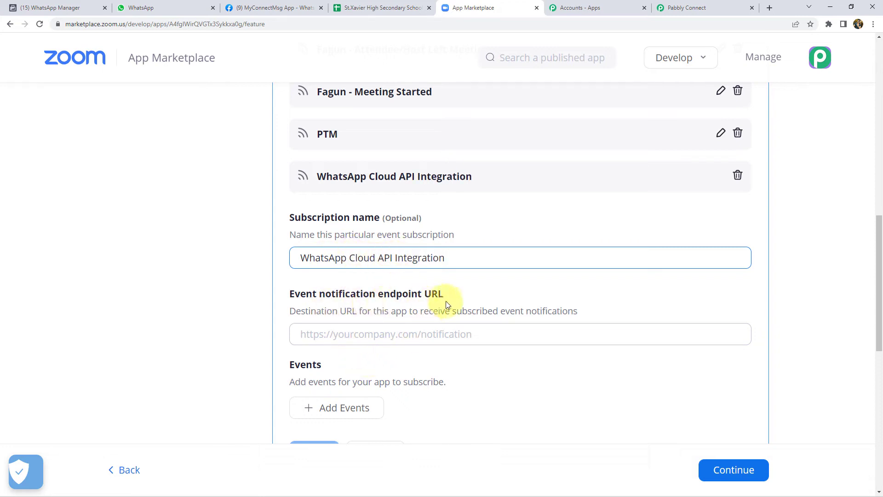
Paste the Pabbly Zoom trigger's webhook URL as the subscription's endpoint URL.
click(703, 13)
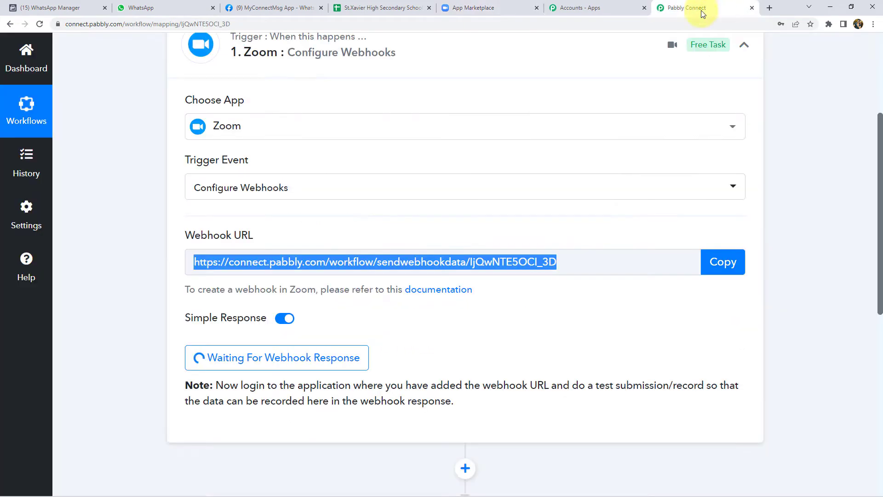
click(731, 266)
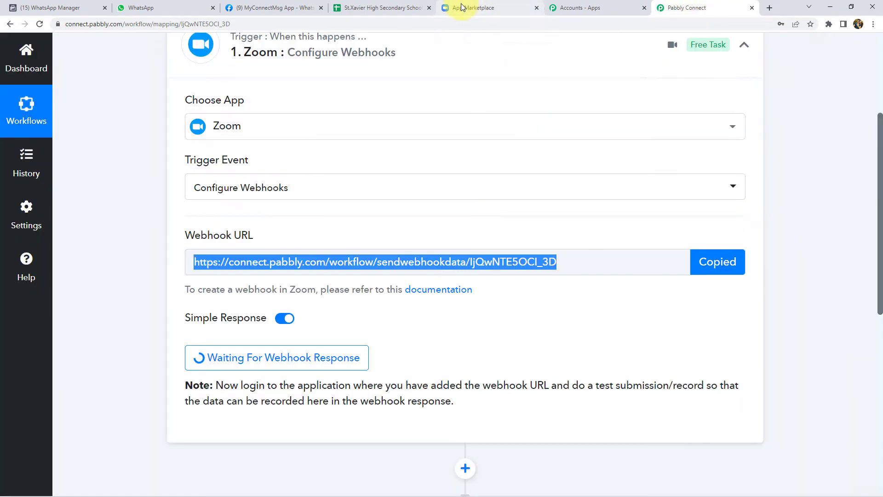
click(470, 6)
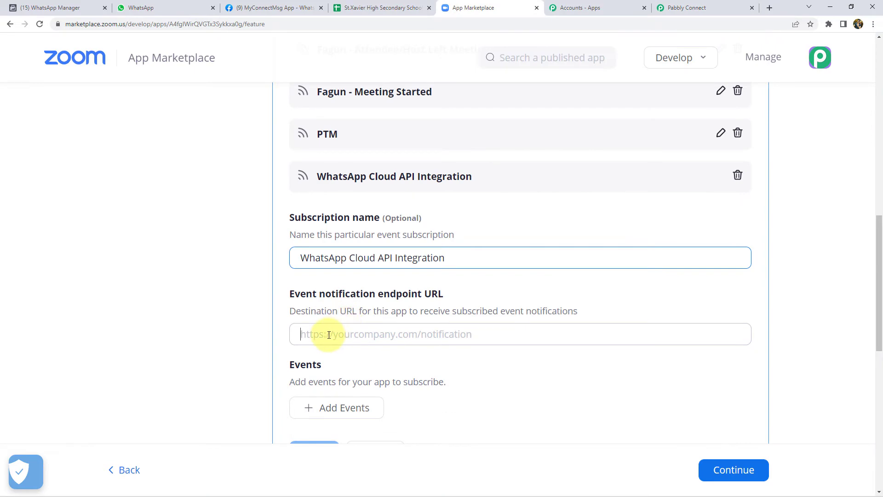
right_click(328, 334)
click(361, 375)
scroll(251, 324, down, 2)
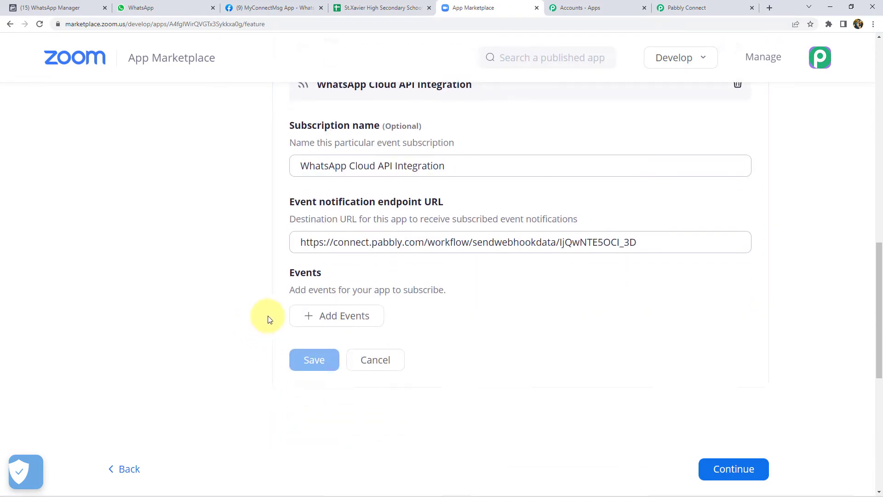
Subscribe to the 'Meeting has been created' event, save the subscription, and continue to Activation.
click(335, 317)
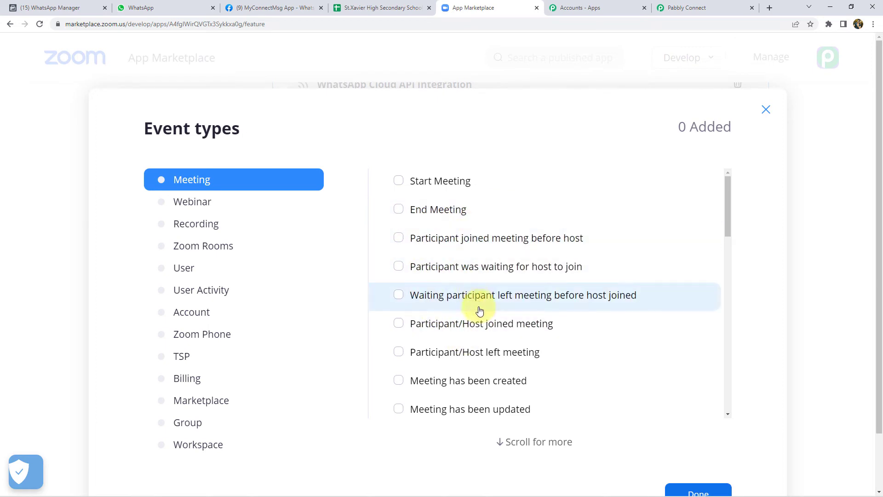
scroll(485, 259, down, 1)
scroll(486, 259, down, 2)
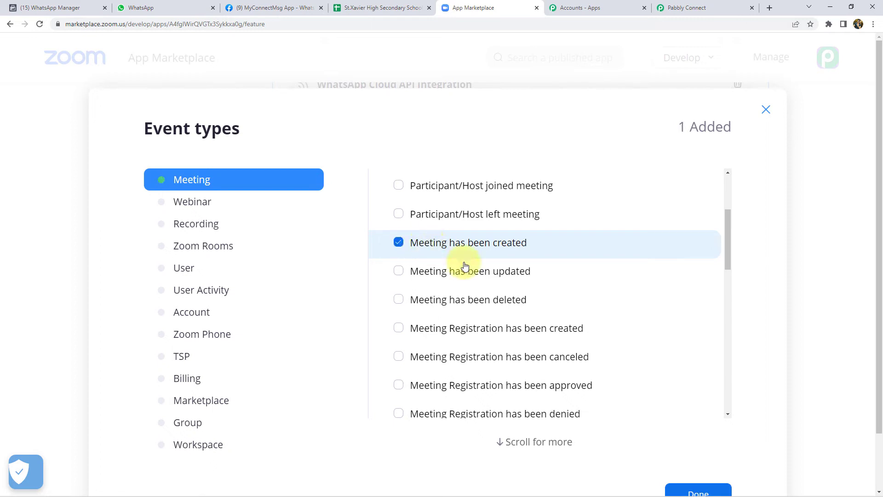
scroll(700, 479, down, 2)
click(720, 434)
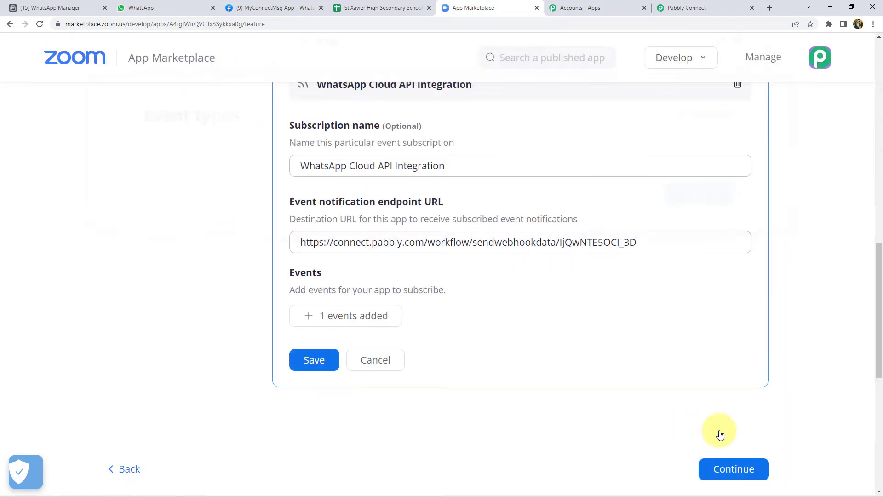
click(326, 360)
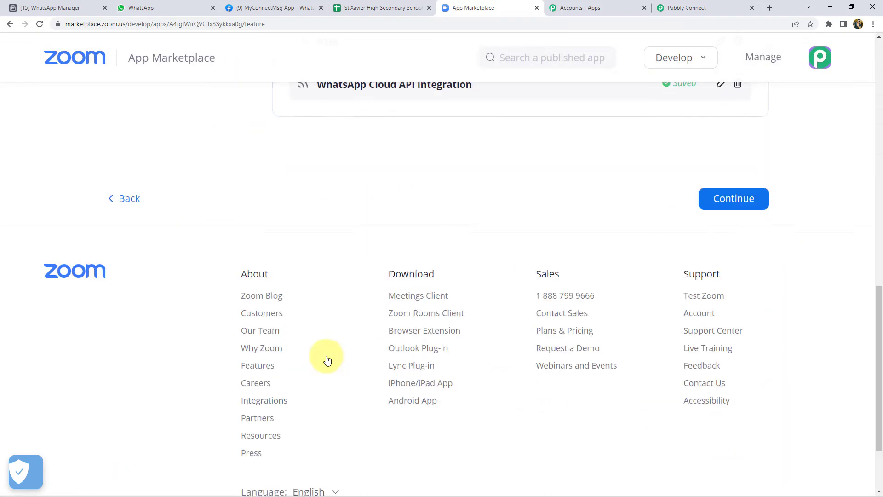
click(750, 343)
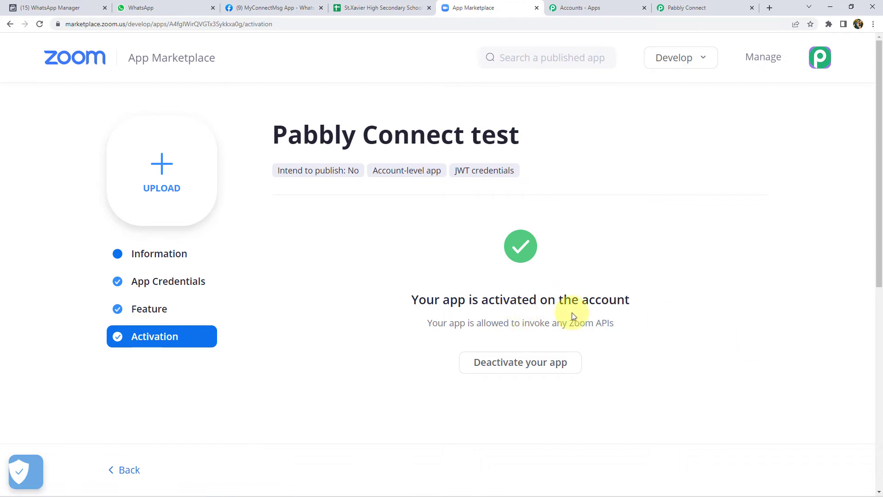
In Pabbly Connect, start waiting for the Zoom webhook response.
click(681, 10)
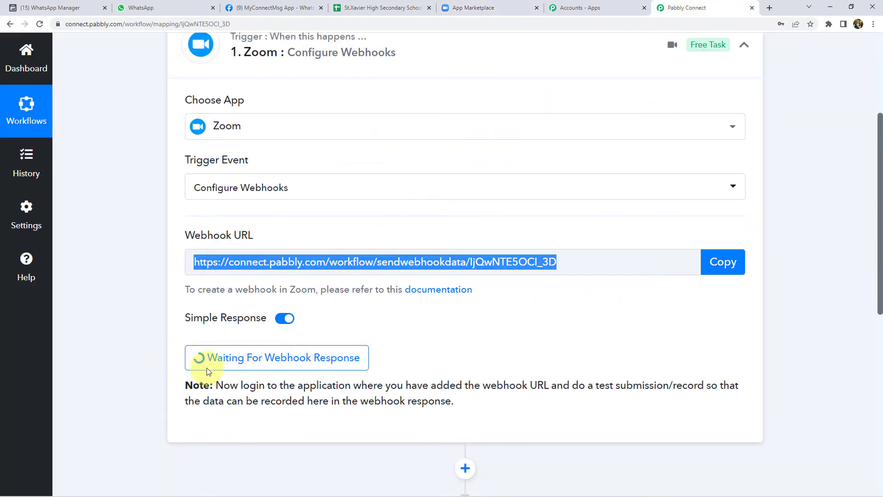
click(162, 339)
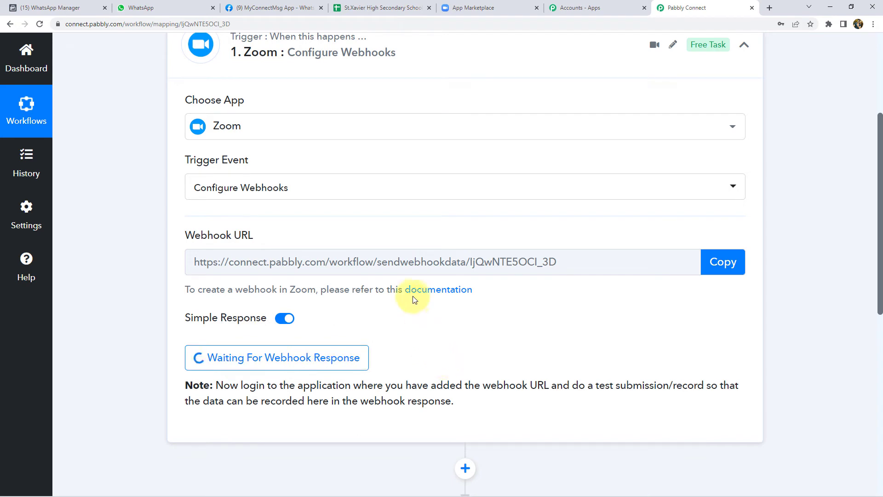
click(474, 7)
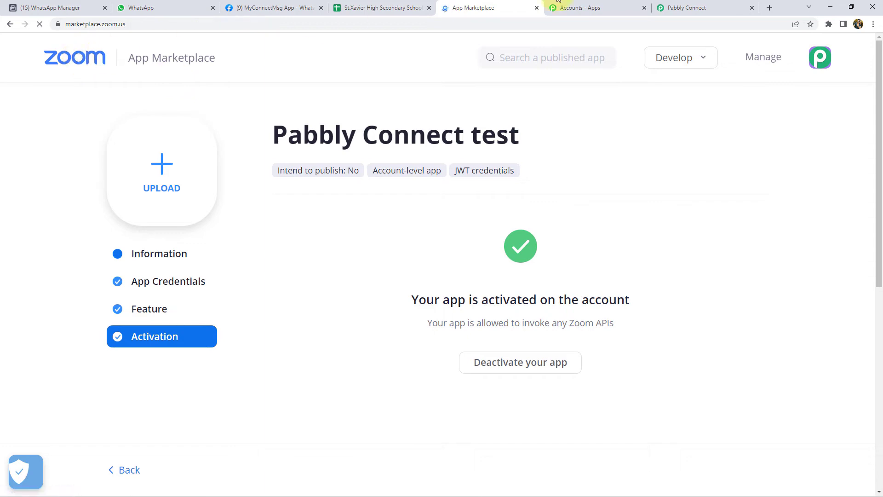
click(696, 10)
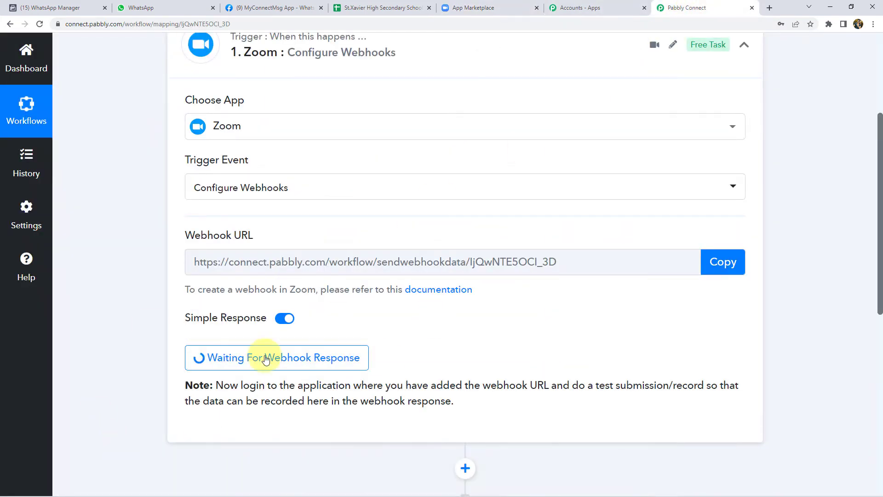
In the App Marketplace, collapse the Categories, Zoom products and User role filters.
click(472, 8)
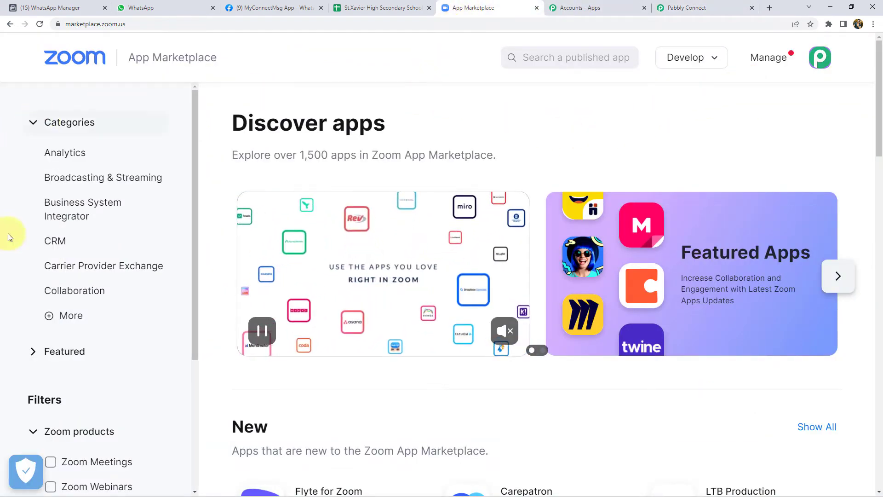
scroll(28, 276, down, 4)
scroll(46, 290, up, 4)
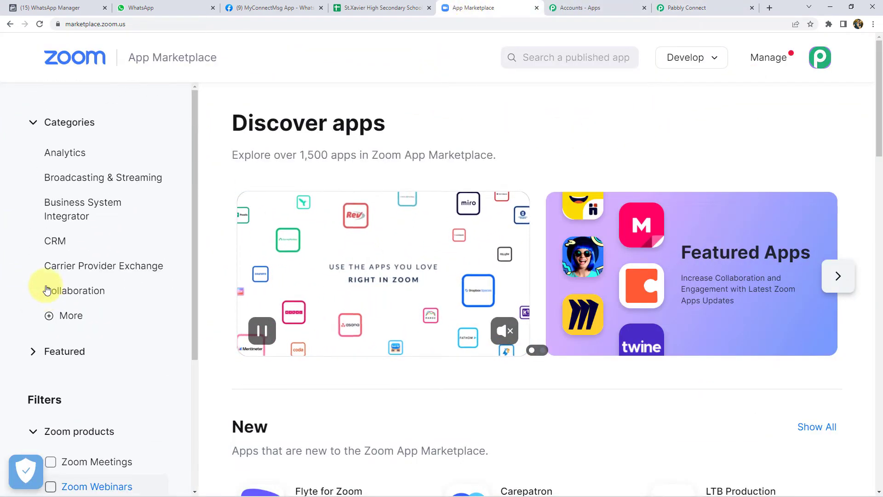
click(30, 123)
click(32, 238)
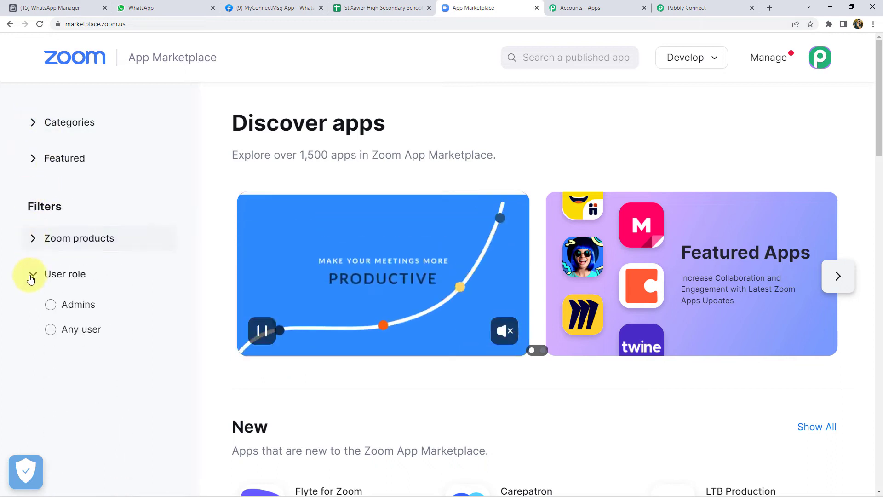
click(31, 275)
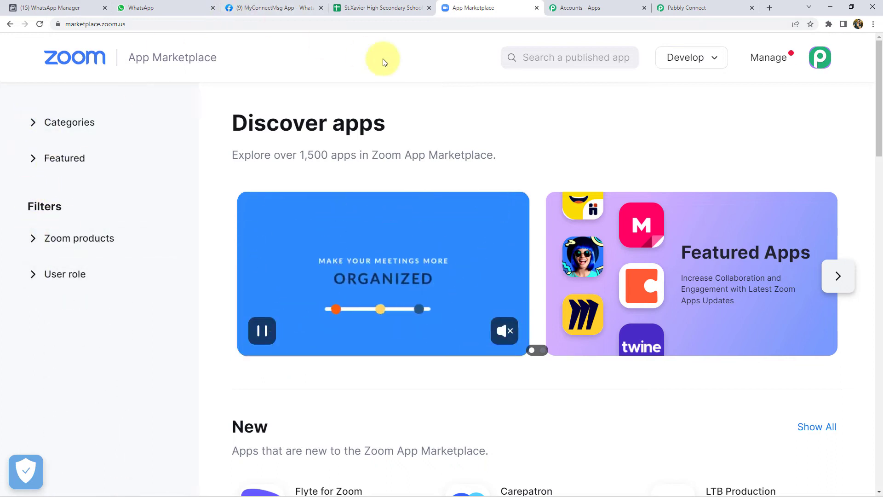
From Meetings, start scheduling a new meeting titled 'PTM for Class 12th'.
click(11, 24)
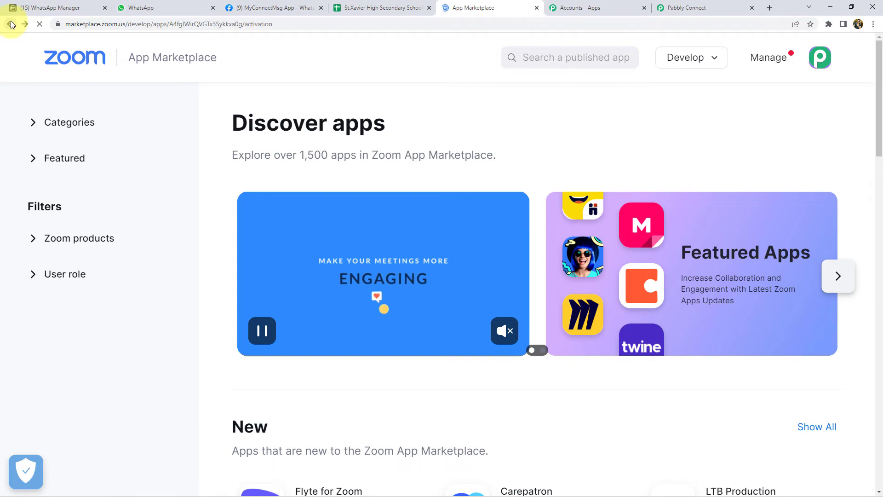
click(10, 24)
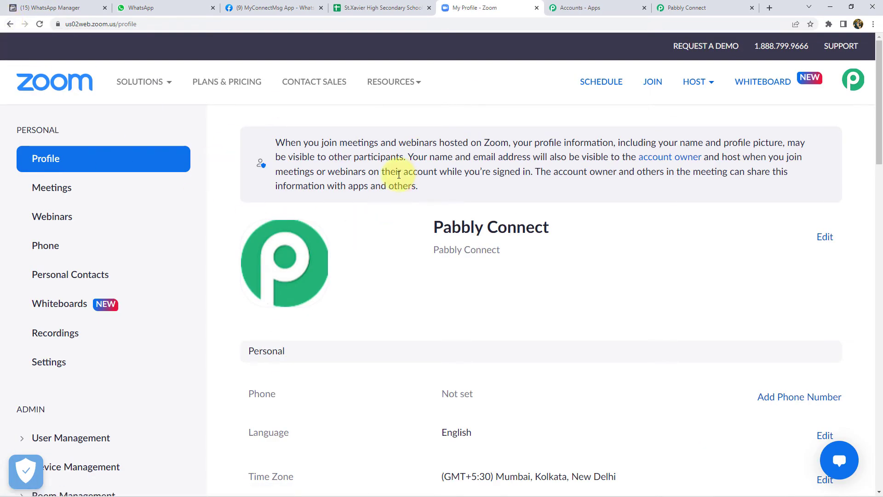
click(55, 192)
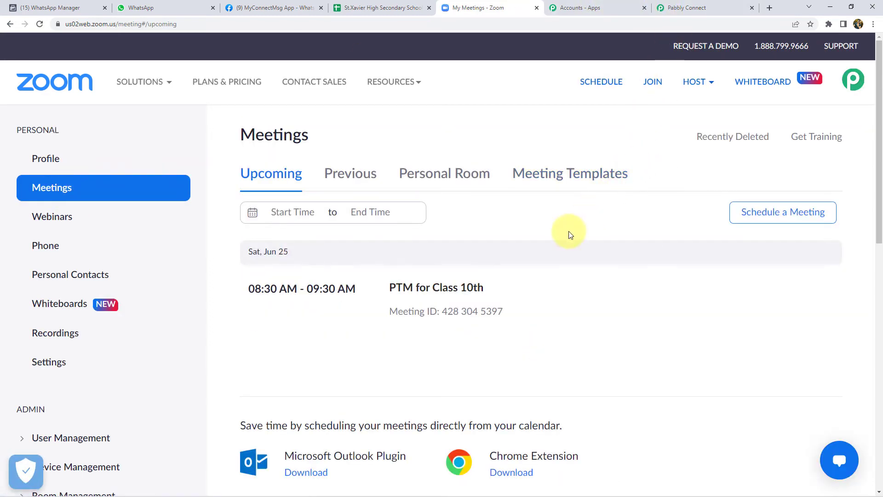
scroll(565, 272, down, 4)
scroll(567, 276, up, 4)
click(800, 221)
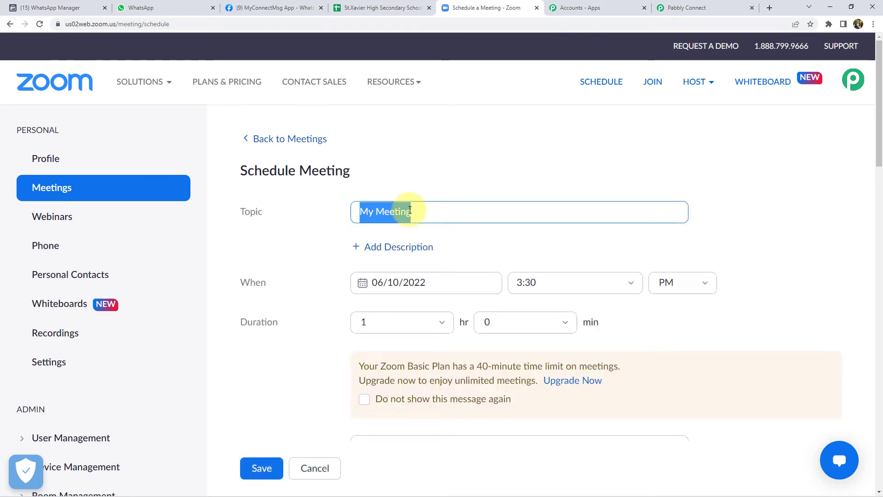
text(PTM for Class 12th)
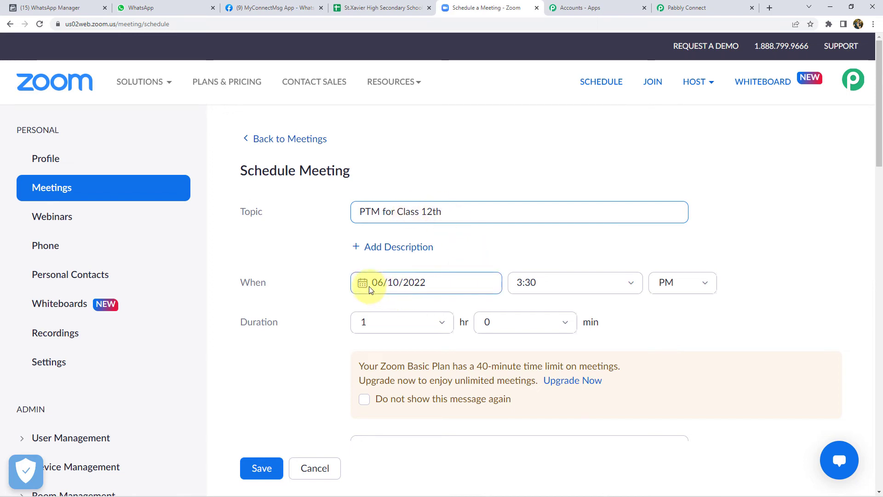
Set the meeting for June 20, 2022 at 02:00 PM, keeping Mumbai time zone.
click(445, 283)
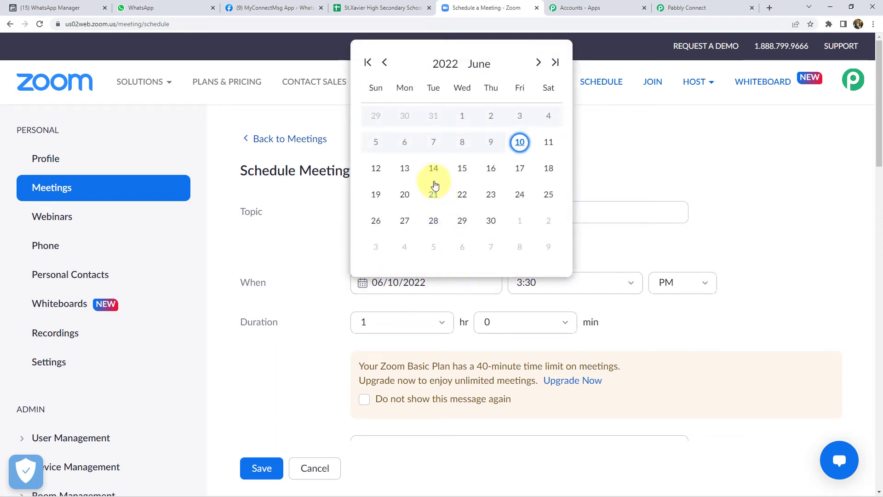
click(404, 195)
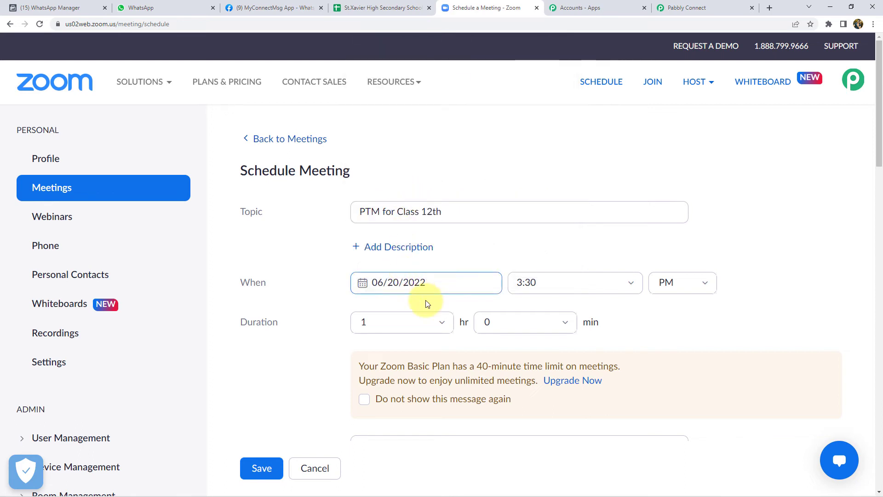
click(562, 282)
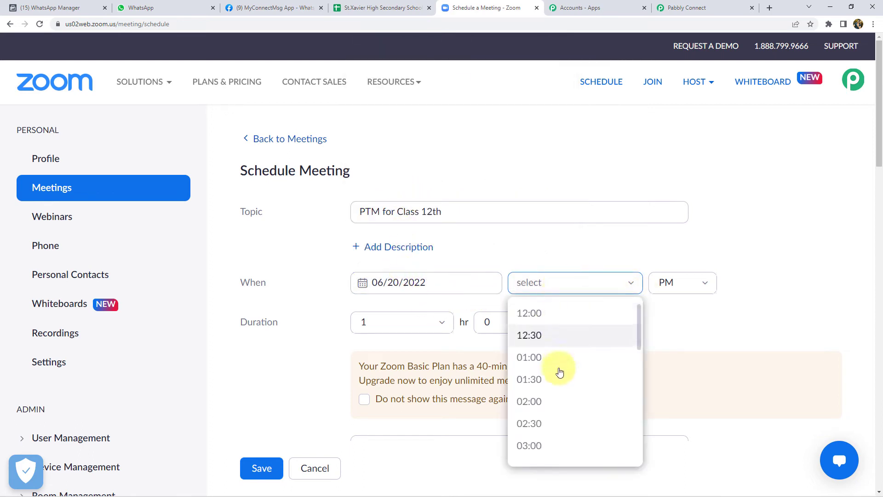
click(545, 402)
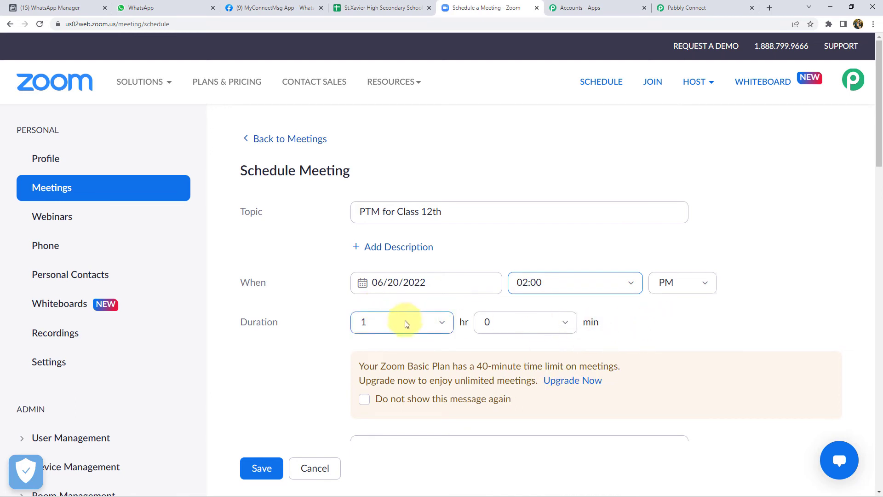
scroll(405, 322, down, 2)
scroll(404, 320, down, 1)
scroll(290, 262, down, 2)
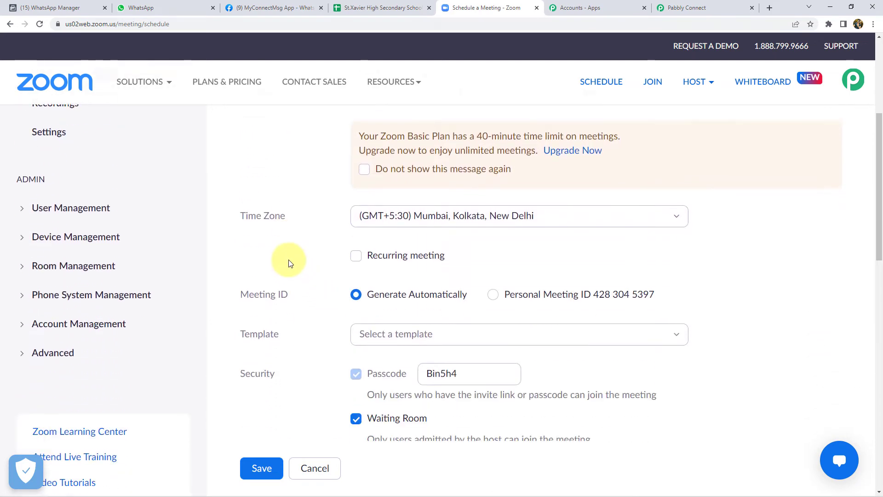
click(567, 216)
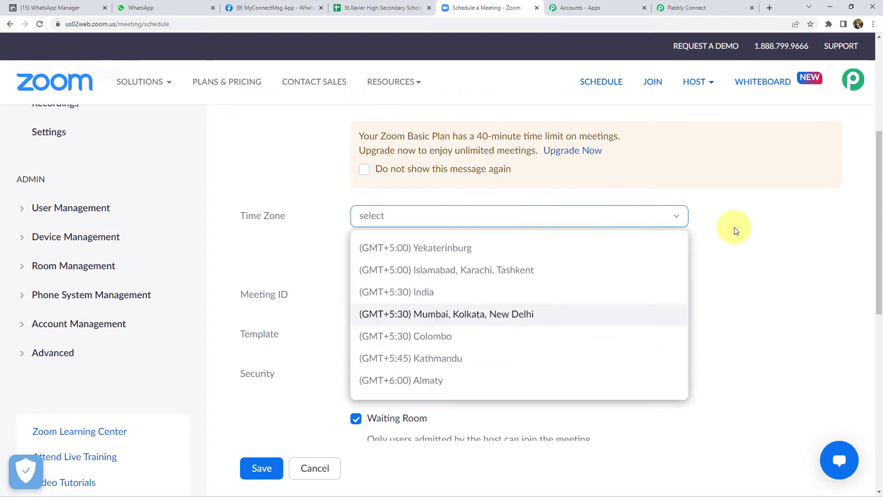
click(724, 233)
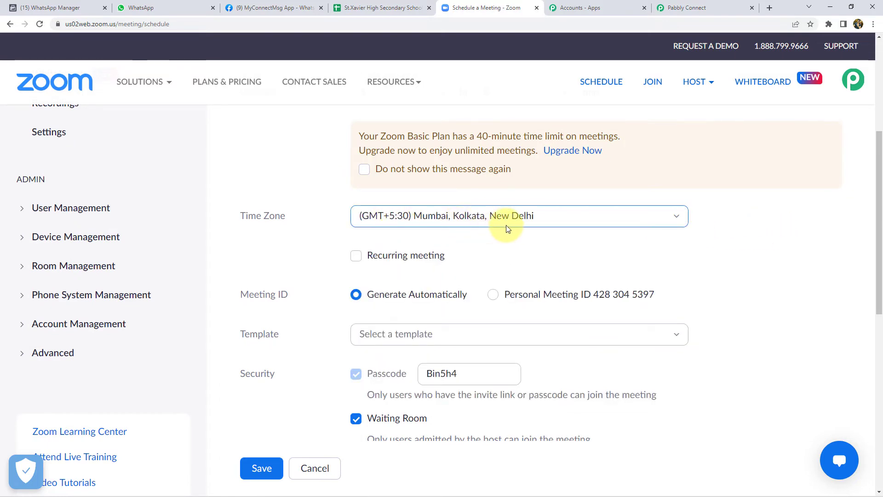
Turn host and participant video on and save the meeting.
scroll(327, 238, down, 2)
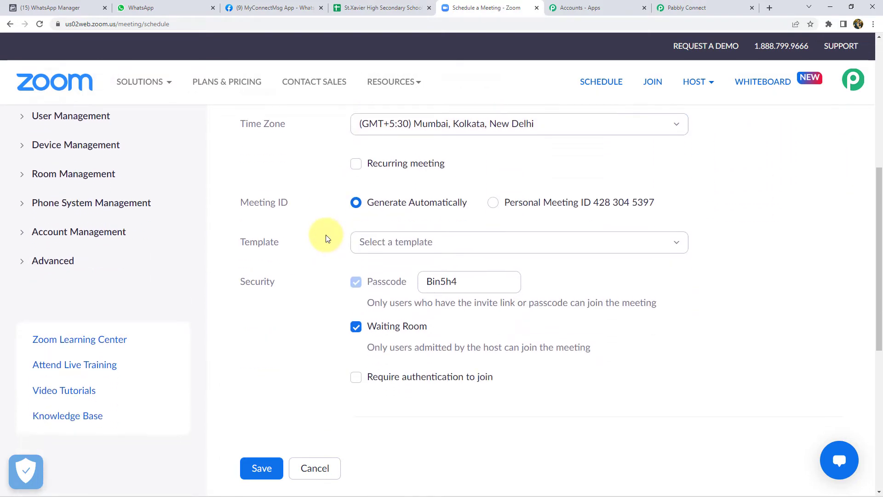
scroll(299, 207, down, 1)
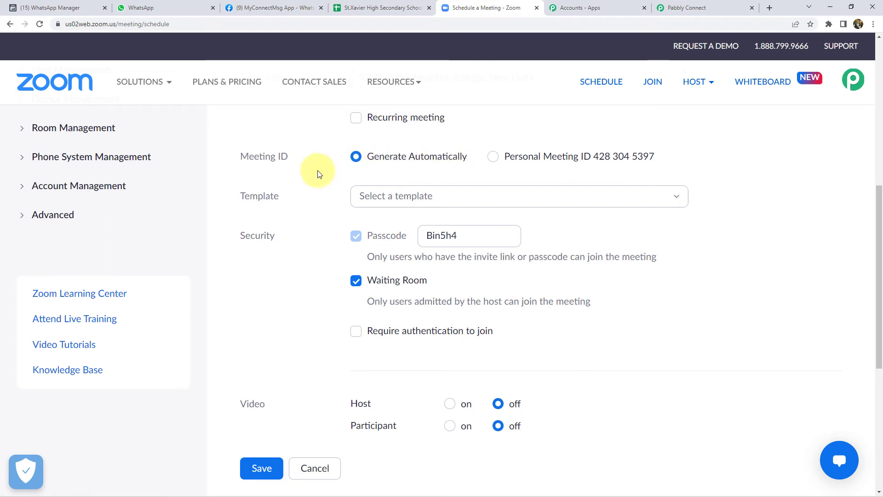
scroll(308, 181, down, 1)
scroll(285, 193, down, 1)
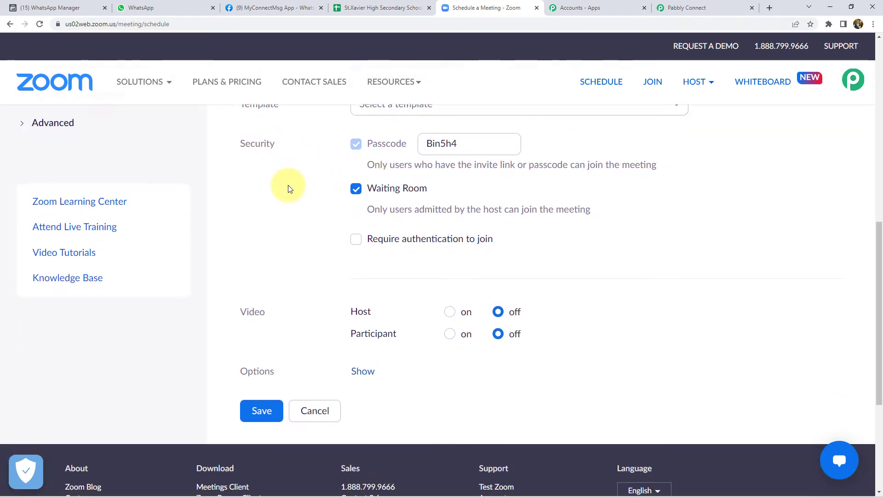
scroll(289, 189, down, 1)
scroll(289, 189, down, 1)
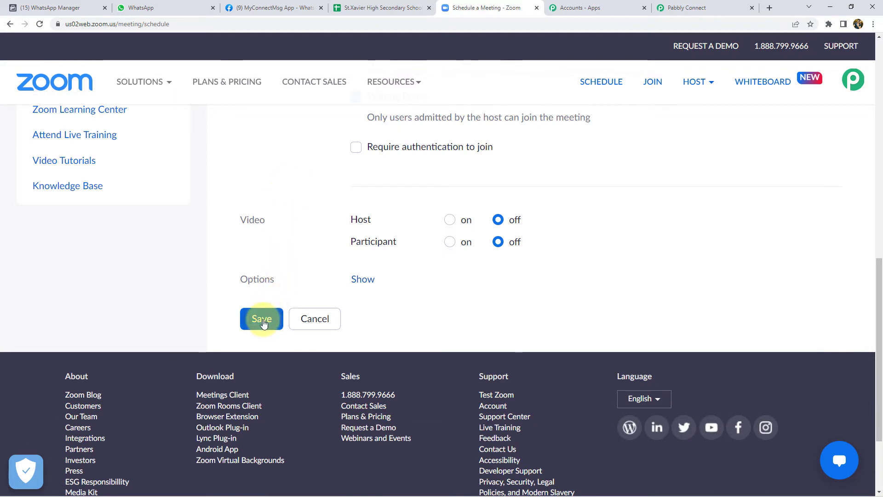
click(450, 220)
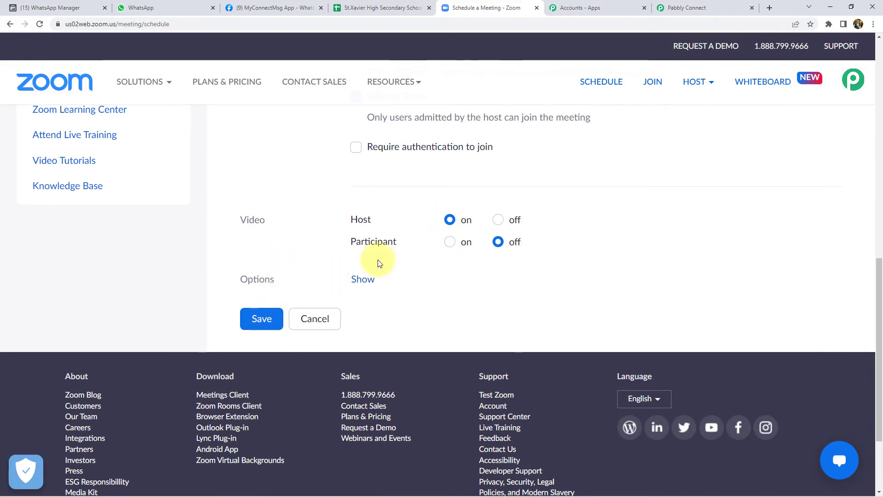
click(450, 241)
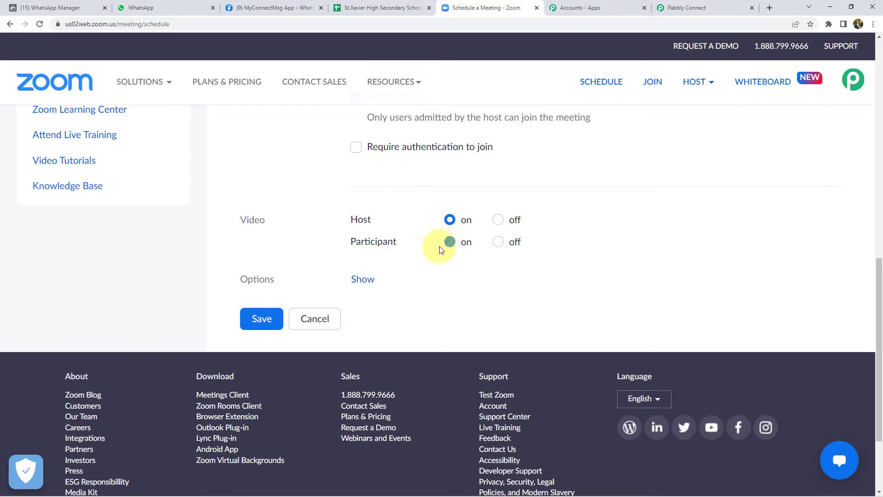
click(262, 317)
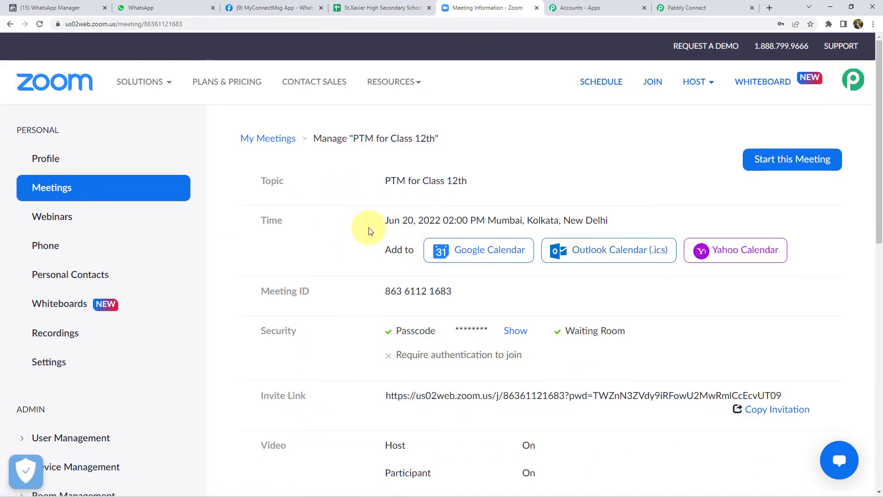
Check the saved Zoom meeting's topic and start time, then return to the Pabbly Connect workflow.
scroll(369, 230, down, 2)
scroll(372, 226, up, 2)
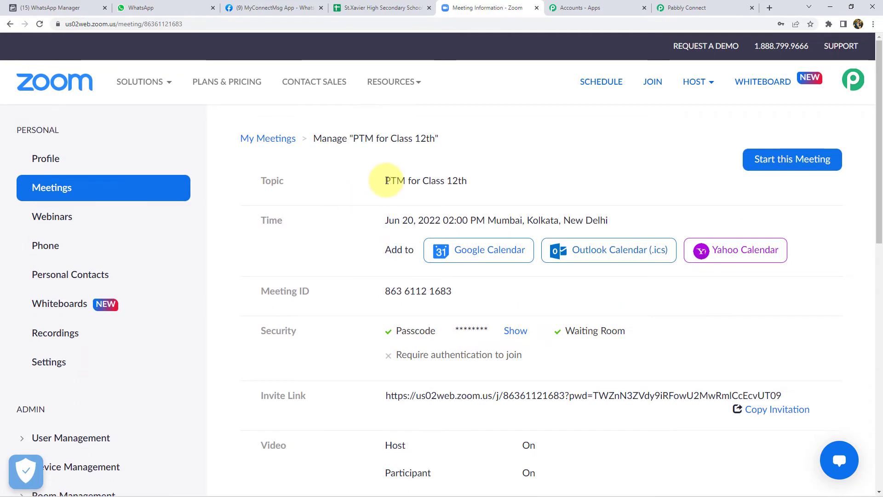
drag(386, 180, 466, 179)
click(478, 182)
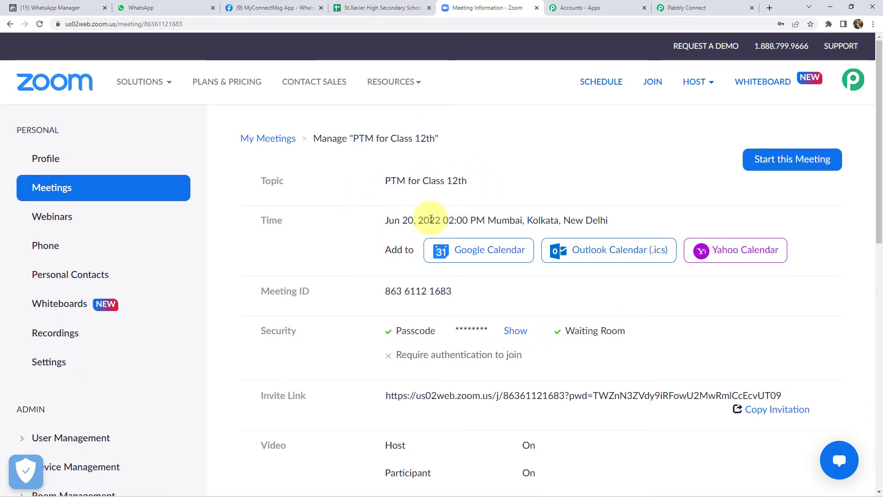
drag(448, 219, 470, 219)
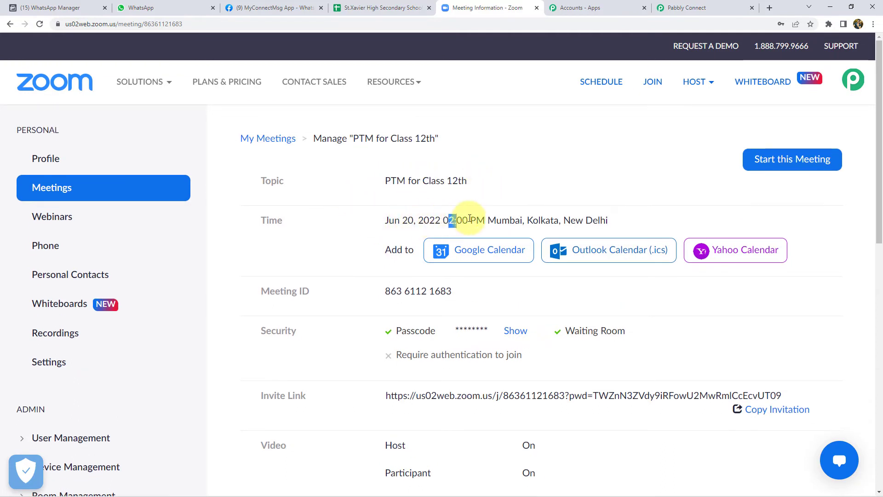
click(670, 7)
scroll(161, 232, down, 5)
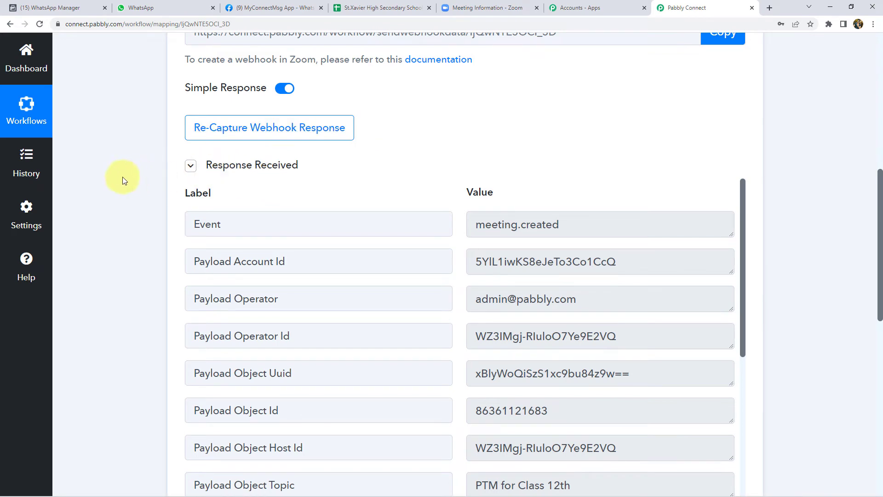
Scroll through the Zoom response and highlight the captured topic and 60-minute duration.
scroll(122, 178, down, 1)
scroll(532, 244, down, 2)
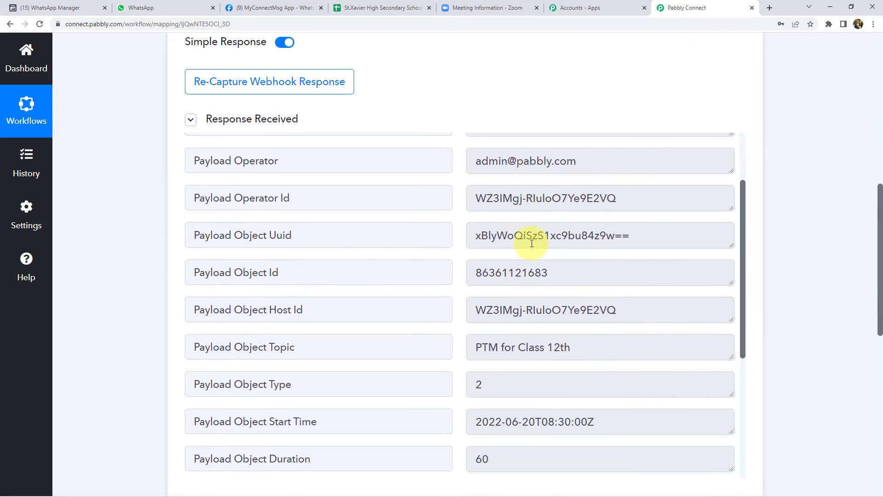
scroll(531, 243, down, 2)
scroll(531, 244, down, 1)
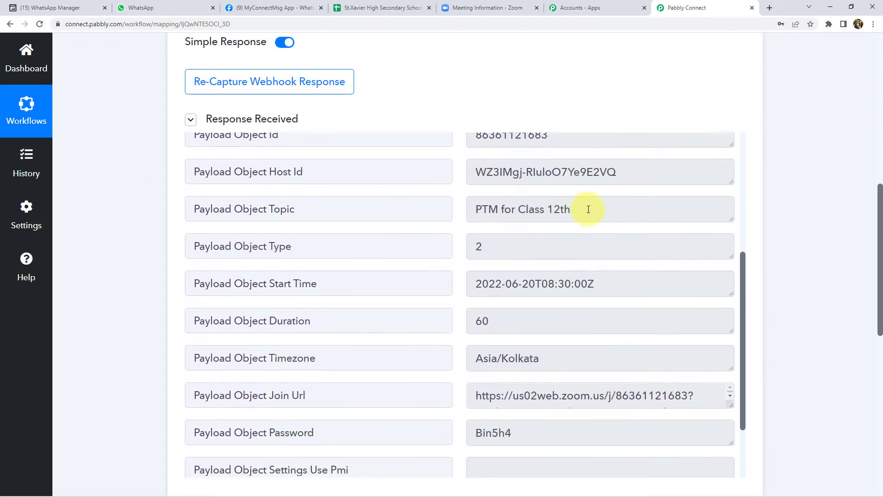
drag(612, 207, 357, 211)
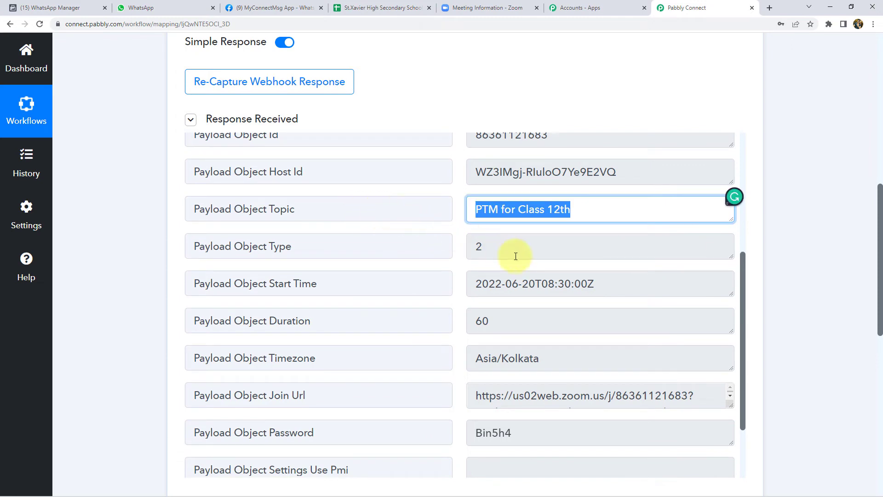
scroll(612, 286, down, 2)
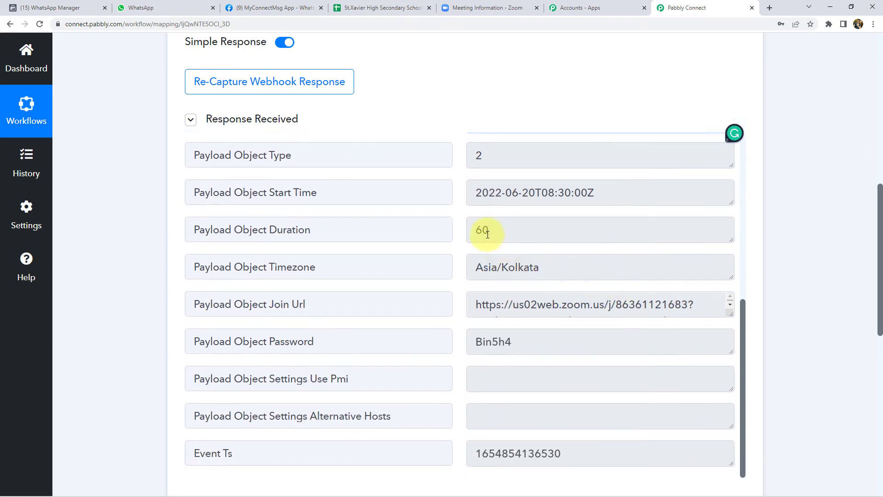
drag(517, 236, 427, 230)
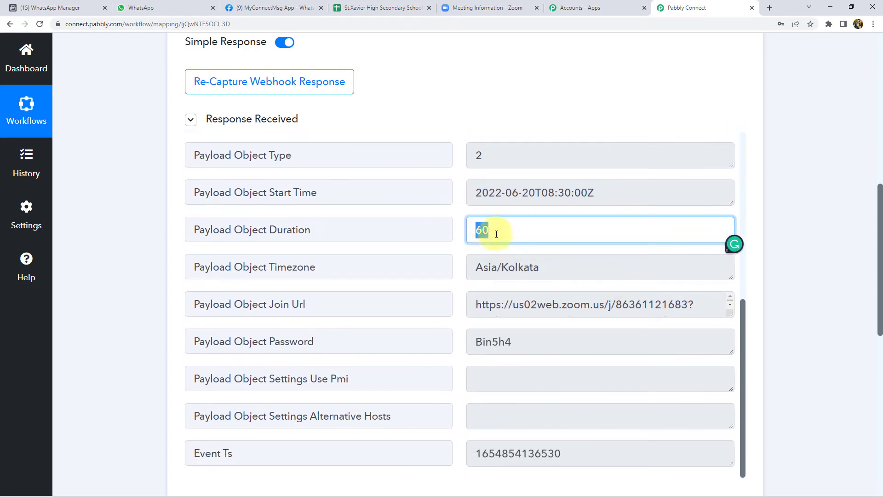
Examine the captured meeting password and full join URL, then go to the student spreadsheet.
scroll(498, 237, down, 2)
scroll(523, 245, down, 1)
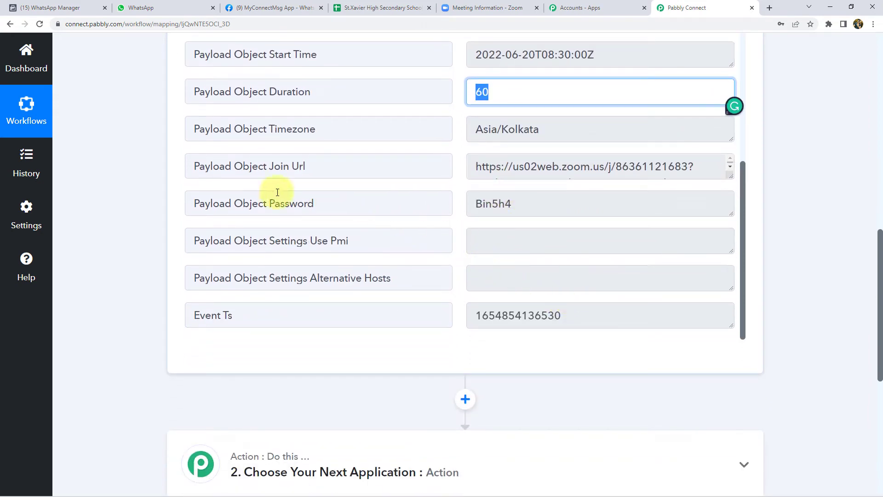
click(530, 205)
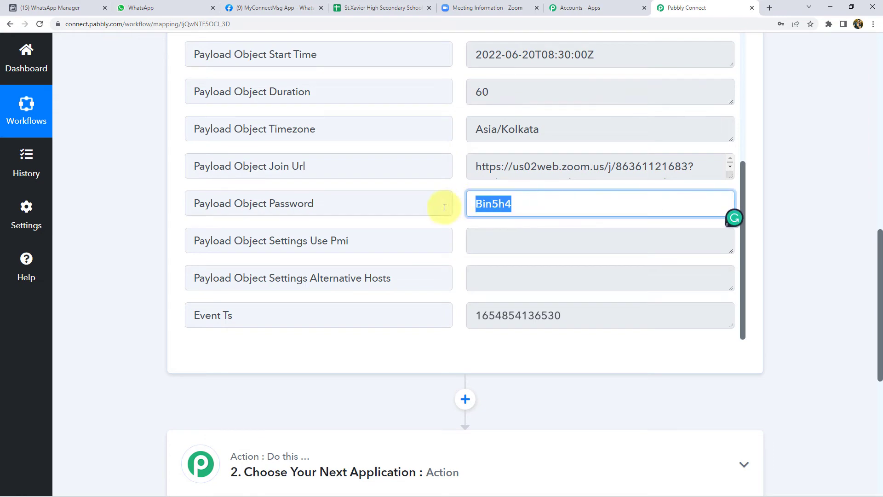
drag(730, 177, 720, 207)
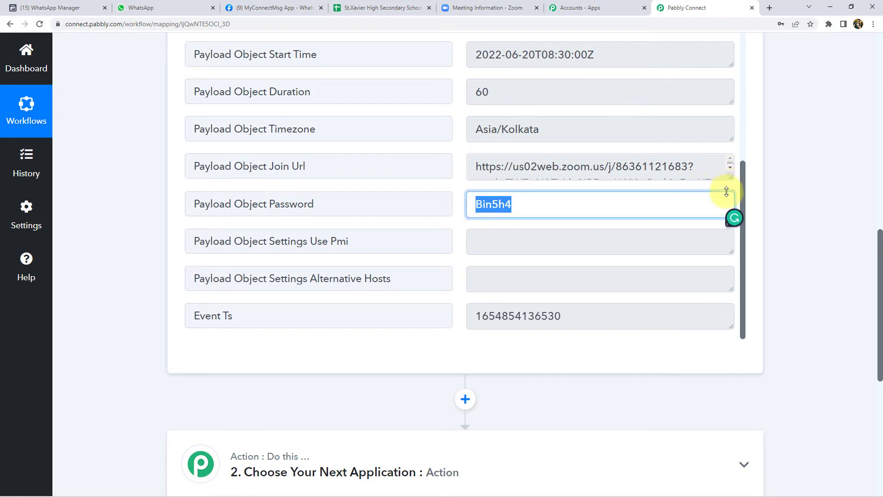
drag(501, 194, 468, 164)
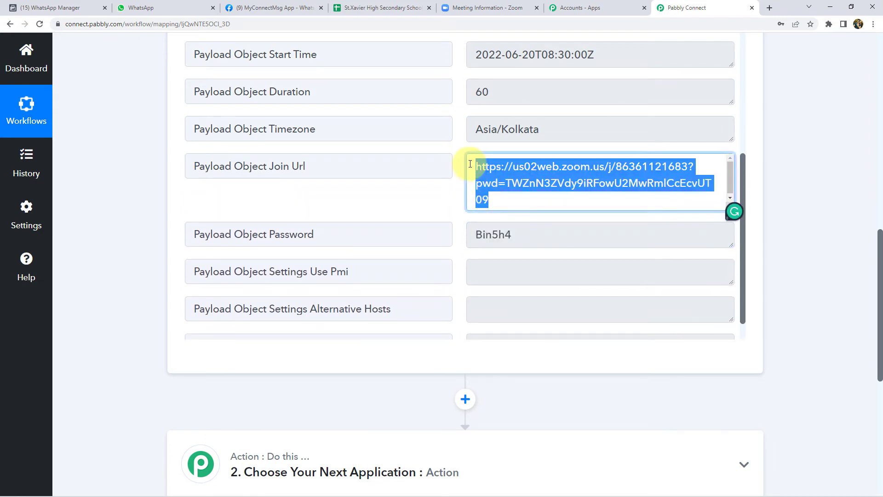
click(503, 175)
drag(508, 202, 462, 161)
drag(525, 236, 460, 239)
click(515, 234)
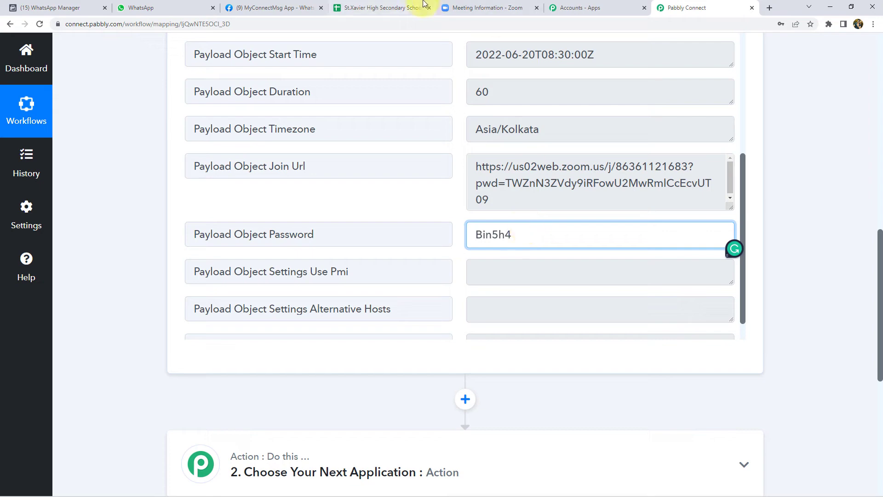
click(382, 8)
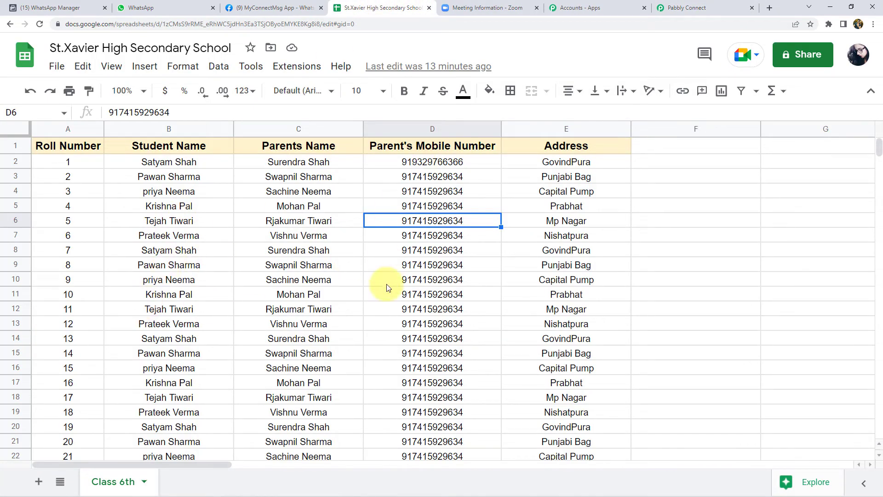
Highlight the parents' mobile numbers in column D, then glance over the Zoom and Pabbly tabs.
drag(458, 161, 432, 405)
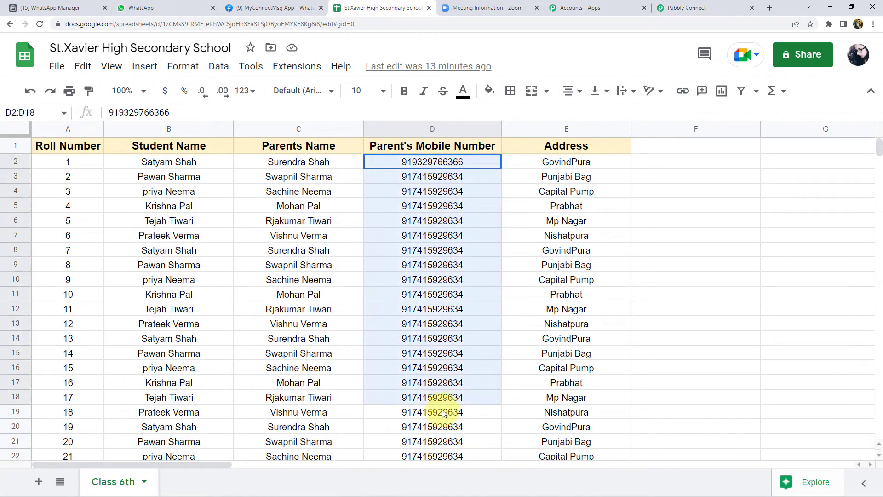
click(432, 354)
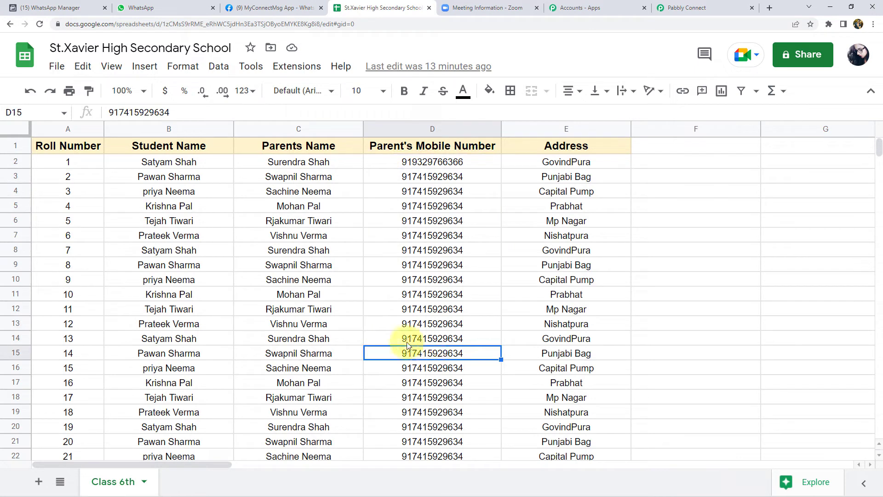
click(515, 6)
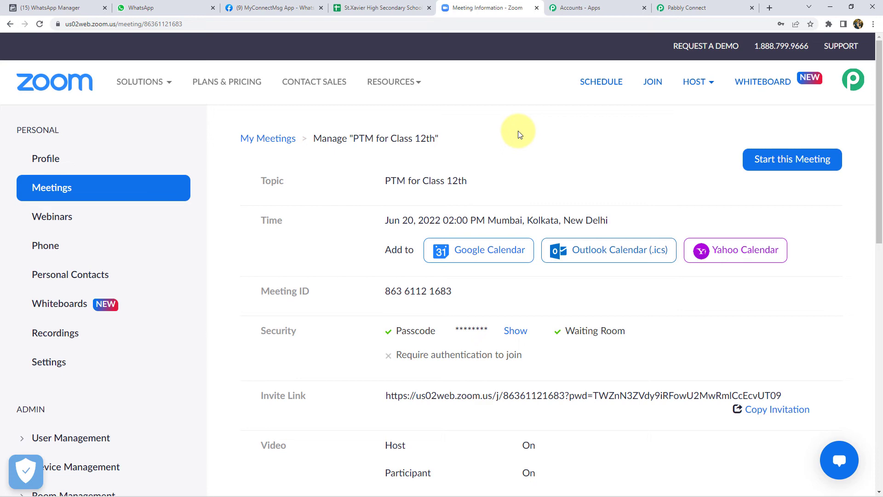
click(685, 8)
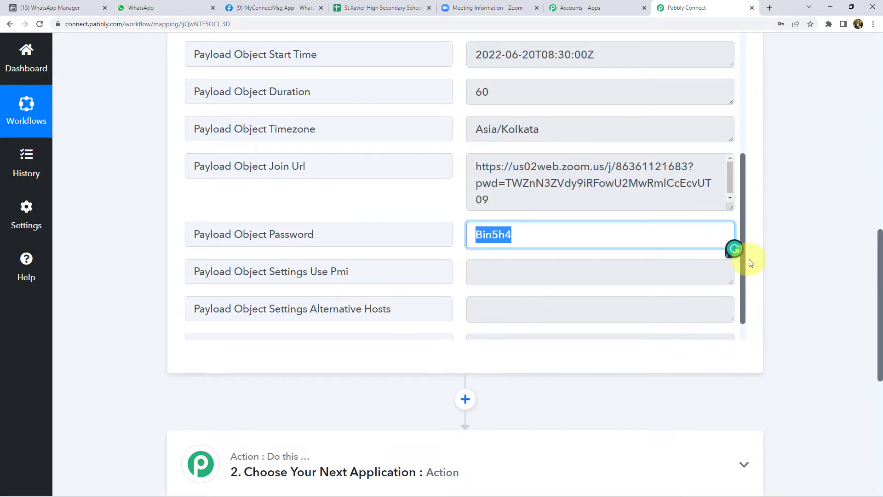
scroll(755, 258, down, 2)
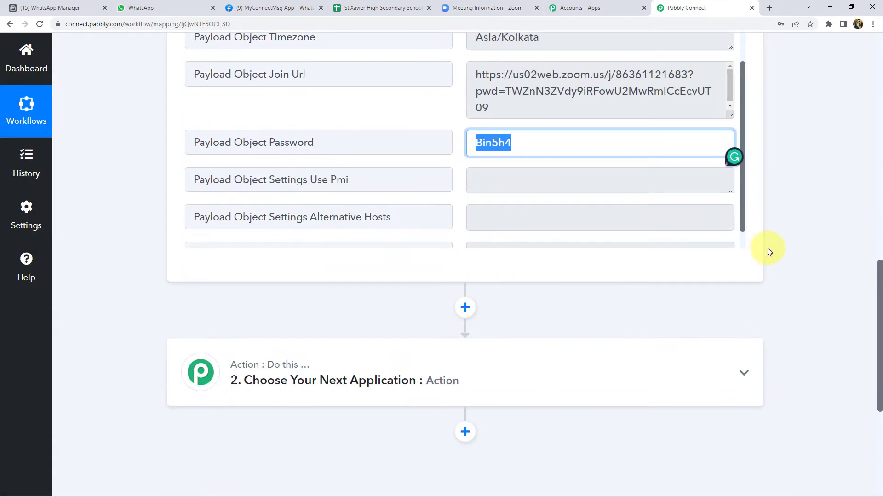
click(468, 6)
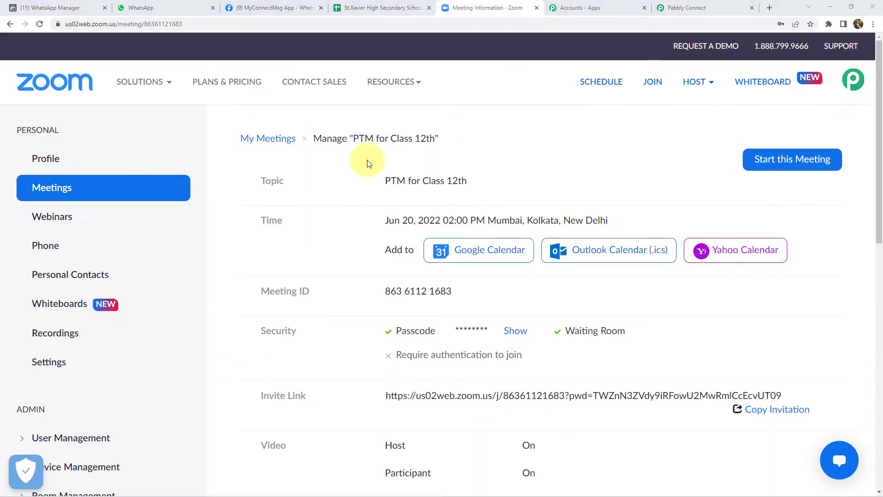
Compare the student sheet with the Zoom meeting topic 'PTM for Class 12th'.
mouse_move(387, 179)
mouse_down()
mouse_move(426, 181)
mouse_move(385, 181)
mouse_up()
click(386, 182)
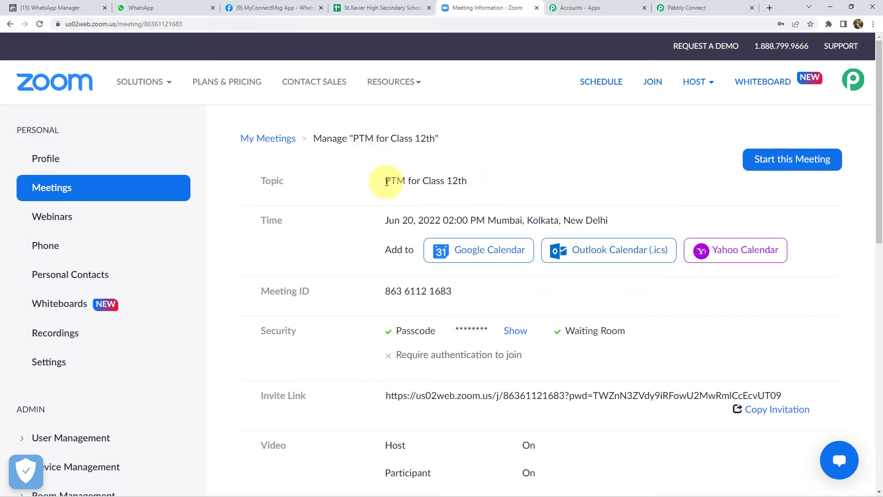
click(382, 8)
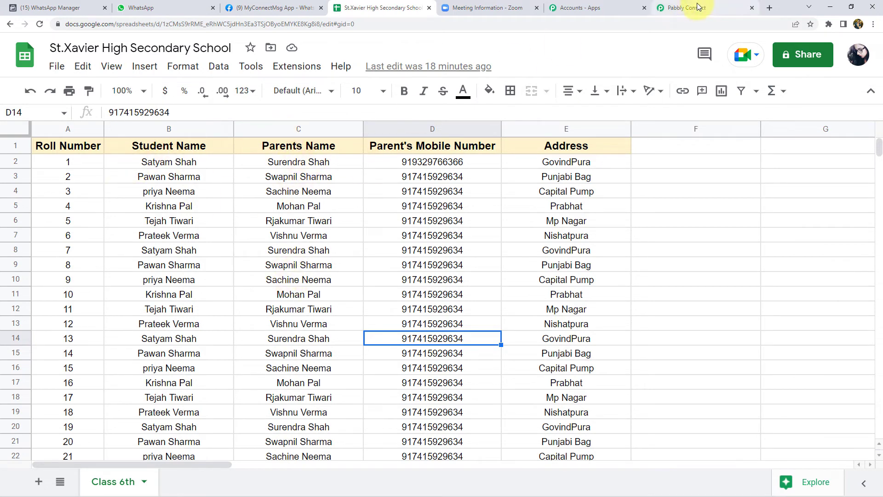
click(469, 7)
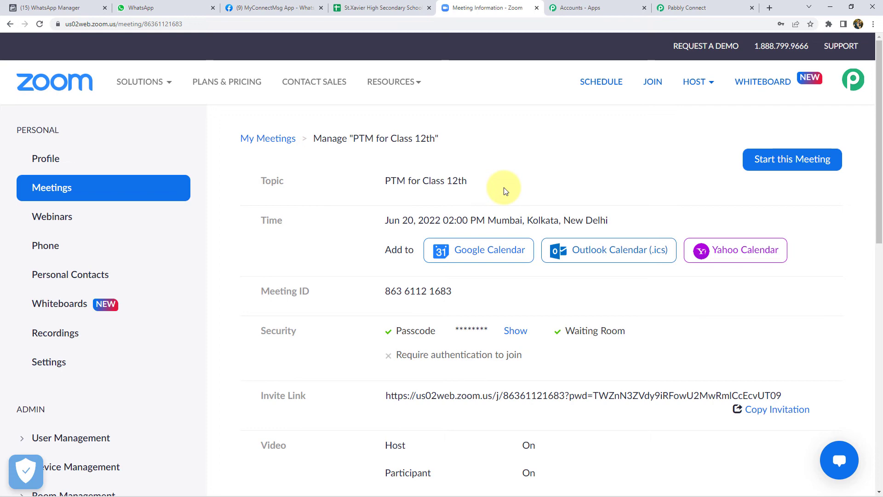
click(364, 7)
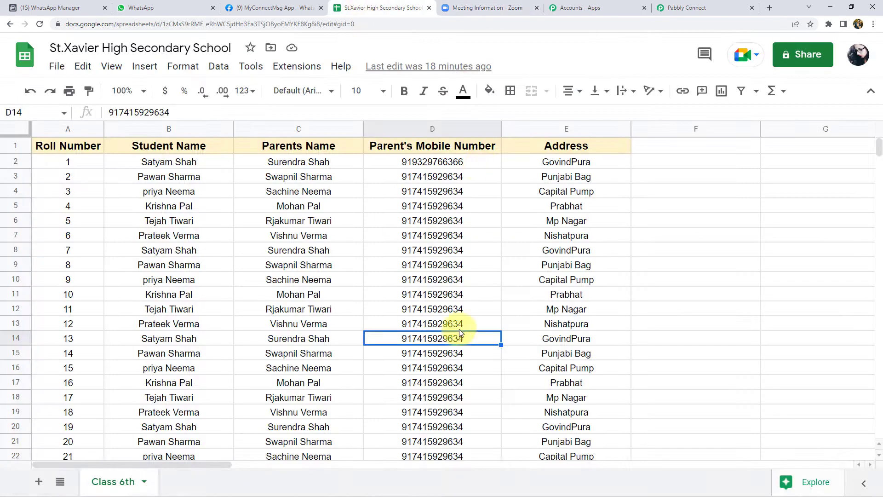
click(501, 8)
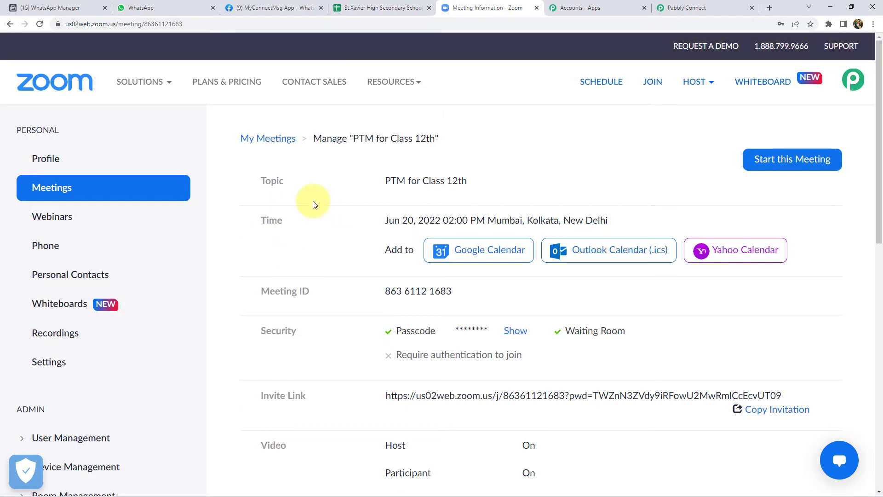
drag(385, 181, 467, 182)
click(470, 185)
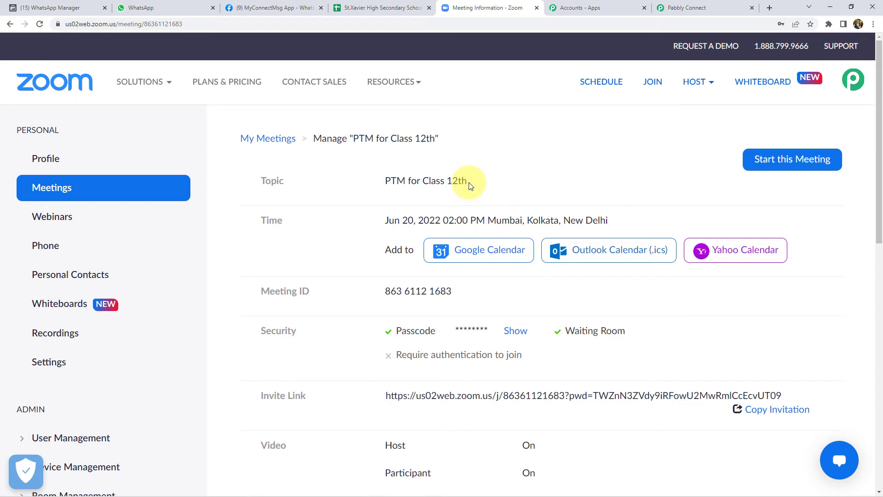
Add a new action step after the Zoom trigger using Filter by Pabbly, found by searching 'Fil'.
click(687, 8)
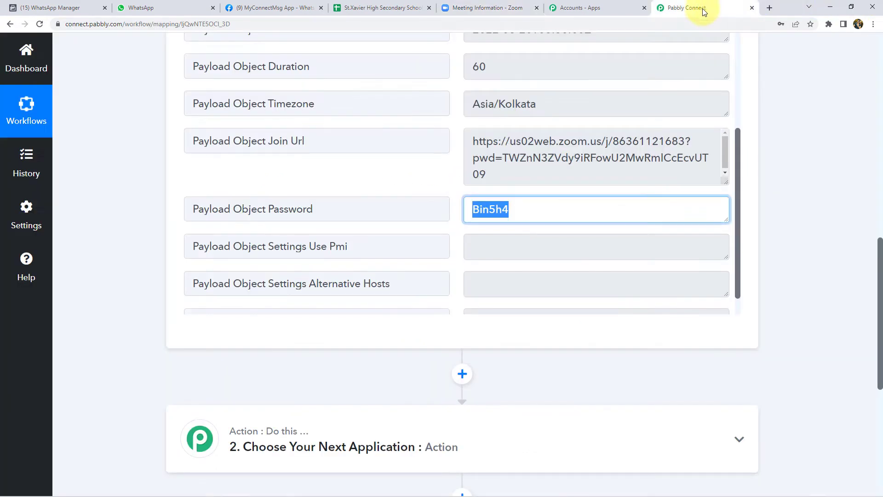
scroll(795, 199, down, 3)
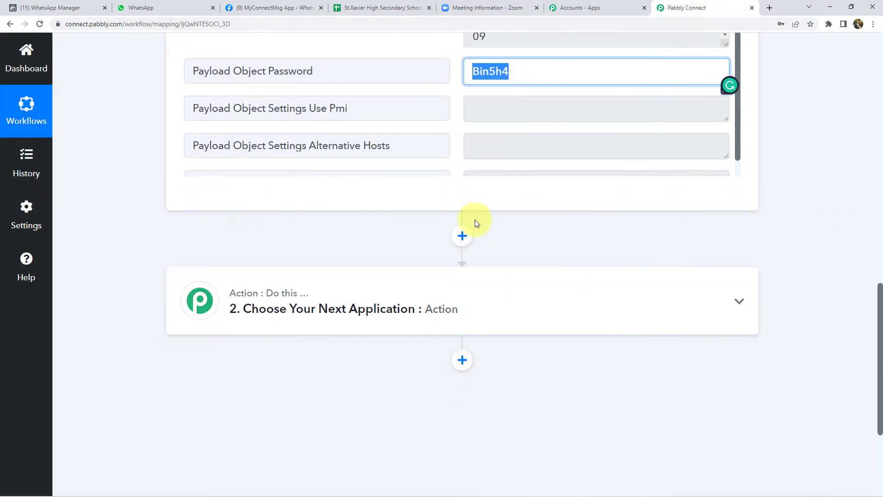
click(462, 237)
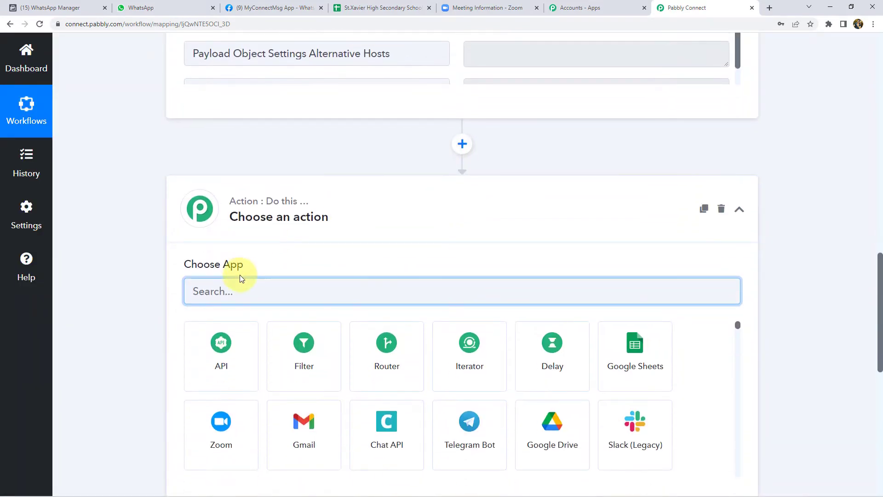
text(Fil)
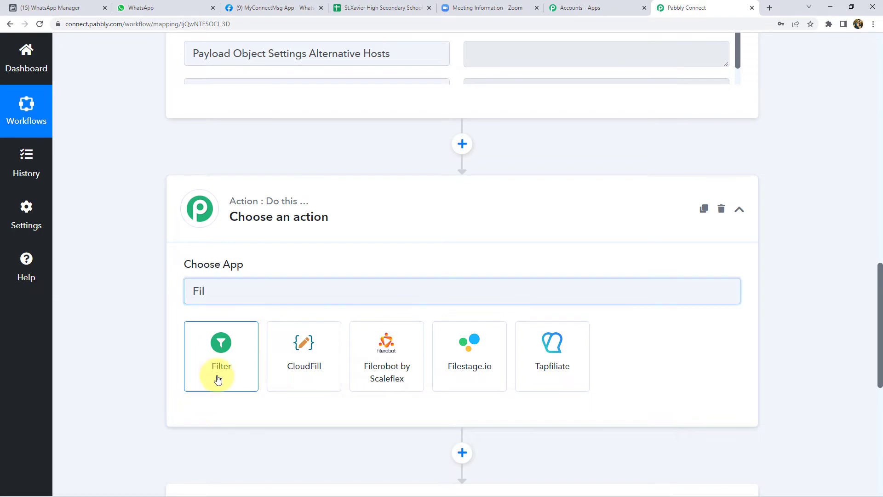
click(218, 379)
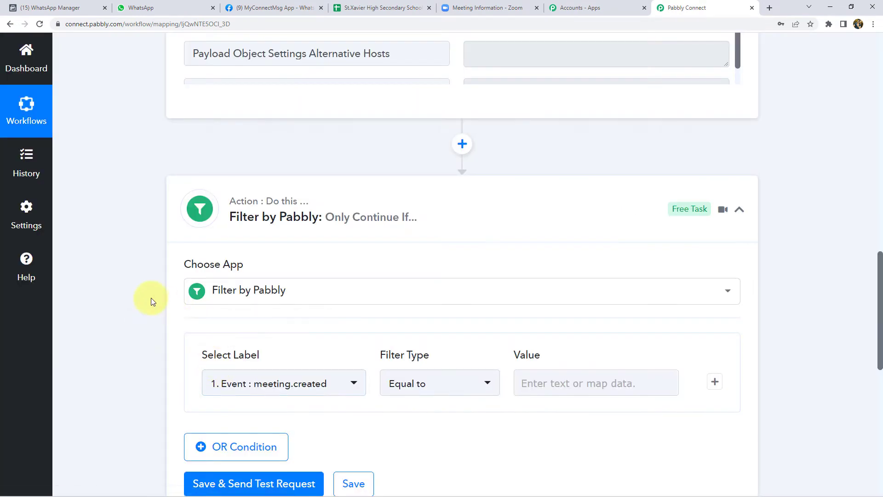
Make the filter condition check the Zoom trigger's Payload Object Topic field.
scroll(151, 298, down, 2)
click(280, 295)
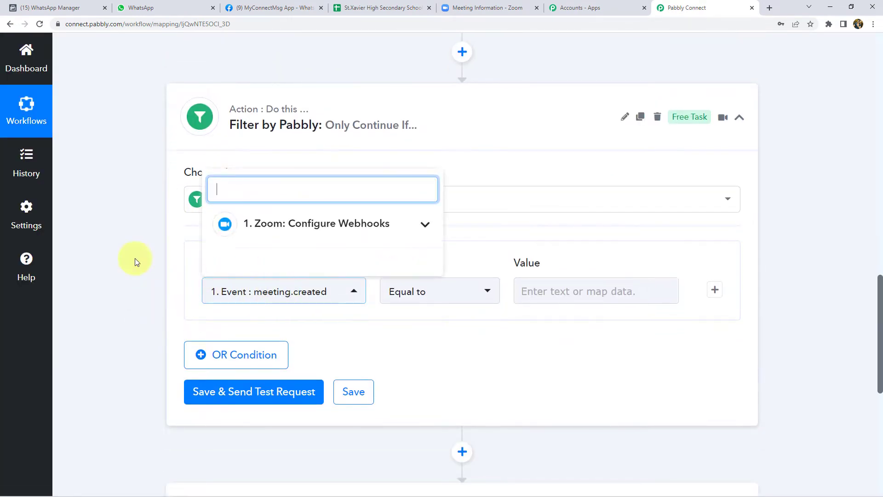
click(302, 224)
scroll(123, 242, down, 3)
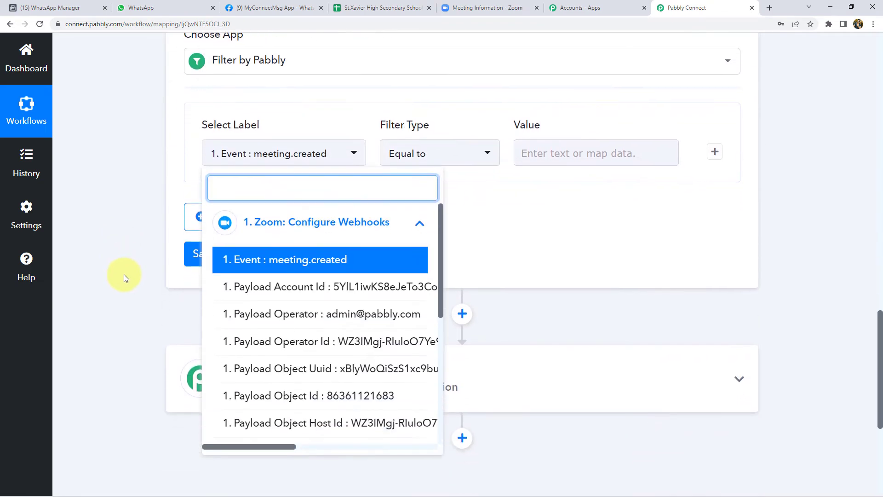
scroll(138, 295, down, 1)
scroll(350, 331, down, 1)
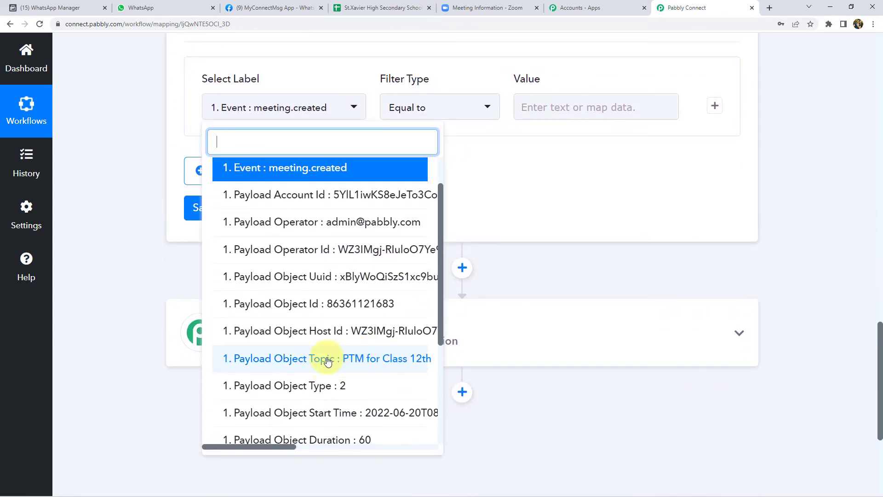
click(392, 362)
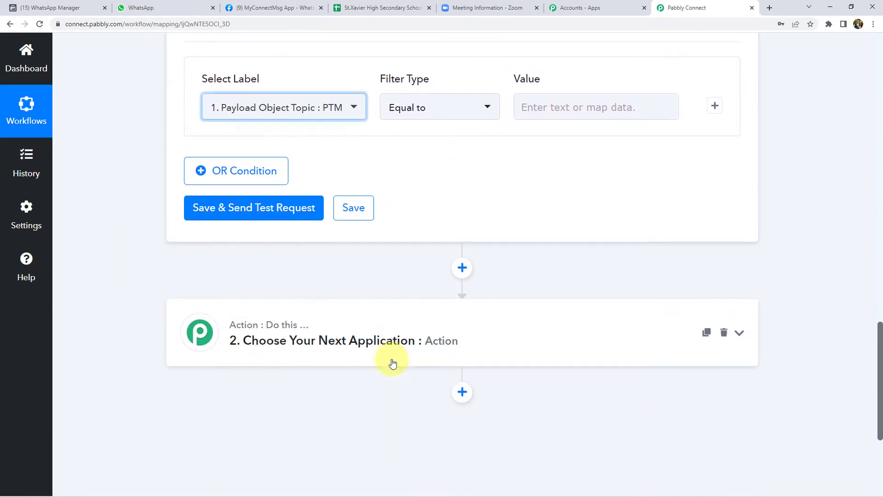
Enter 'PTM for Class 12th' as the Equal to comparison value.
click(561, 109)
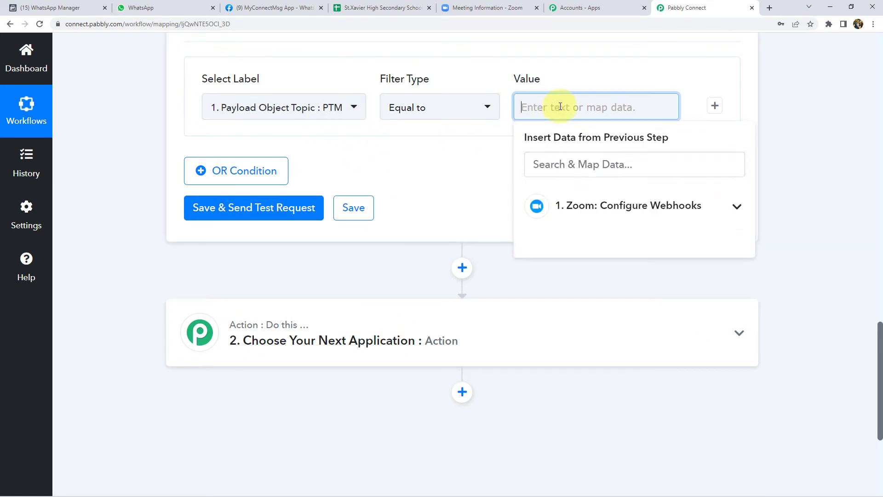
text(PTM for Class 12th)
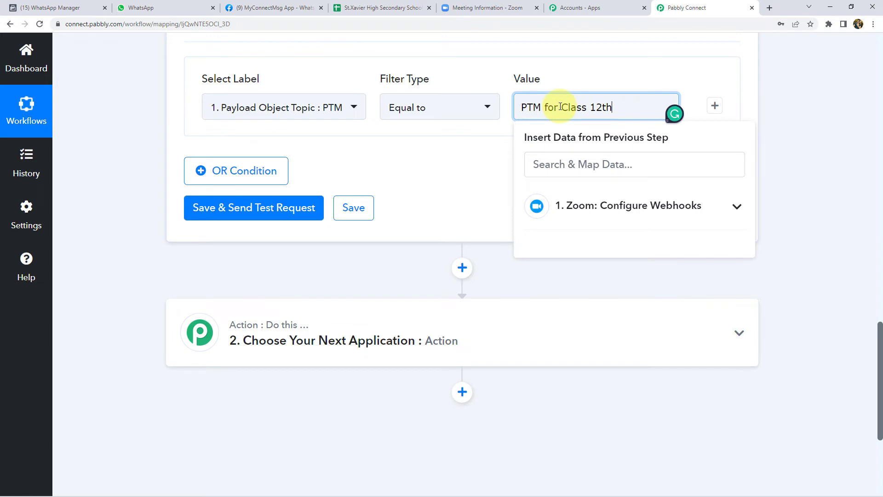
scroll(561, 106, up, 1)
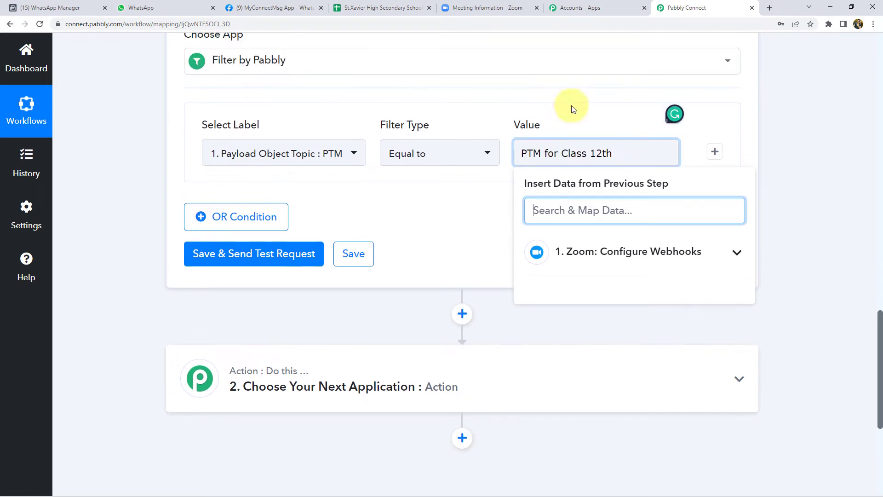
click(409, 223)
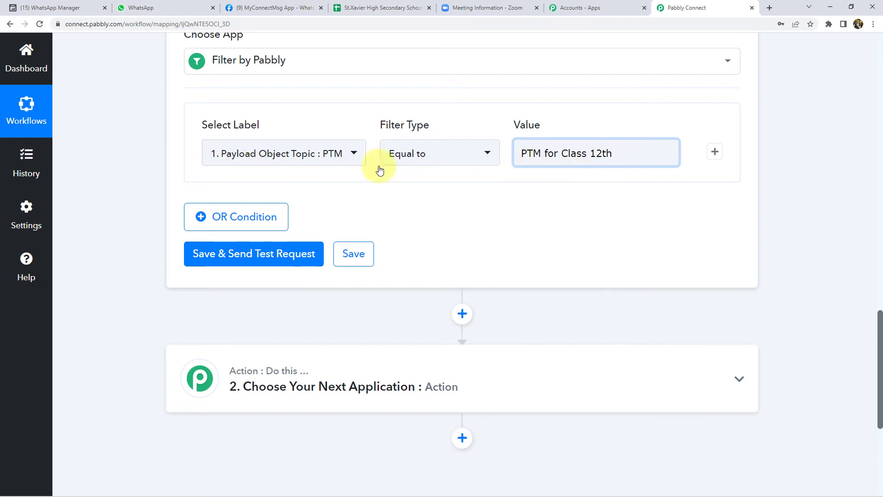
drag(524, 154, 622, 152)
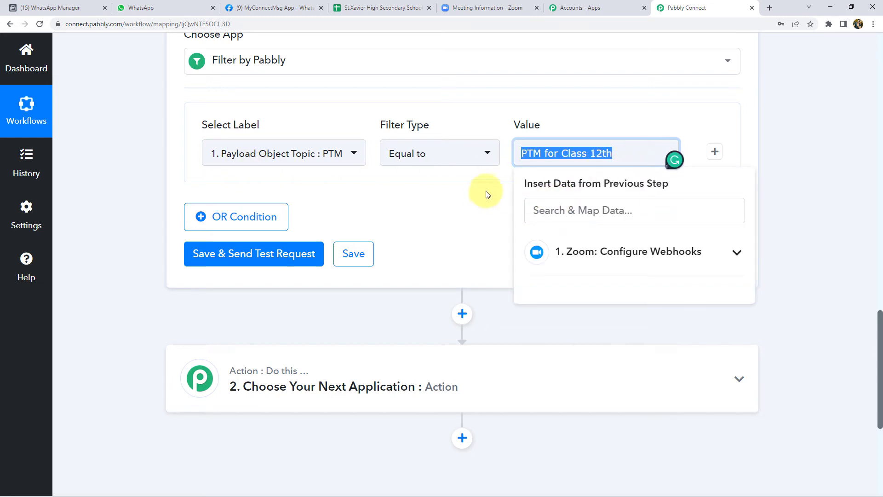
click(445, 199)
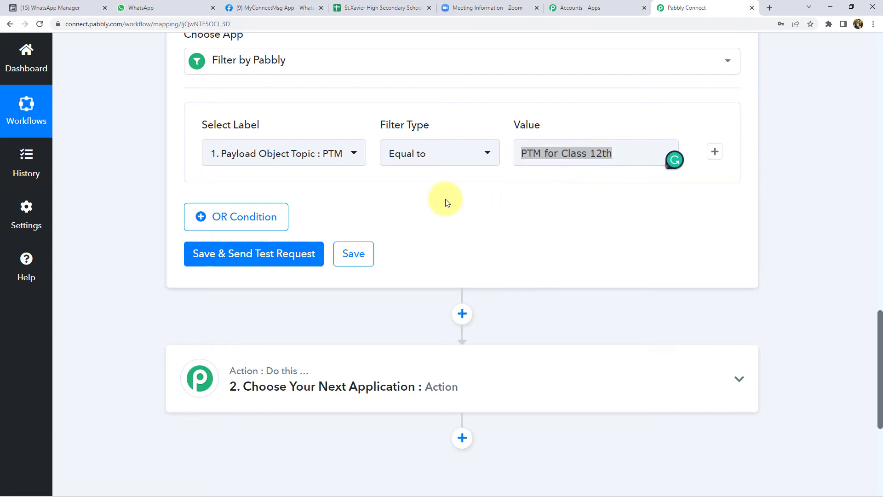
click(584, 154)
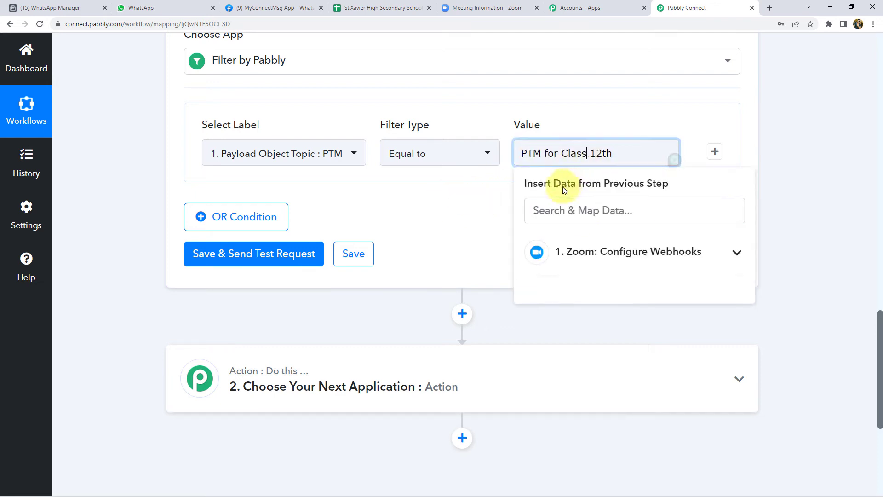
click(470, 195)
Save and test the filter, confirming 'Condition is true' against the Zoom meeting topic.
click(260, 254)
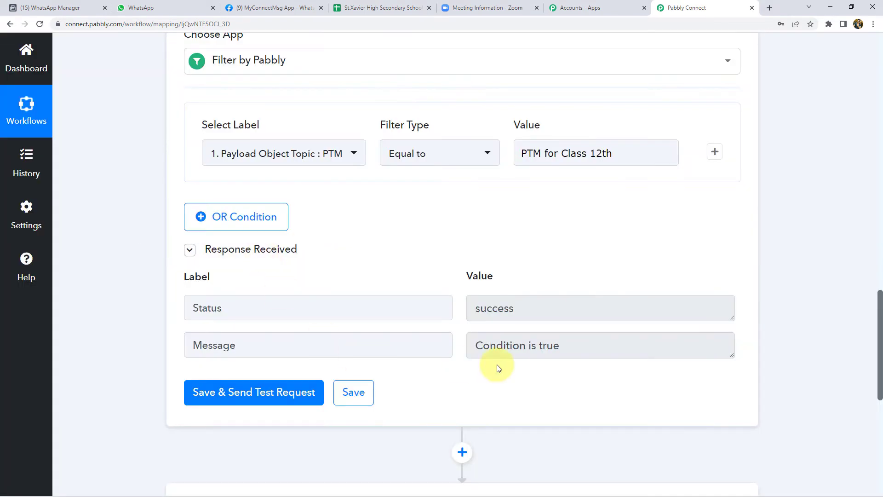
drag(570, 346, 441, 342)
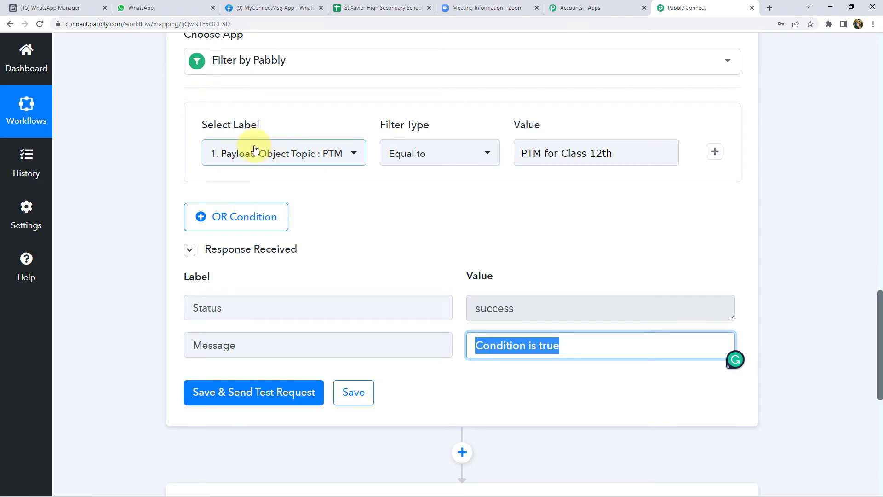
click(488, 8)
mouse_move(394, 81)
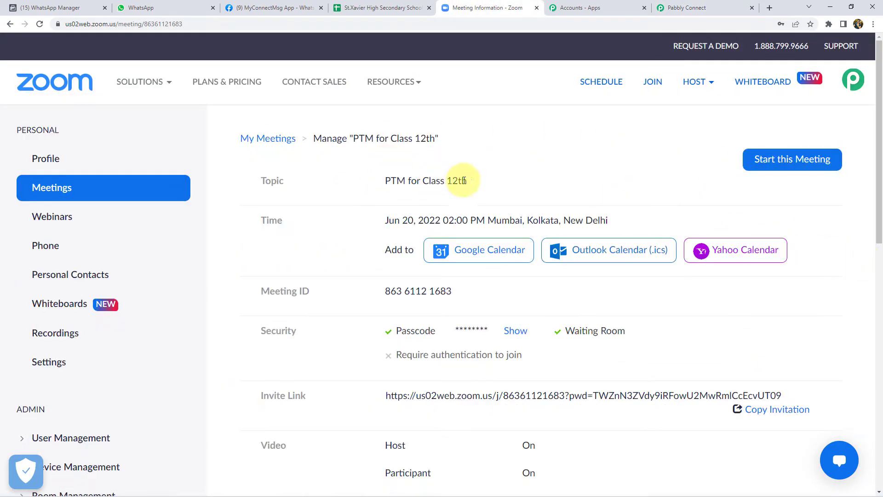
click(688, 7)
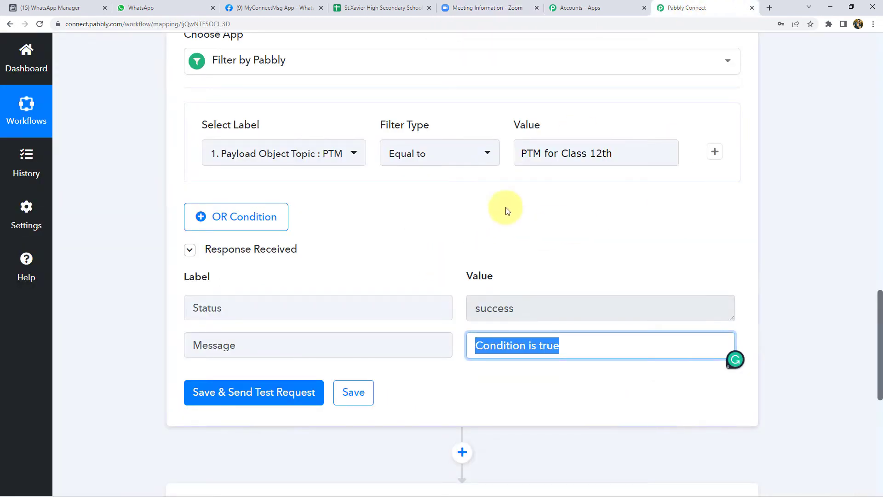
click(605, 211)
Review the Zoom trigger's captured meeting Start Time value.
scroll(473, 207, up, 3)
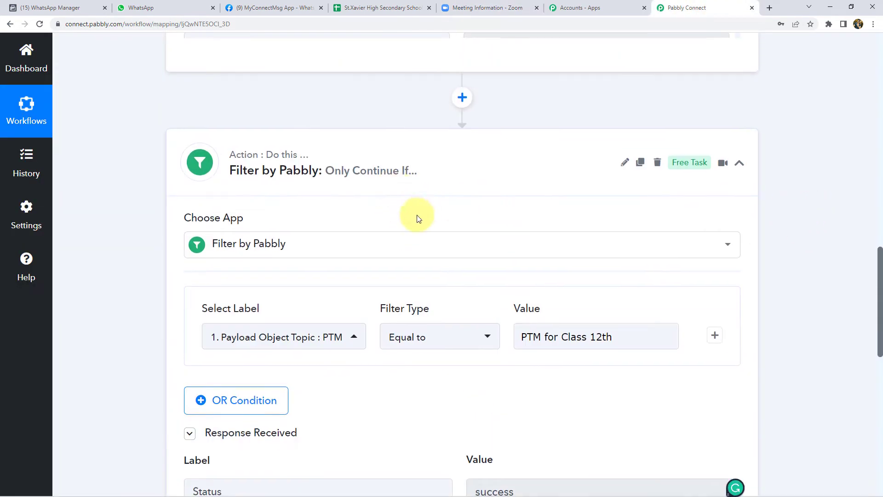
scroll(437, 225, down, 2)
scroll(654, 264, down, 2)
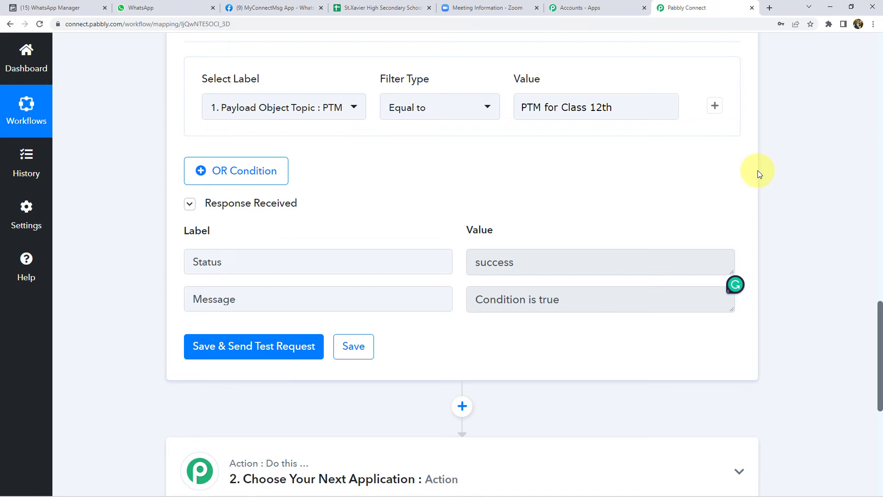
scroll(808, 210, up, 5)
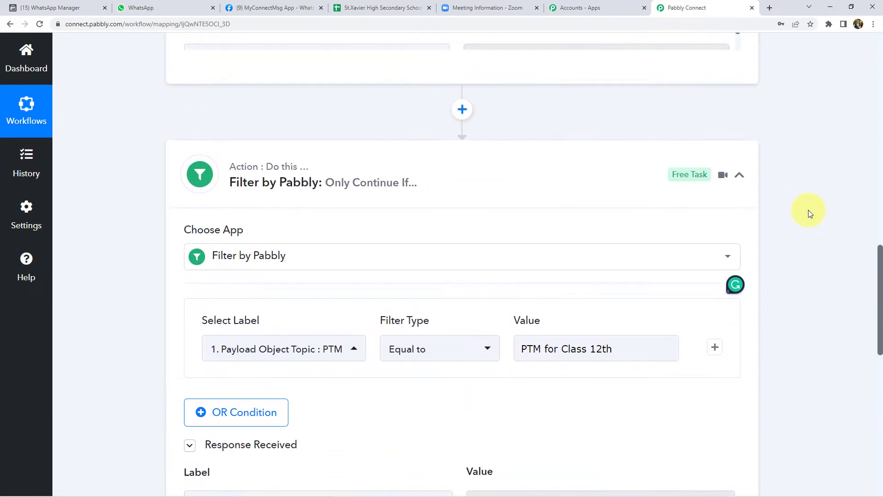
scroll(654, 228, up, 6)
scroll(654, 229, up, 3)
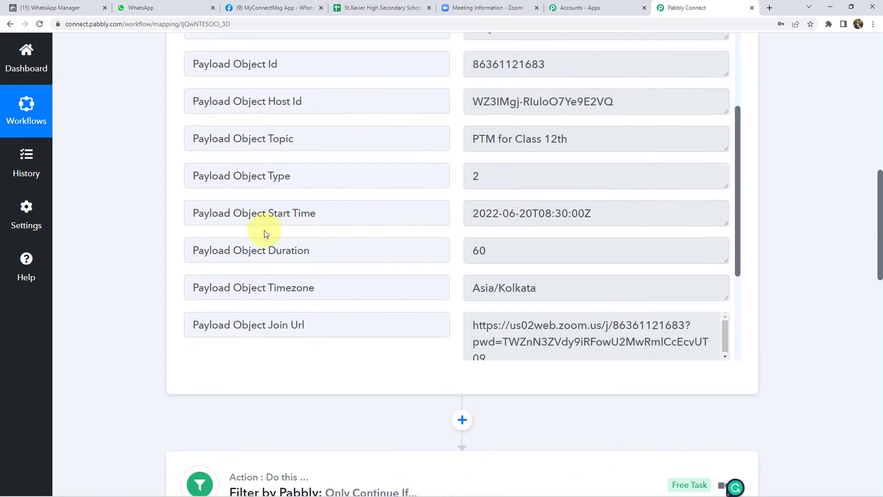
drag(572, 211, 438, 216)
click(552, 215)
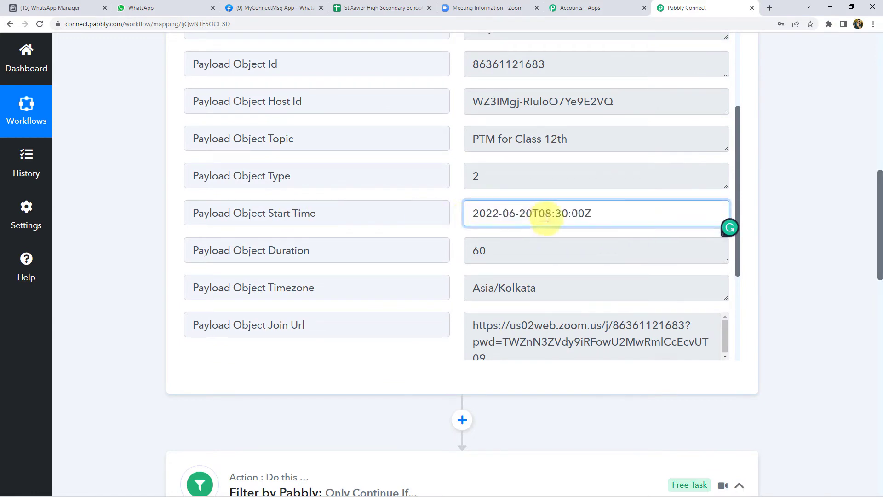
mouse_move(602, 211)
mouse_down()
mouse_move(426, 211)
mouse_move(604, 211)
mouse_up()
click(601, 213)
click(508, 213)
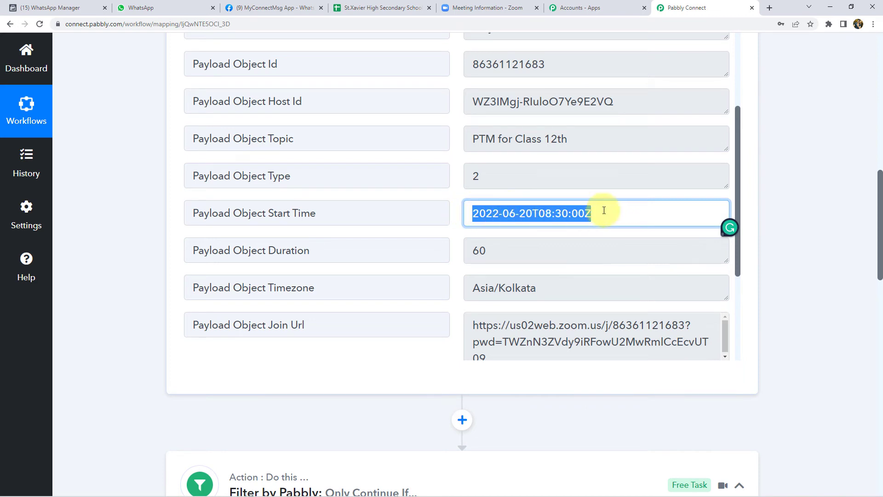
click(603, 213)
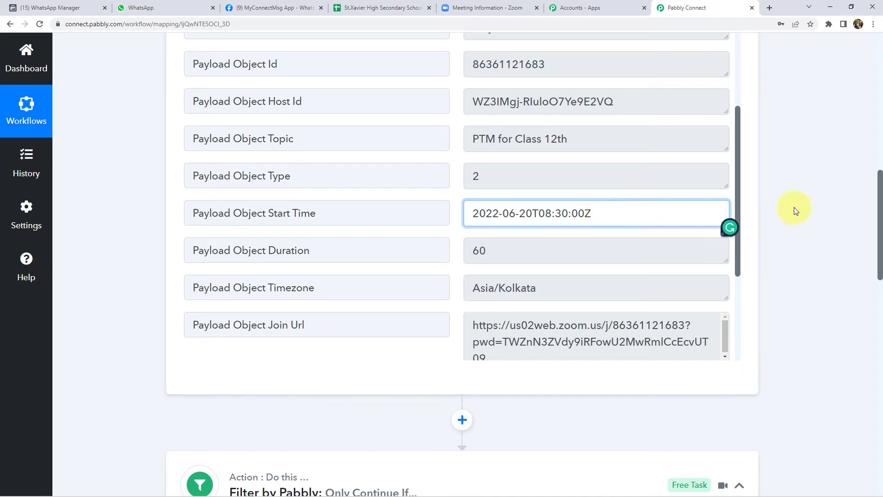
scroll(800, 212, down, 2)
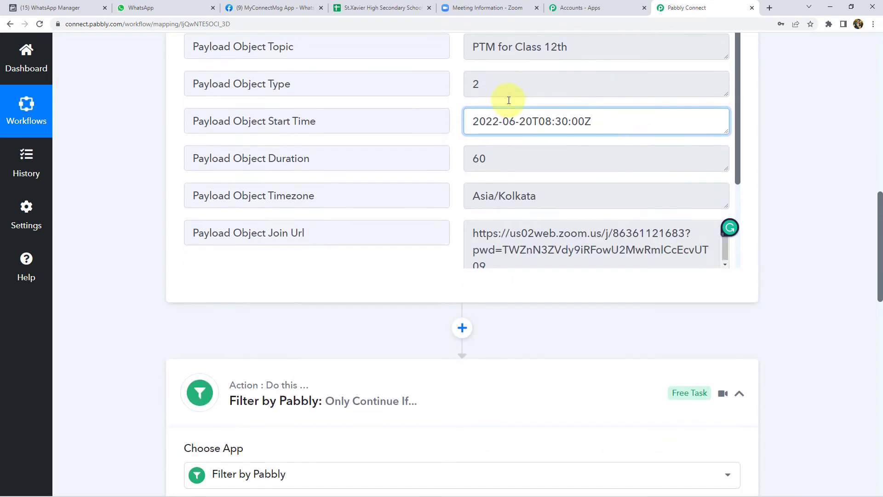
scroll(810, 160, down, 2)
scroll(807, 170, down, 4)
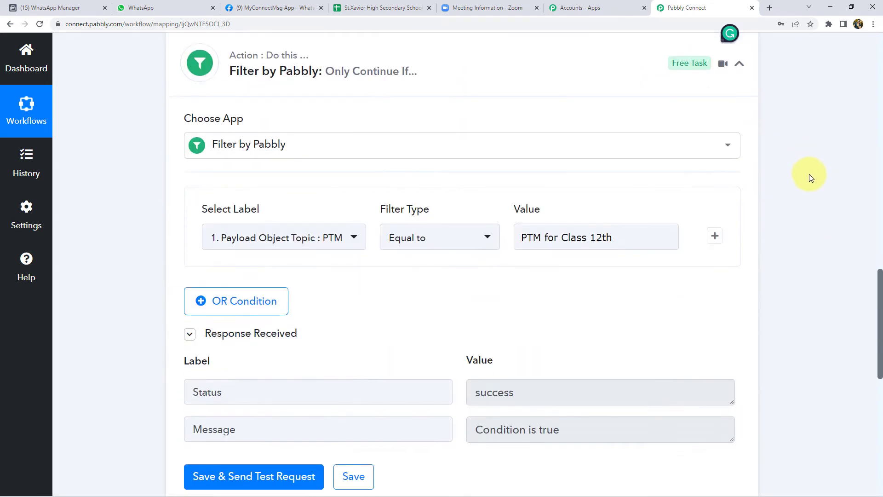
scroll(805, 178, down, 6)
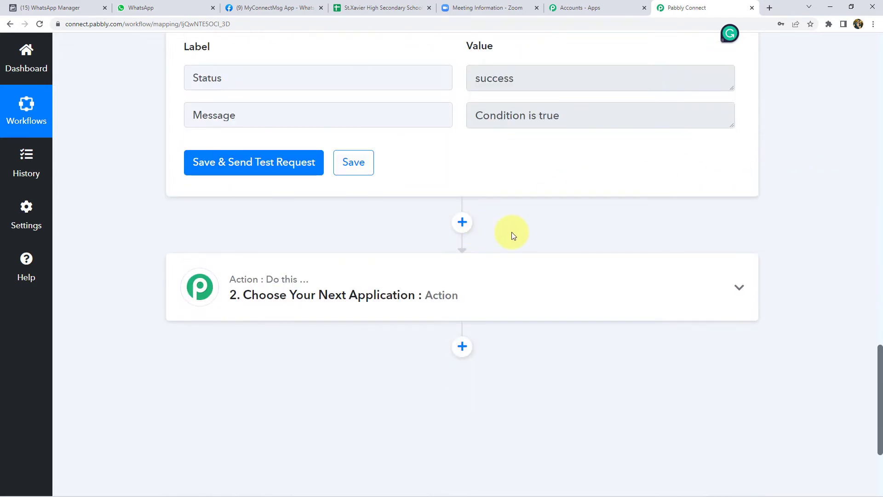
Add a Date/Time Formatter step with the Format Date with Time Zone event and connect it.
click(461, 224)
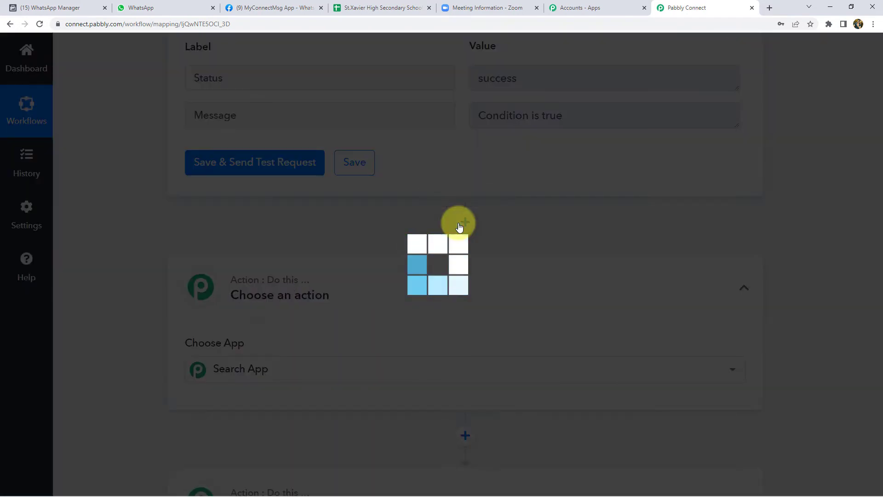
text(date)
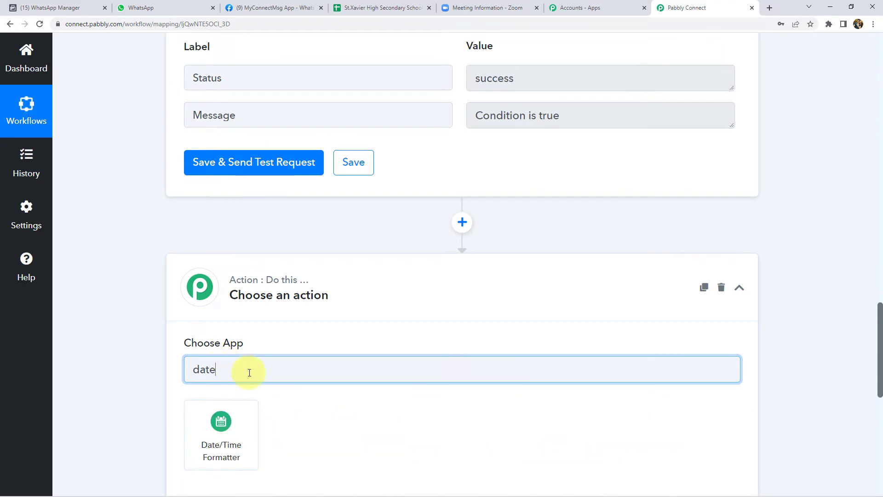
scroll(244, 371, down, 2)
click(222, 366)
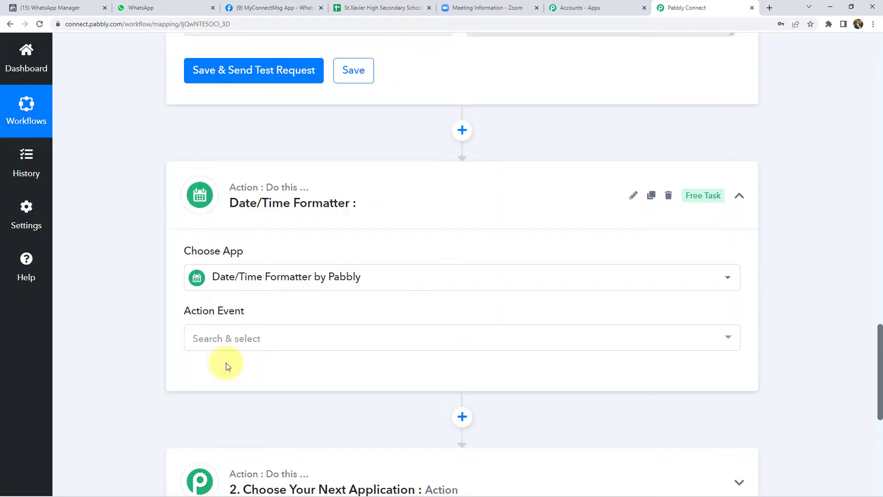
scroll(193, 336, down, 1)
click(253, 292)
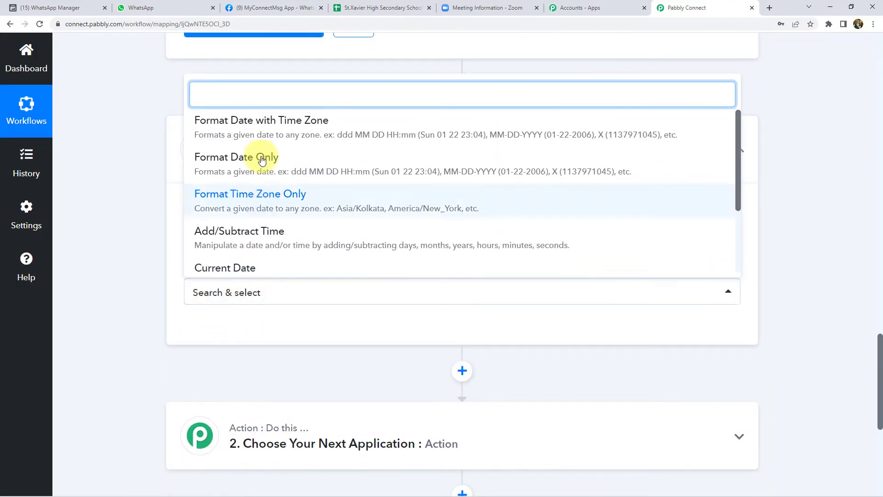
click(286, 122)
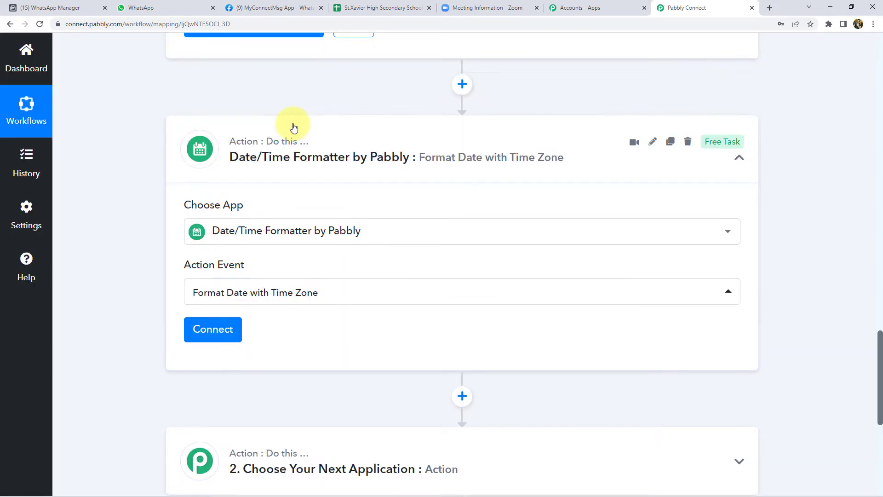
click(199, 329)
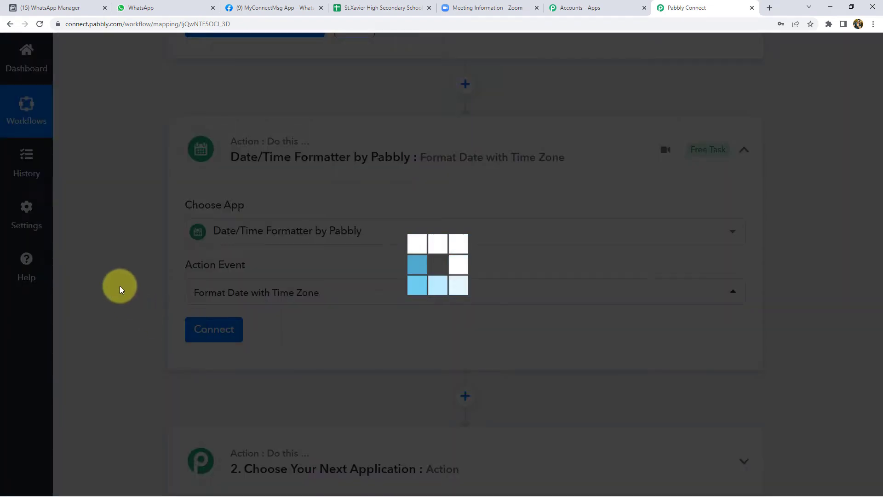
Look up the meeting Start Time value in the Zoom trigger response.
scroll(119, 286, down, 4)
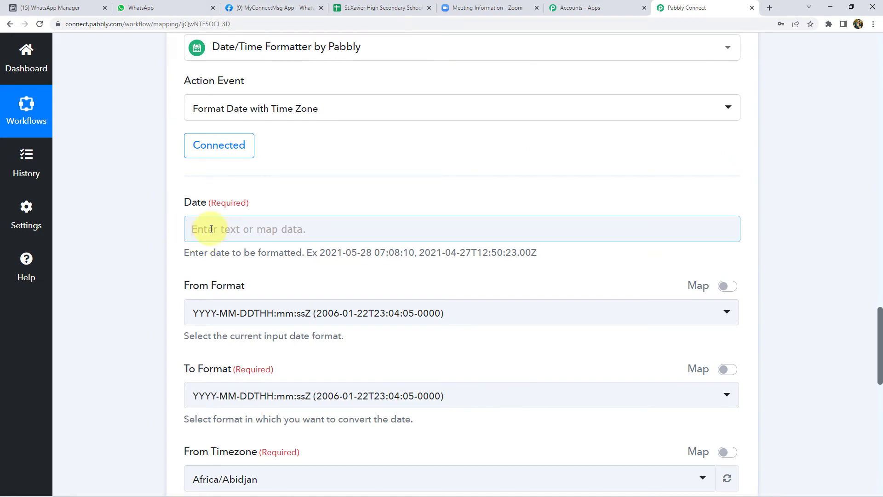
scroll(161, 204, up, 5)
scroll(161, 205, up, 5)
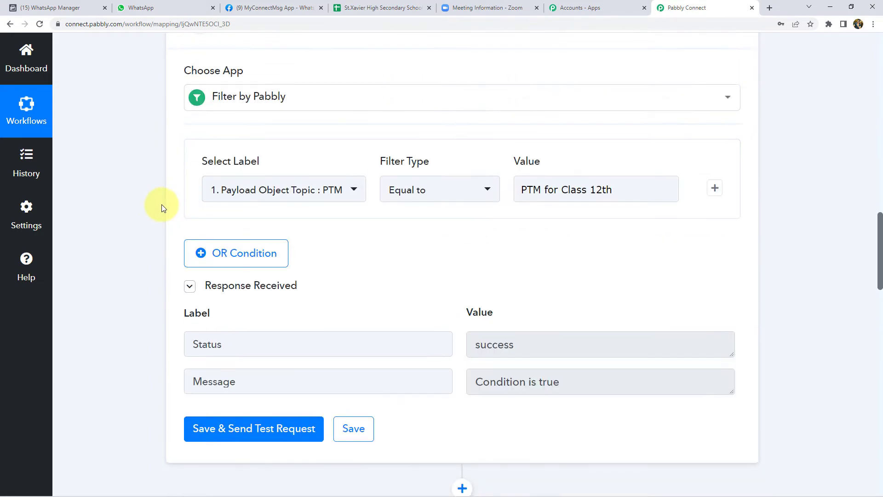
scroll(161, 204, up, 5)
scroll(276, 221, up, 4)
drag(627, 174, 443, 170)
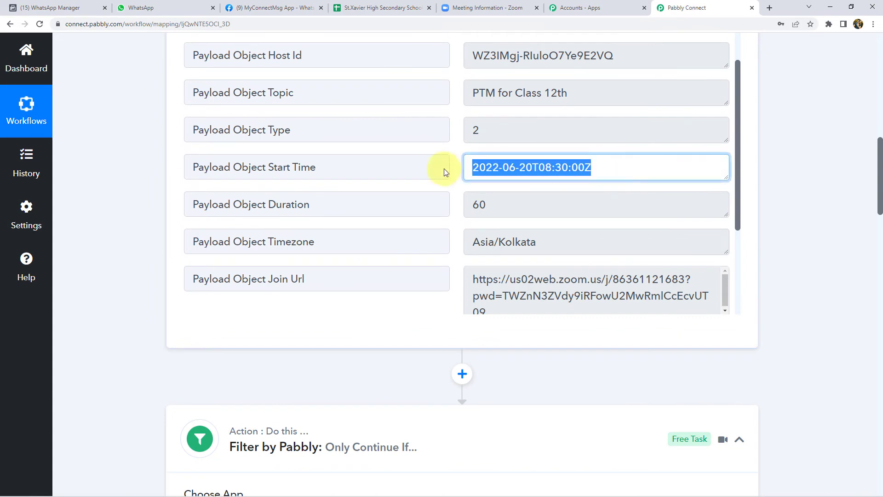
scroll(118, 231, down, 5)
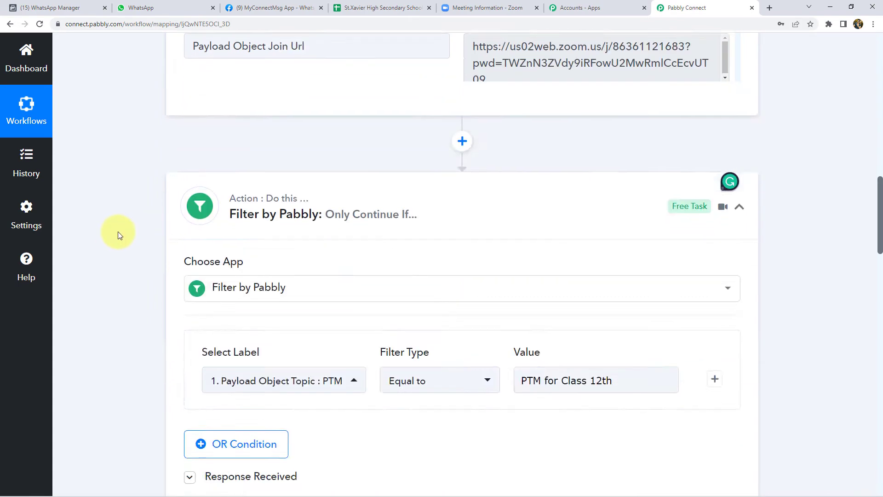
scroll(118, 231, down, 9)
scroll(119, 231, down, 4)
scroll(182, 308, down, 2)
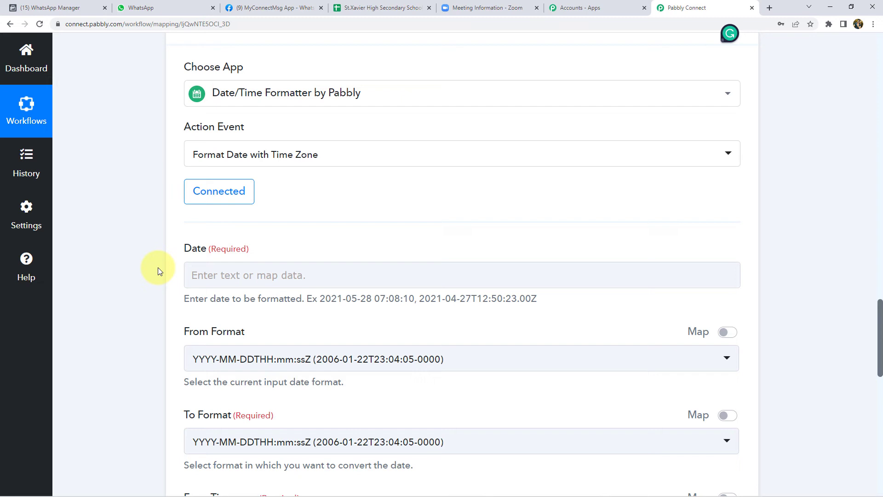
Map the Zoom trigger's Payload Object Start Time into the formatter's Date field.
click(197, 275)
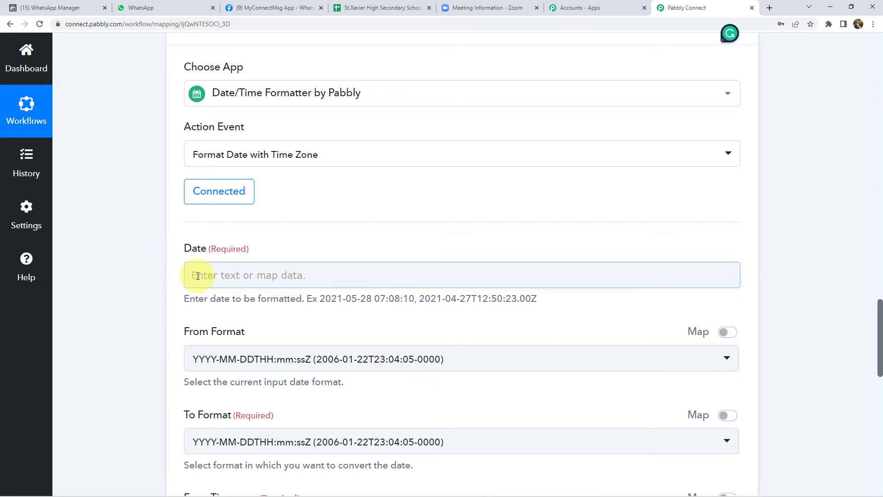
click(197, 275)
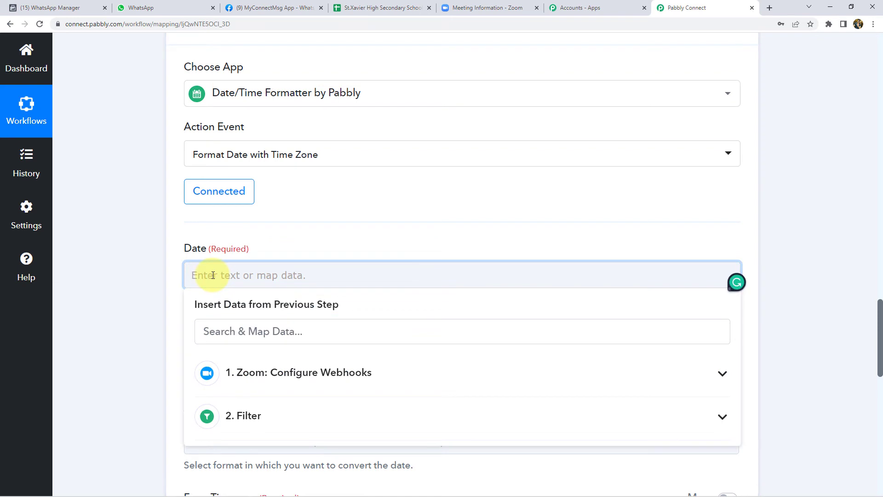
scroll(128, 275, down, 1)
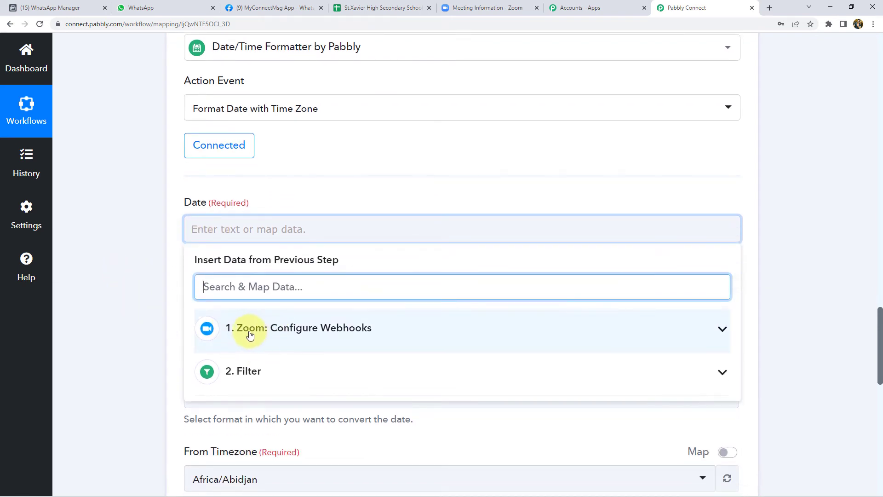
key(Down)
click(253, 333)
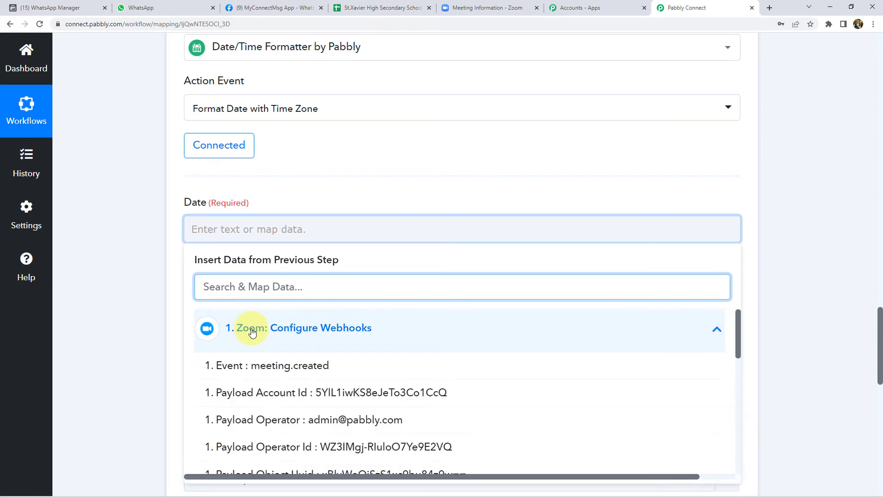
scroll(174, 331, down, 1)
scroll(326, 372, down, 2)
scroll(324, 358, down, 2)
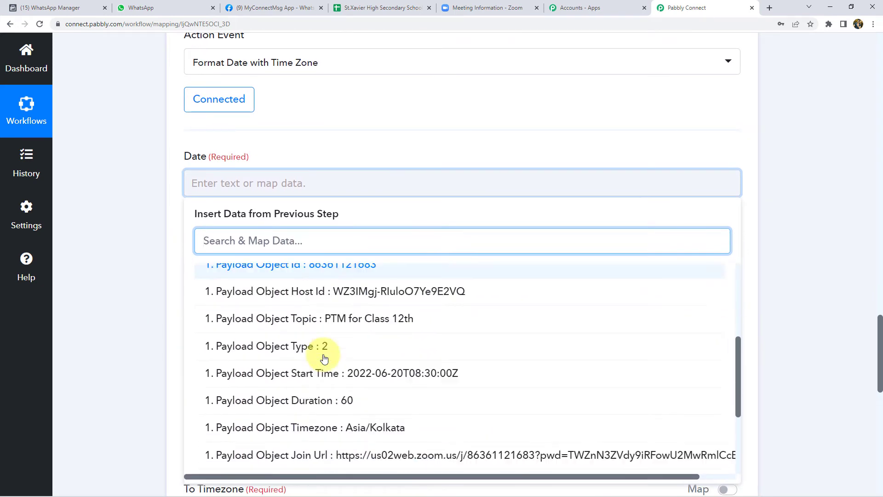
scroll(325, 358, down, 1)
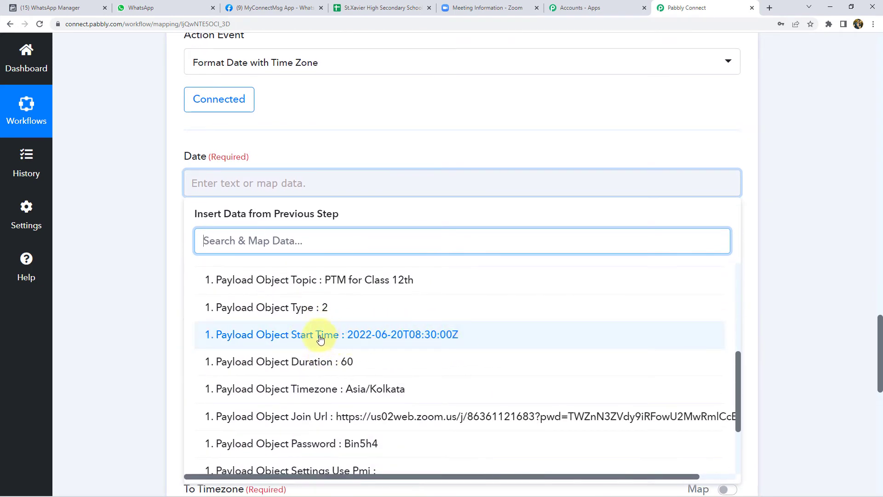
click(382, 341)
click(102, 172)
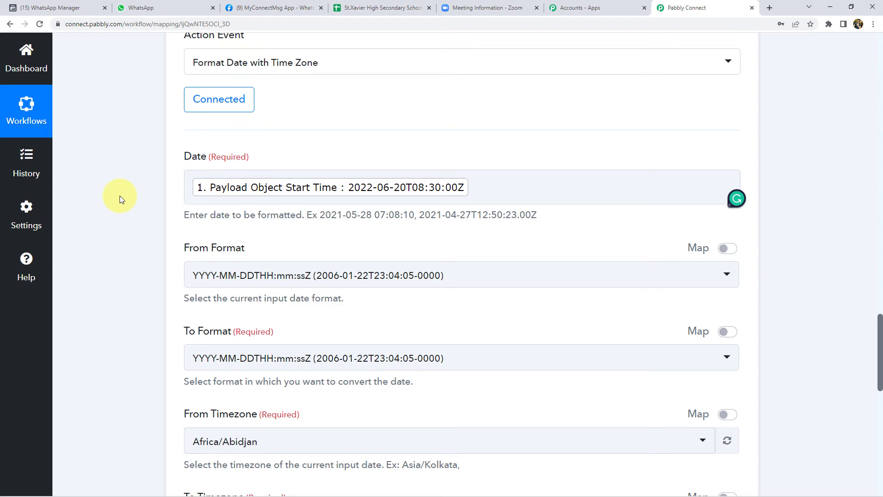
Set the To Format to MMM/DD/YYYY hh:mm:ss A, keeping From Format YYYY-MM-DDTHH:mm:ssZ.
scroll(119, 198, down, 2)
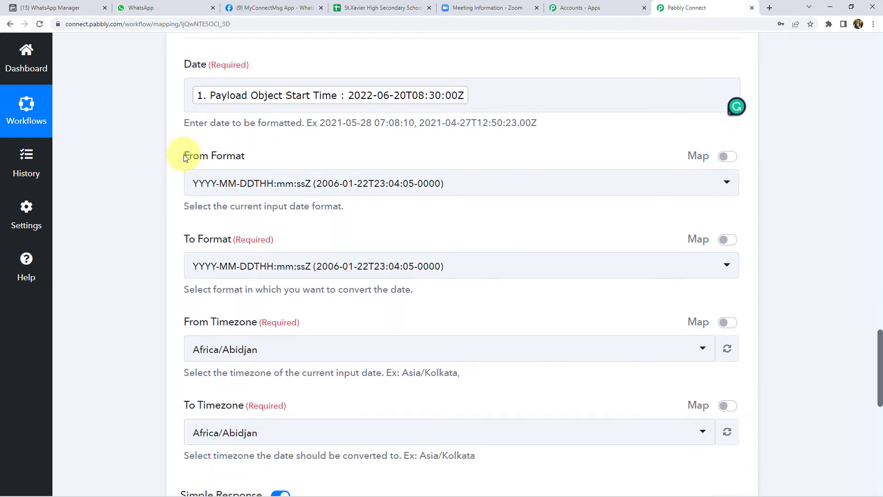
drag(180, 157, 244, 155)
click(244, 156)
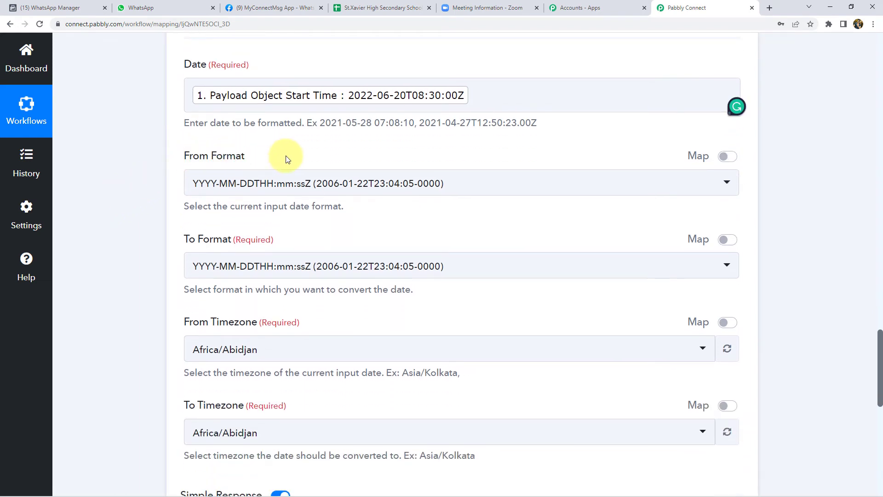
scroll(144, 197, down, 2)
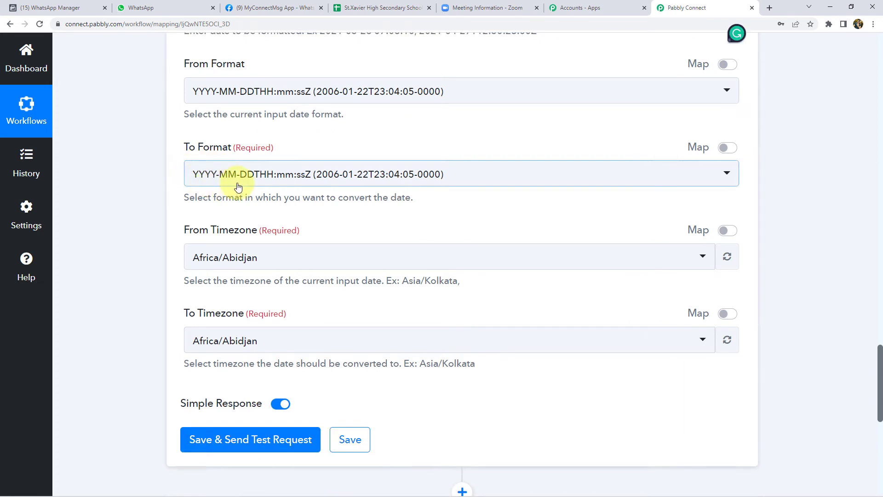
click(233, 179)
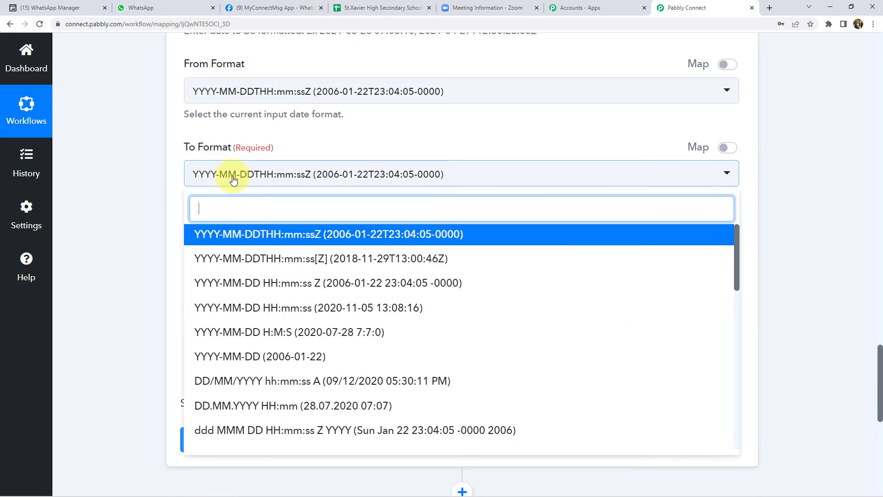
scroll(278, 317, down, 1)
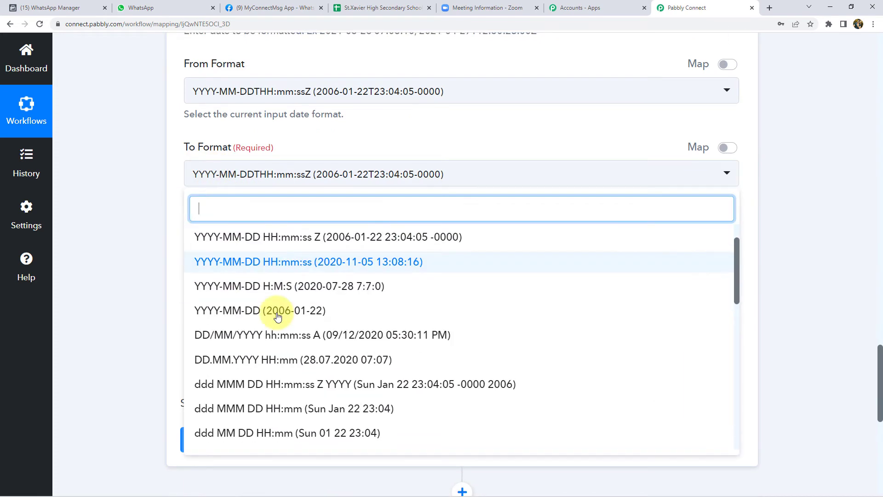
scroll(277, 316, down, 1)
scroll(277, 316, down, 1)
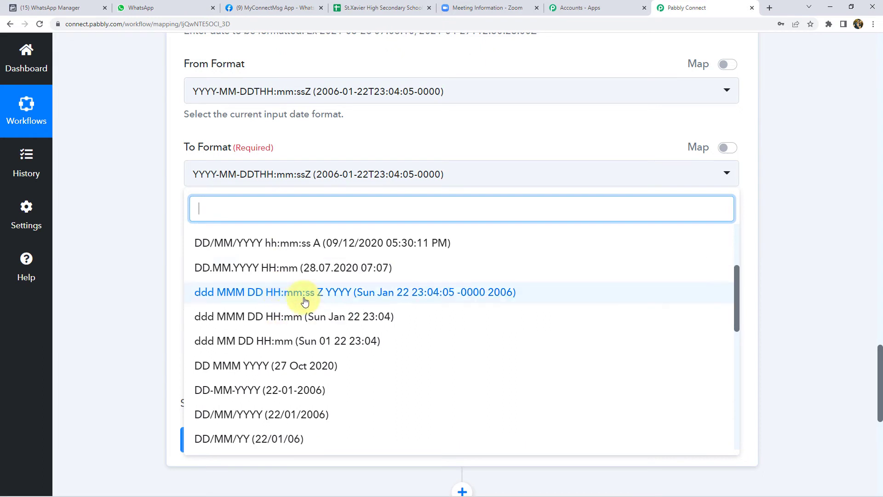
scroll(299, 294, down, 1)
scroll(306, 298, down, 1)
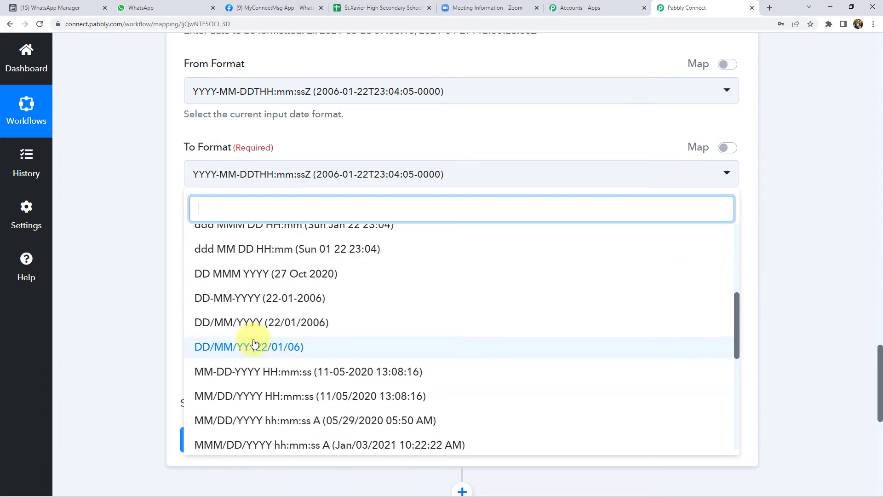
scroll(228, 330, up, 1)
scroll(228, 329, down, 1)
scroll(228, 330, down, 1)
scroll(228, 329, down, 1)
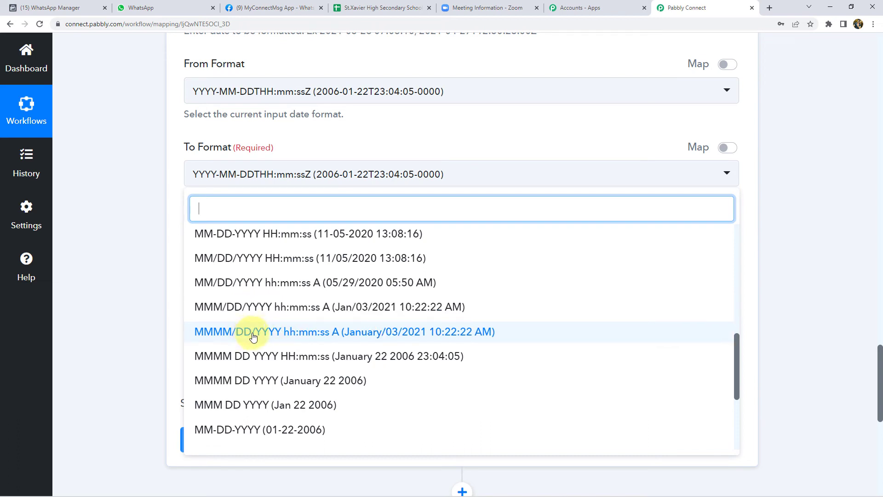
click(254, 313)
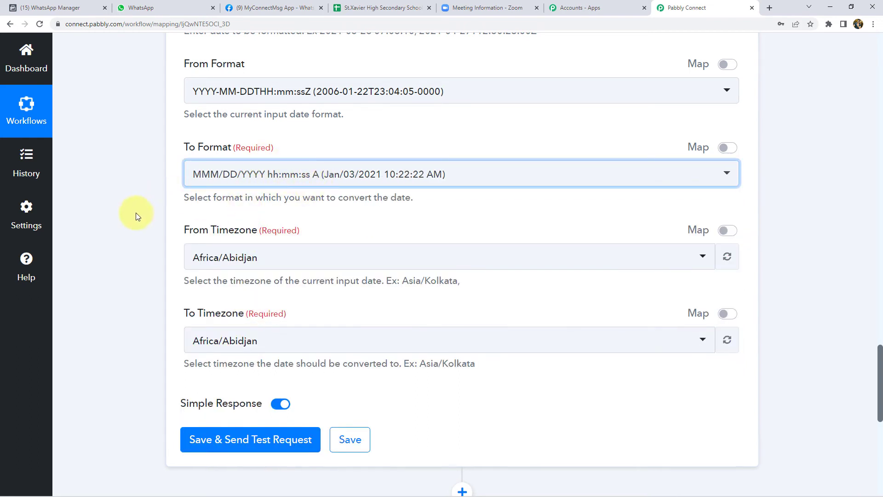
scroll(122, 227, down, 1)
Set the From Timezone to Asia/Kolkata and start searching 'asia/ko' for the To Timezone.
click(257, 212)
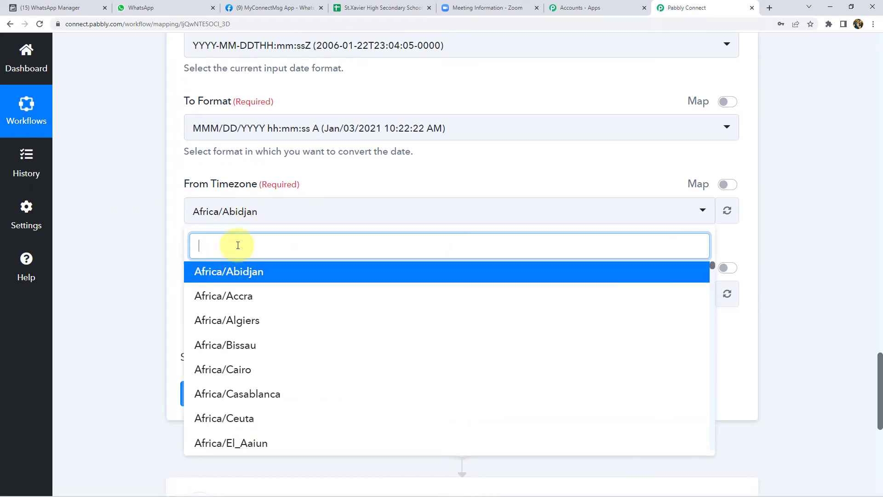
text(as)
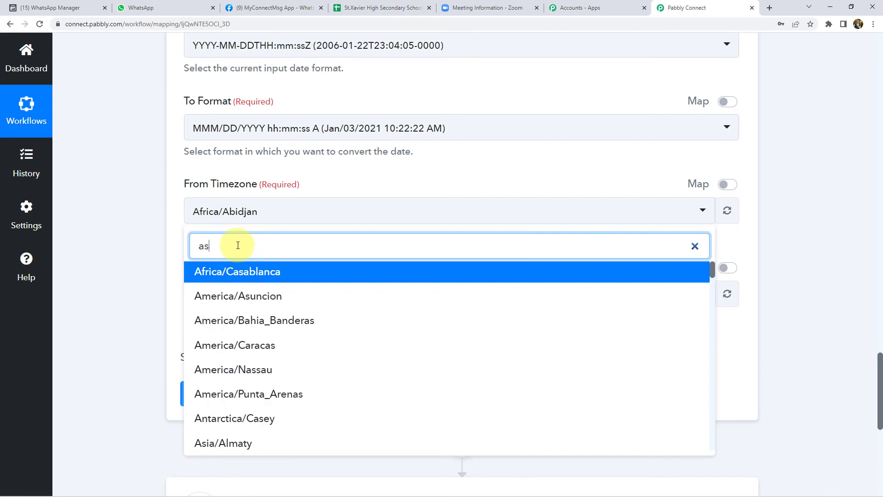
text(ia)
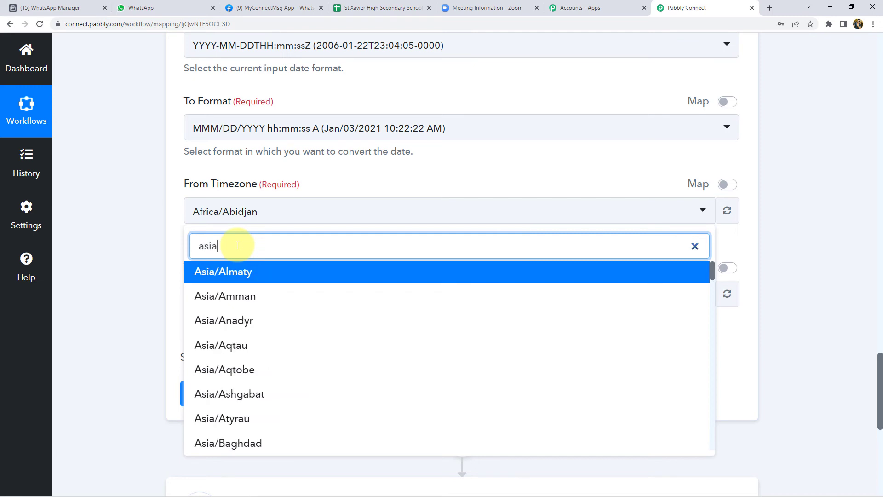
text(/kom)
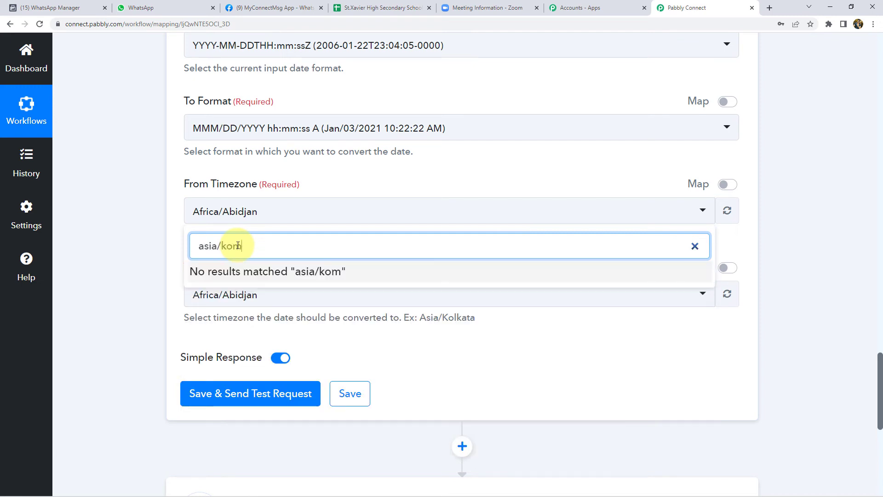
key(ctrl+a)
key(BackSpace)
text(mum)
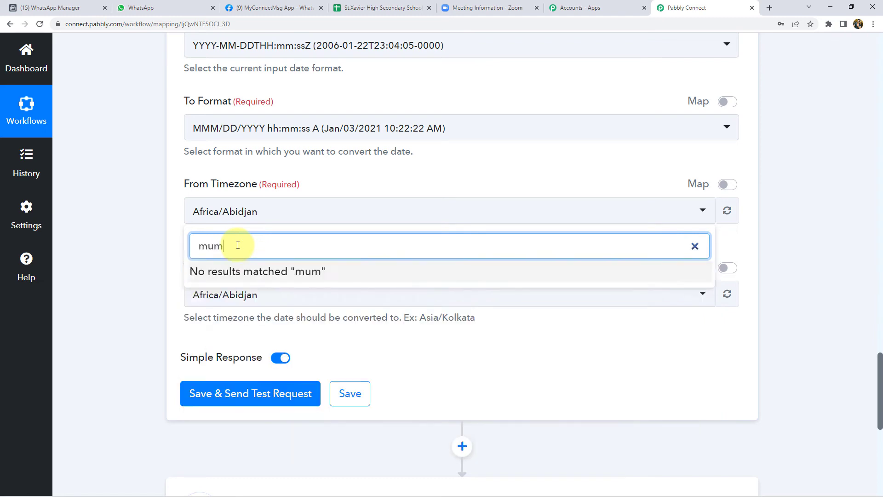
key(ctrl+a)
key(BackSpace)
text(si)
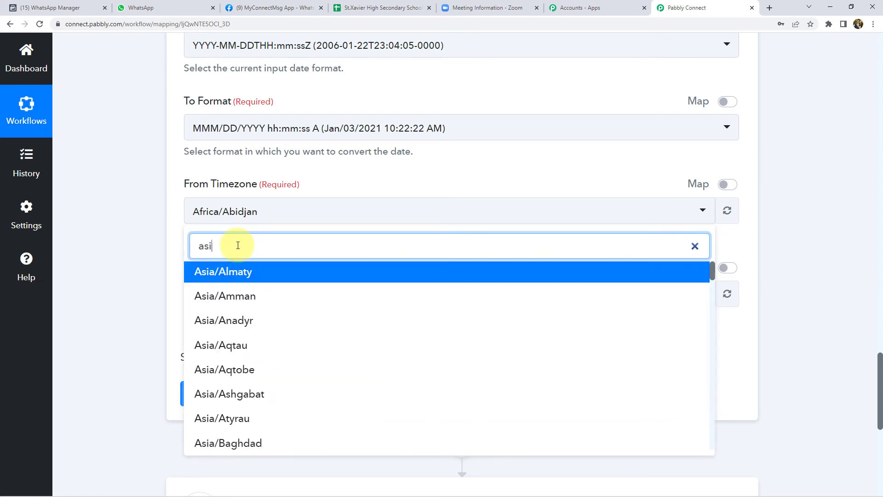
text(a/kol)
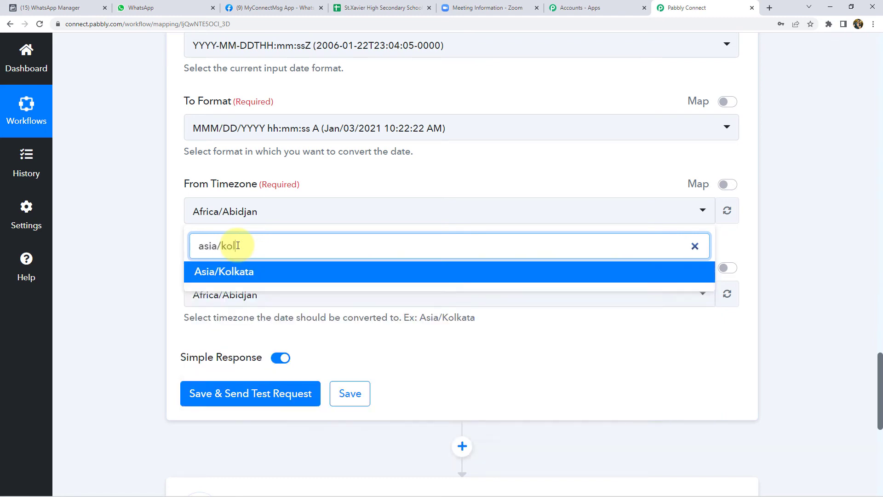
click(233, 276)
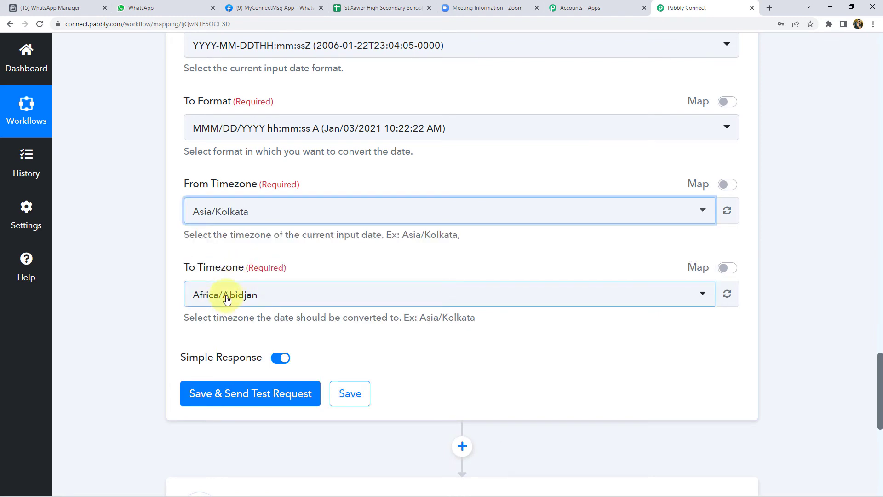
click(228, 287)
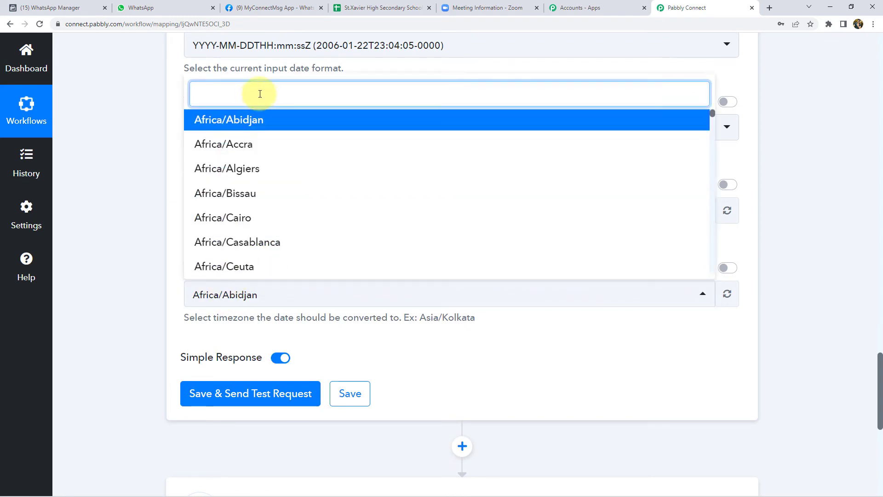
text(asi)
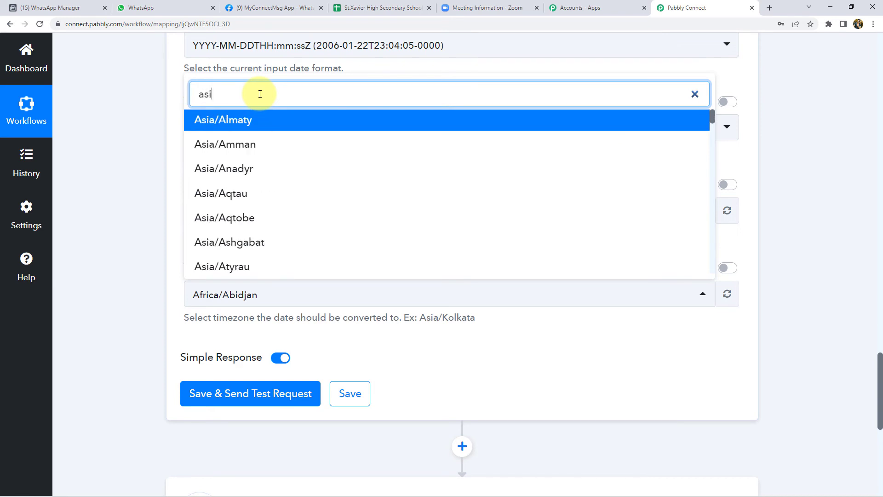
text(a/k)
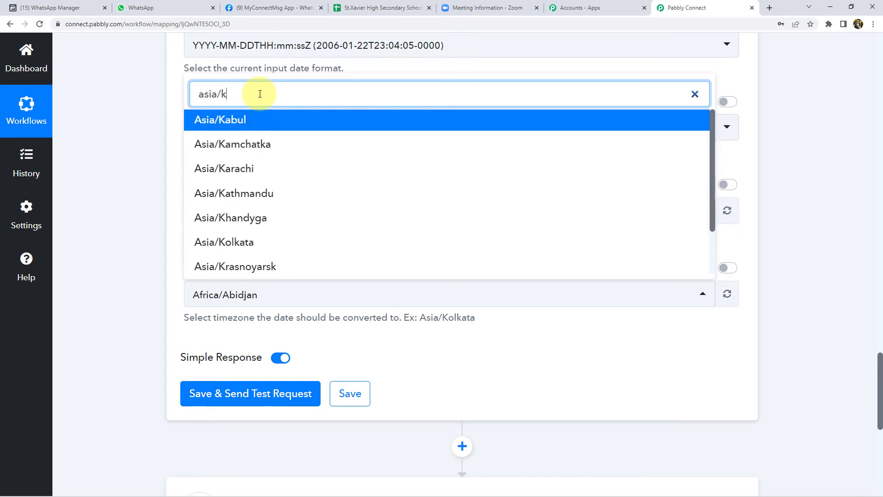
text(o)
Set the date formatter's target timezone to Asia/Kolkata and rerun its test.
click(229, 262)
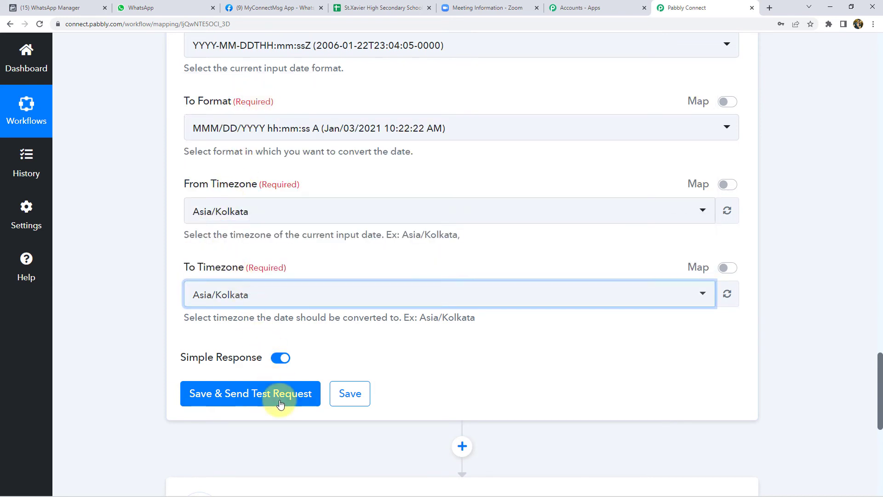
click(267, 392)
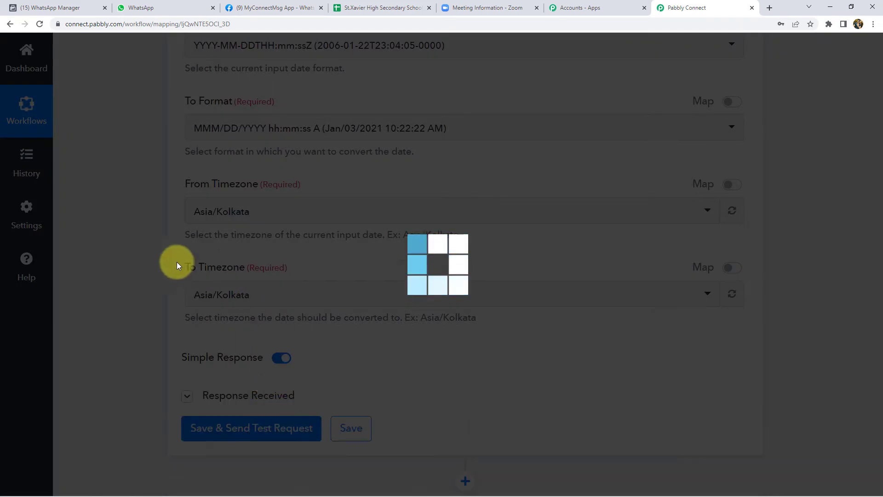
scroll(137, 259, down, 4)
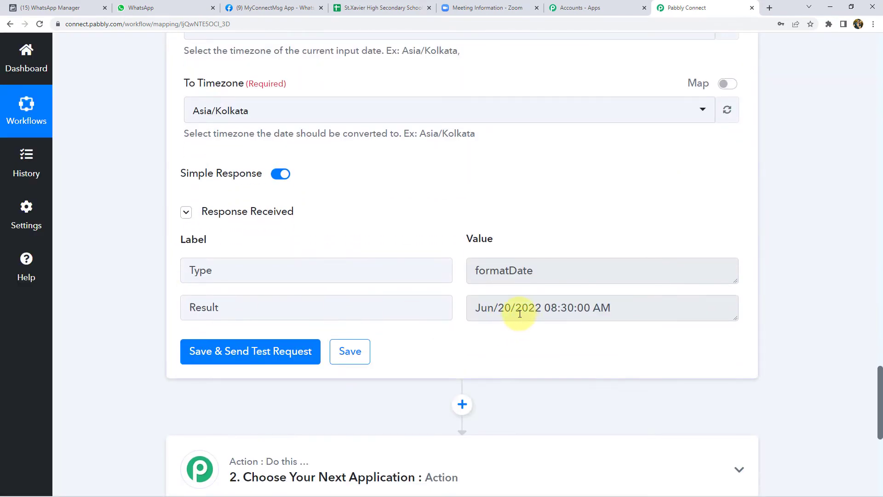
Compare the Jun/20/2022 08:30:00 AM result with the Zoom meeting's 02:00 PM time.
click(500, 311)
drag(479, 307, 593, 307)
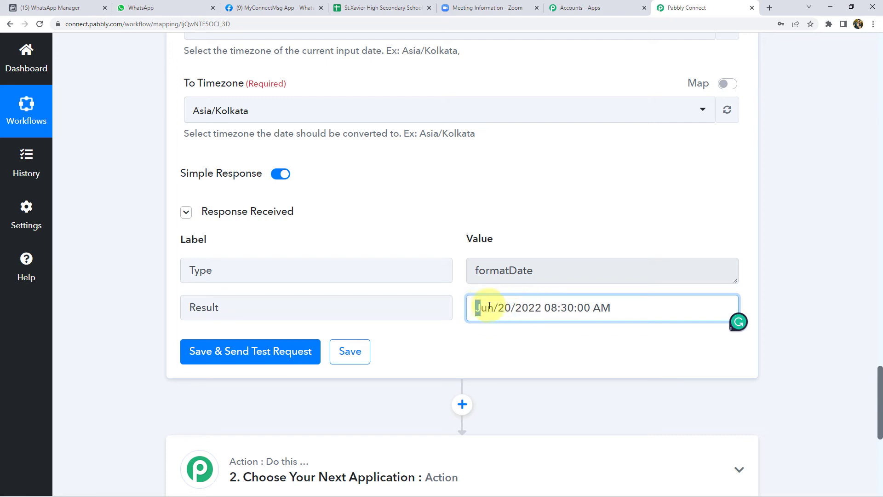
click(602, 308)
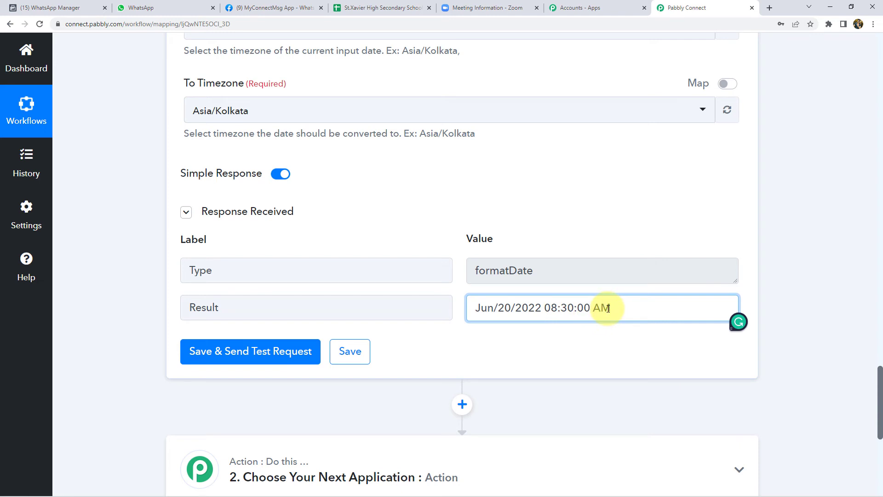
click(486, 8)
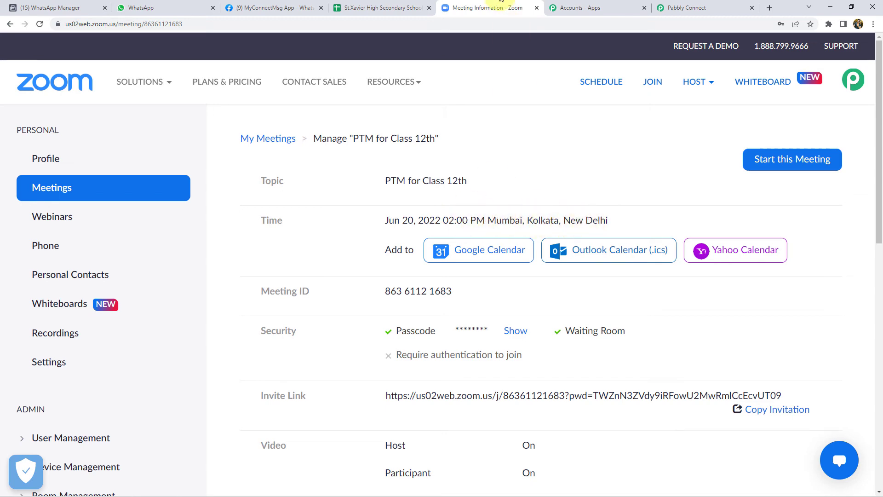
Change the formatter's From Timezone to Etc/UTC by searching 'ETC/ut'.
click(686, 8)
scroll(299, 193, up, 3)
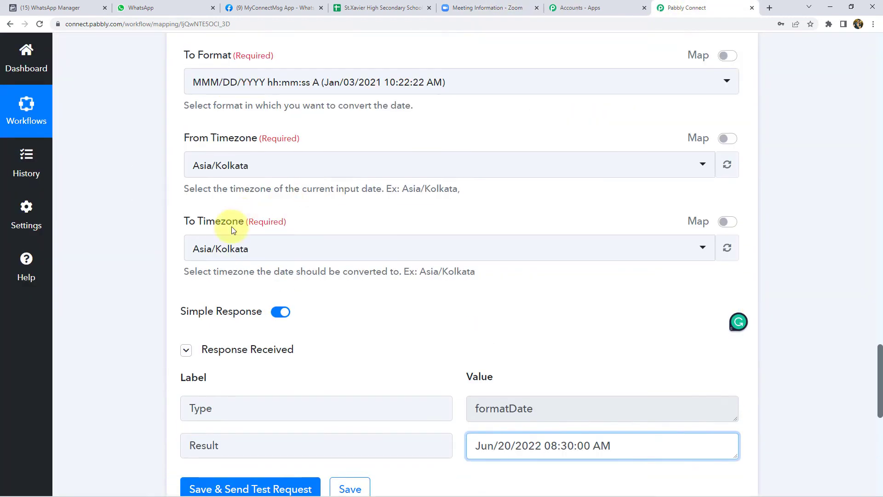
click(247, 165)
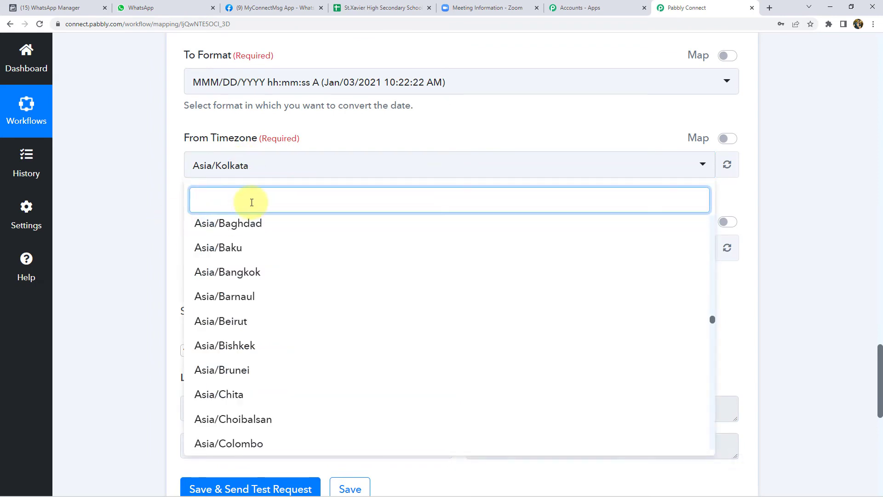
key(Escape)
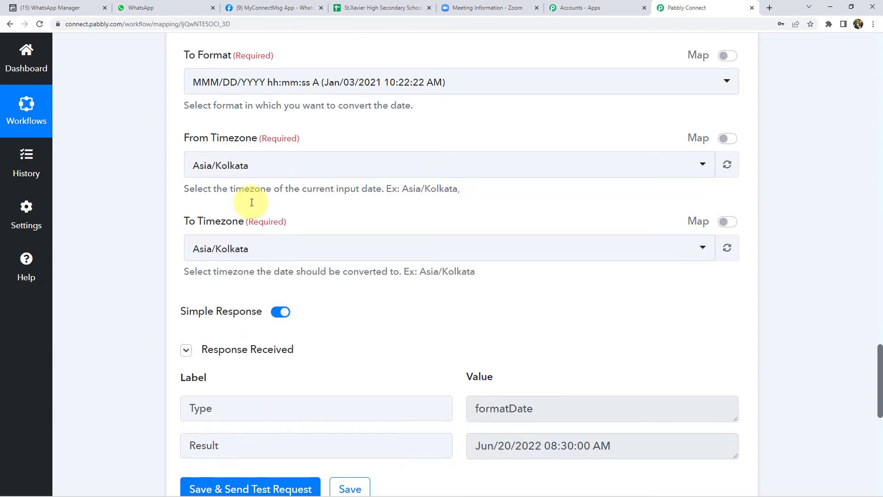
click(223, 167)
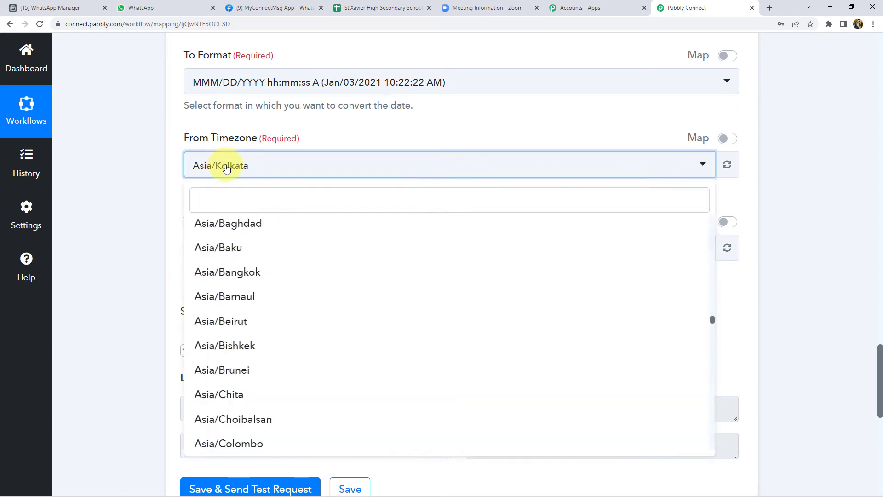
click(220, 205)
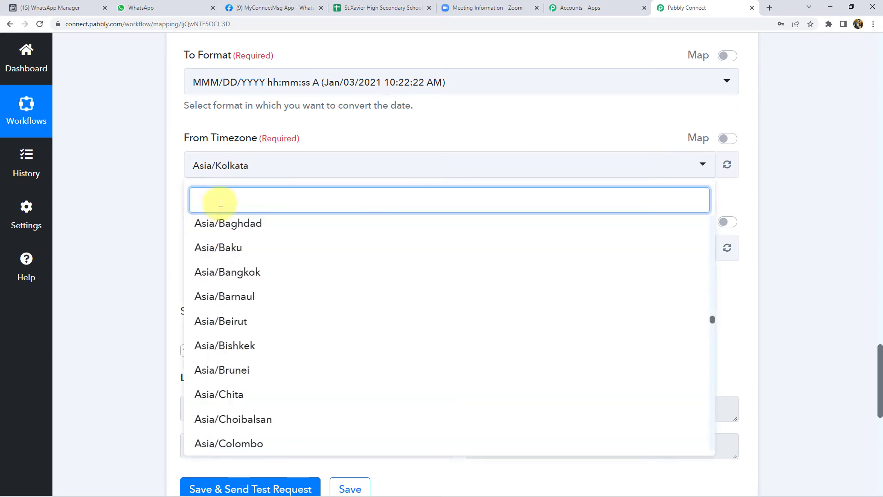
text(E)
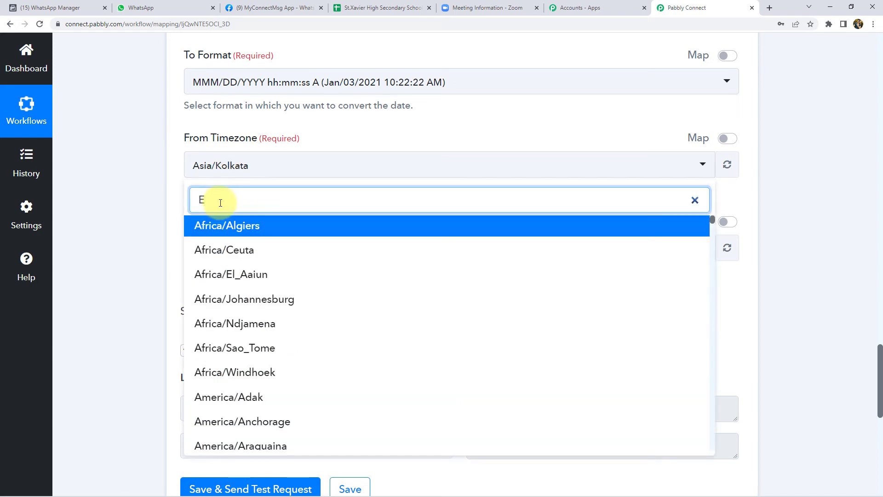
text(TC/)
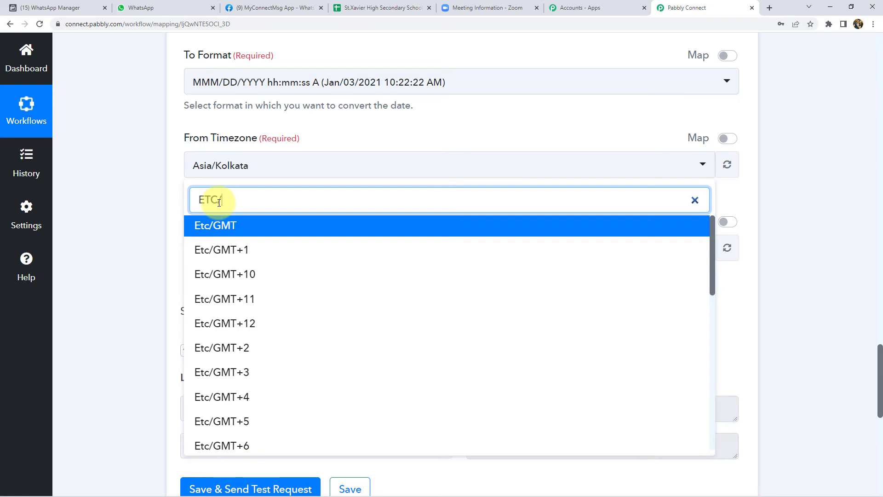
text(ut)
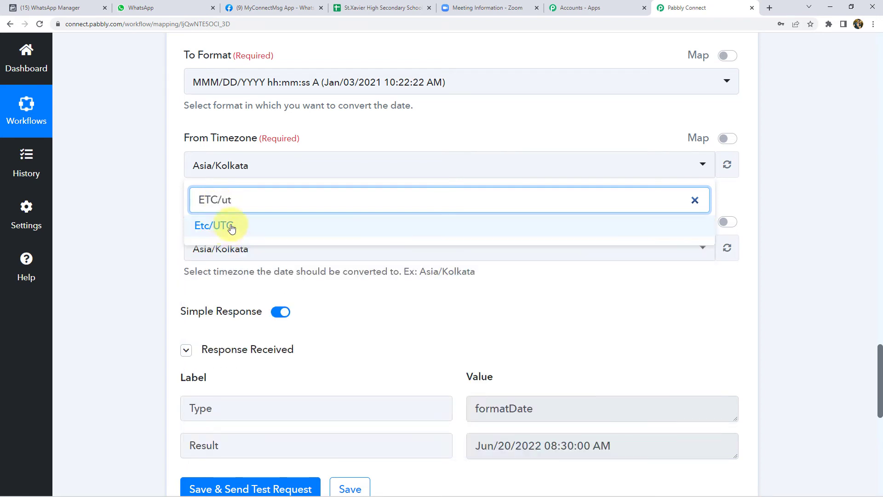
click(230, 225)
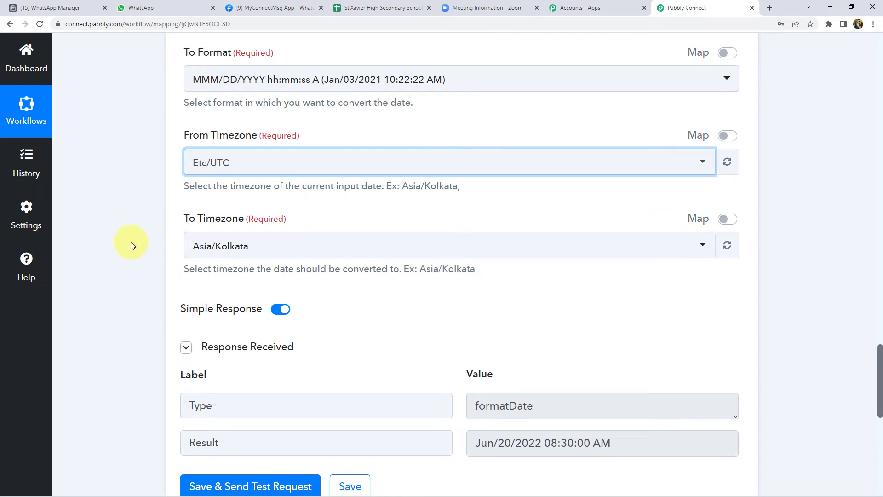
Save and retest the formatter, confirming the result reads Jun/20/2022 02:00:00 PM.
scroll(184, 322, down, 2)
click(258, 402)
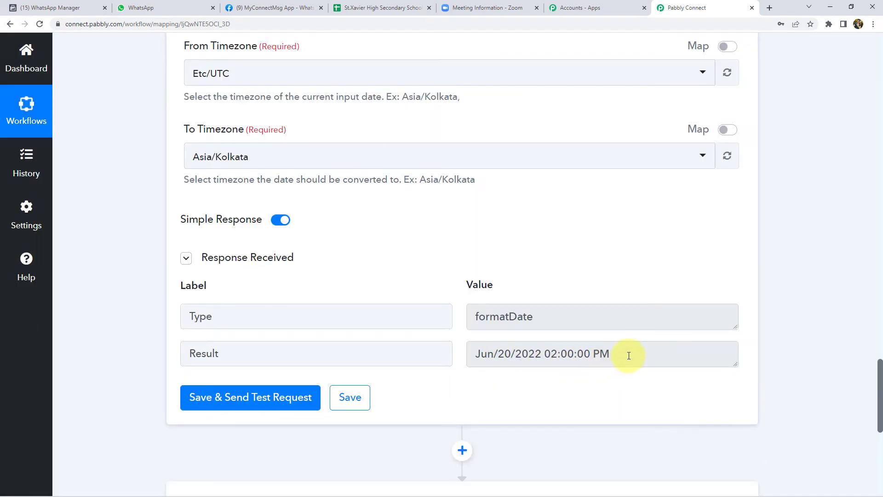
drag(627, 354, 474, 355)
click(568, 354)
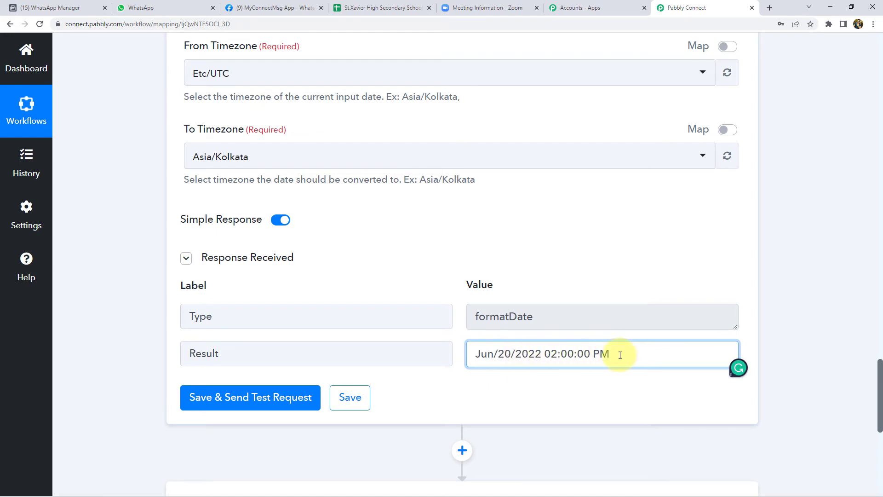
drag(619, 355, 500, 354)
click(517, 354)
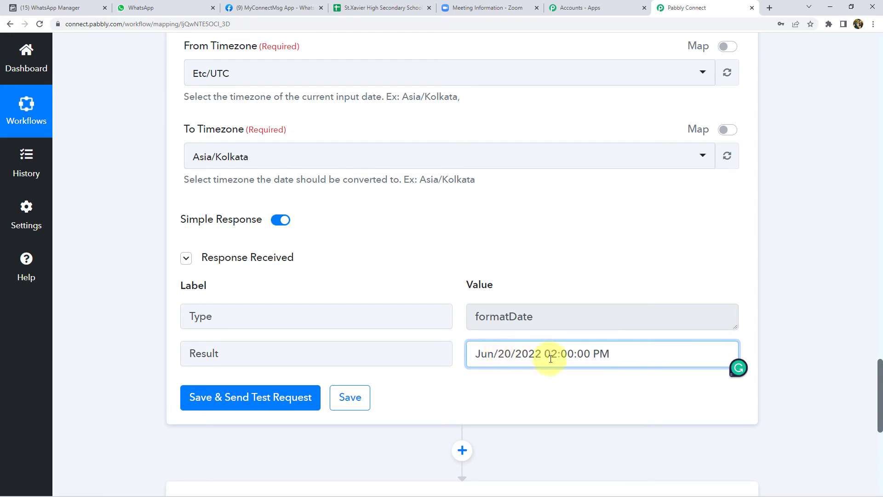
drag(611, 354, 599, 354)
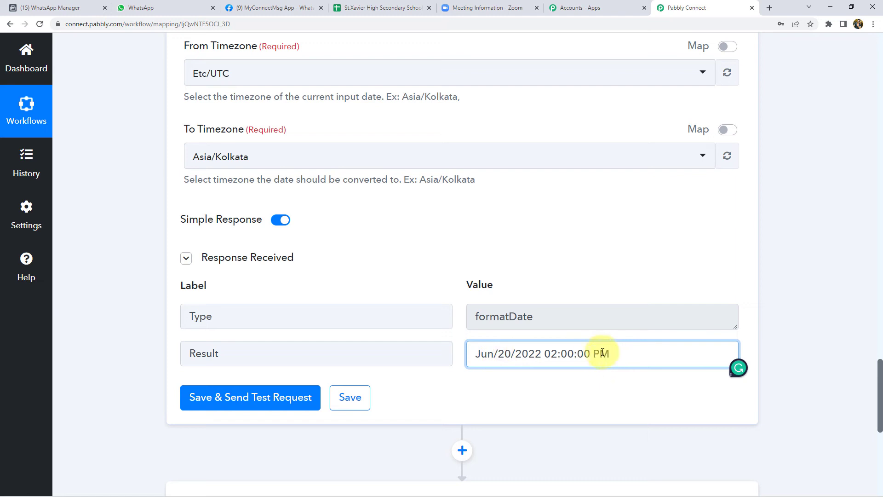
click(546, 394)
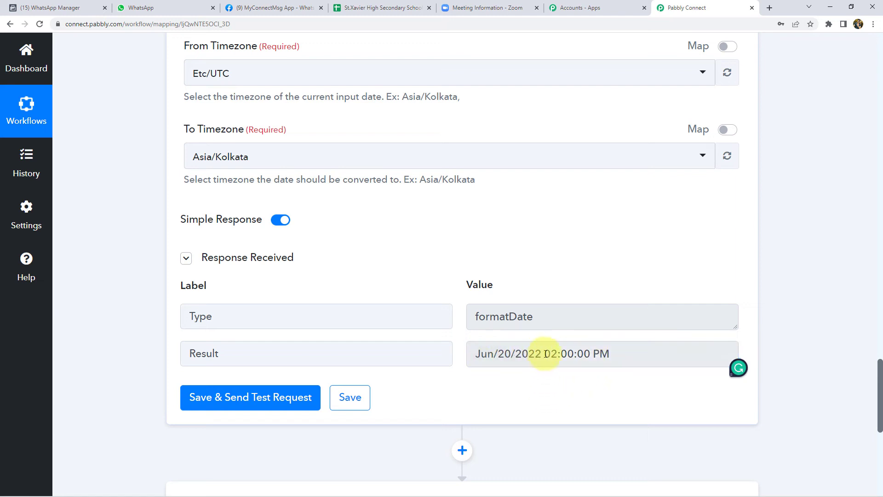
scroll(439, 358, down, 5)
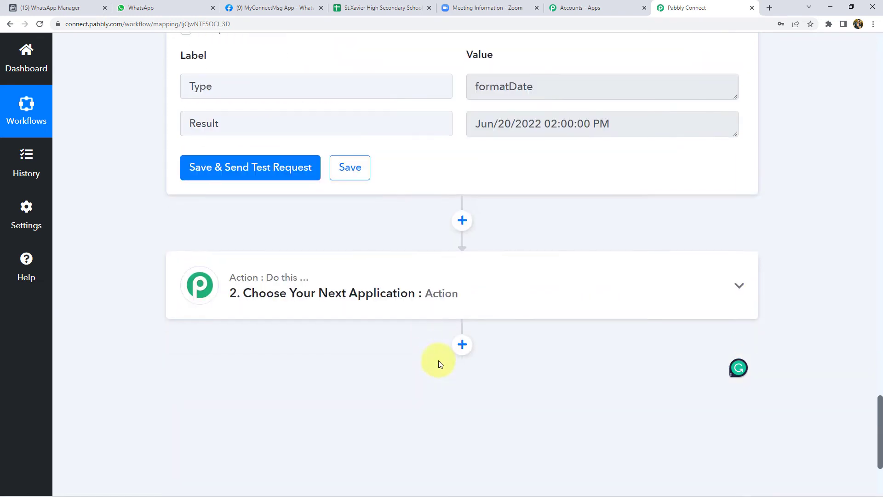
Add a Text Formatter step with the Split Text event after the date formatter.
click(463, 220)
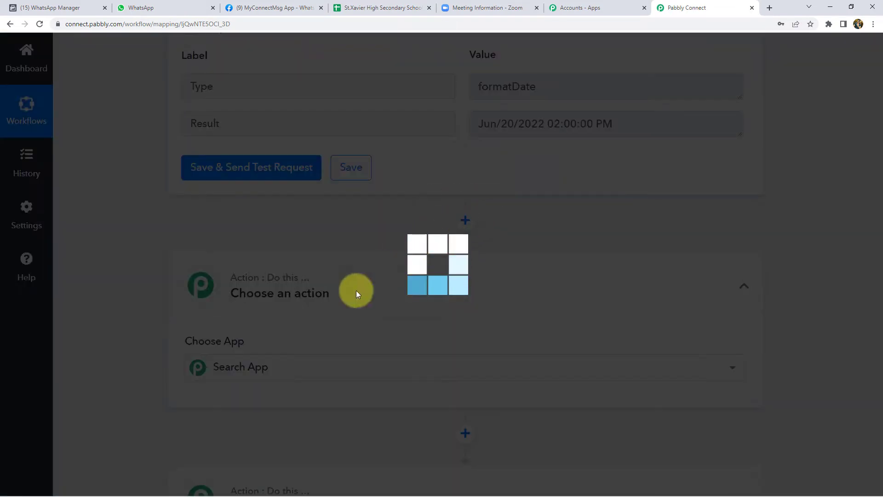
click(270, 367)
text(ex)
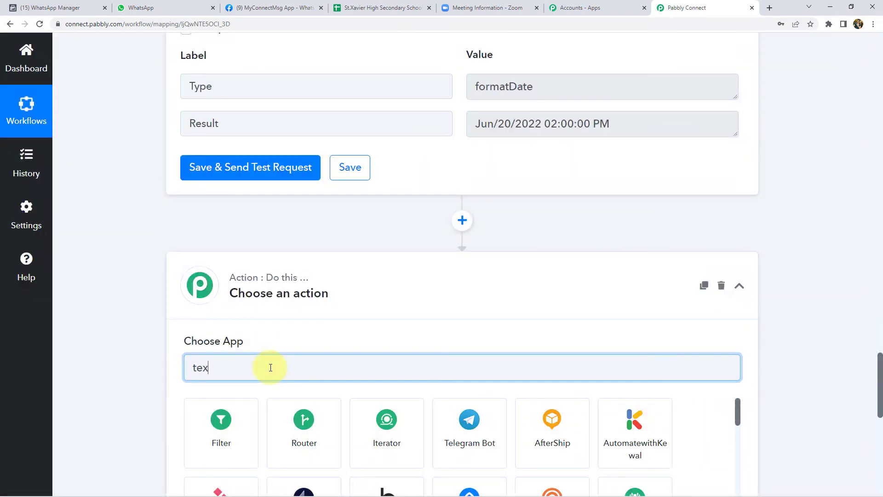
text(t)
click(291, 440)
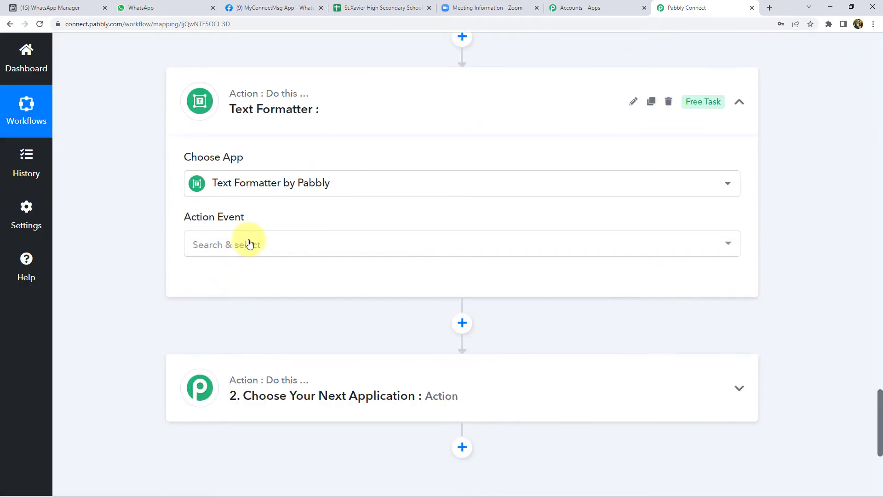
click(248, 244)
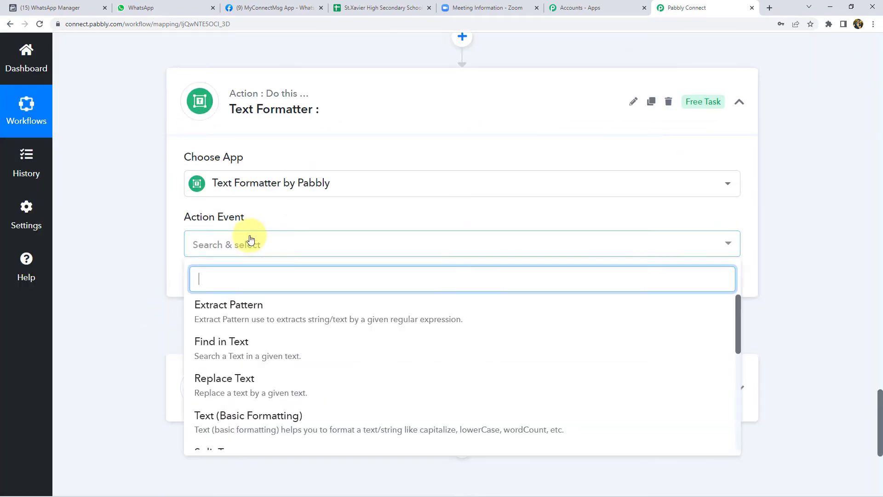
scroll(262, 354, down, 2)
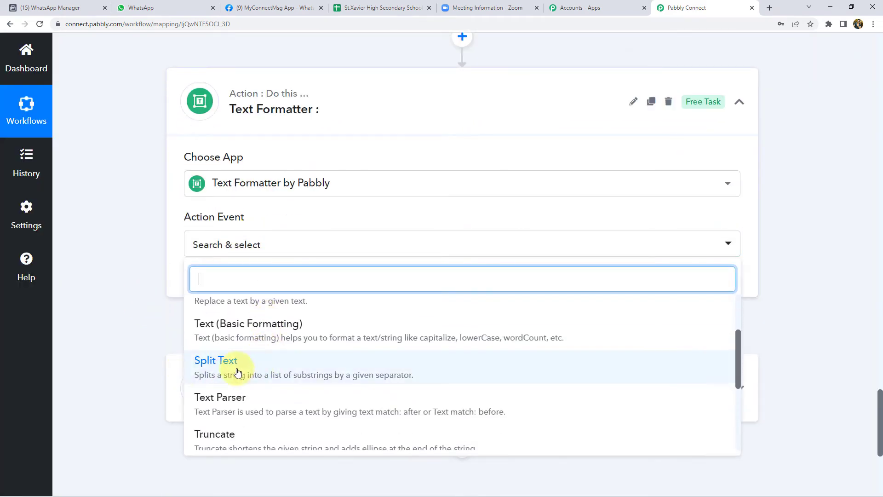
click(256, 373)
click(217, 287)
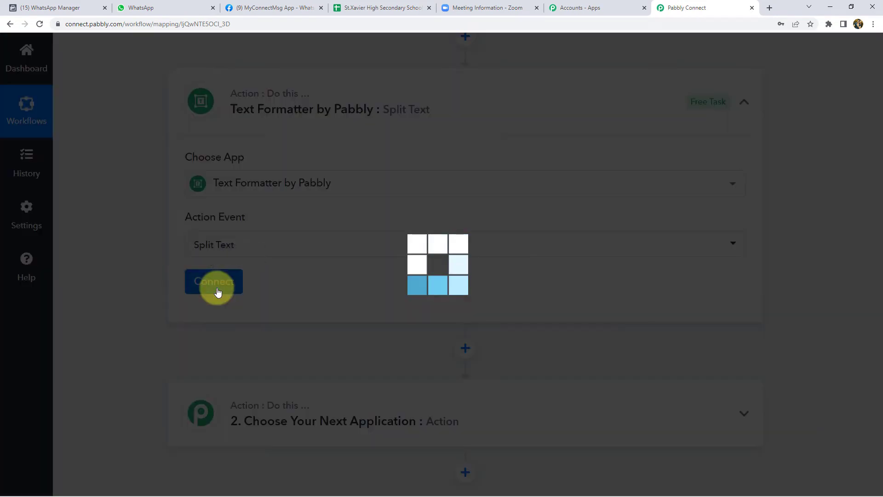
Map the date formatter's Result into the Text to Split field.
scroll(188, 291, down, 2)
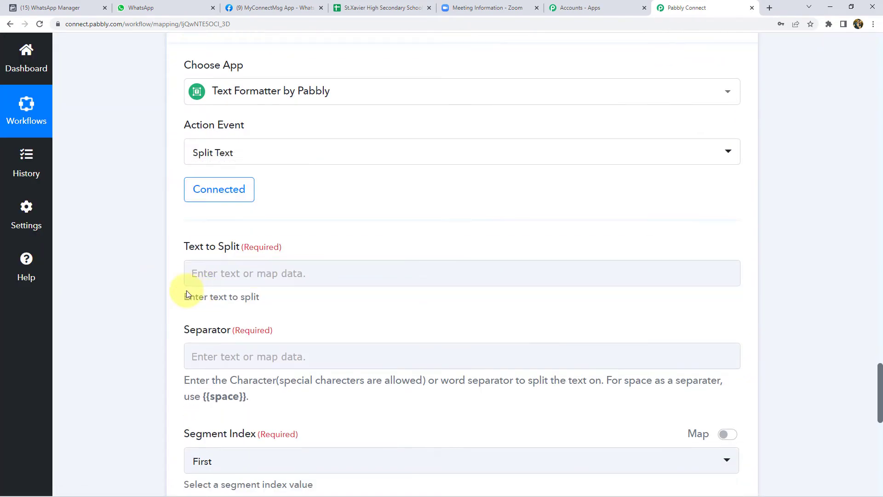
click(230, 272)
click(263, 453)
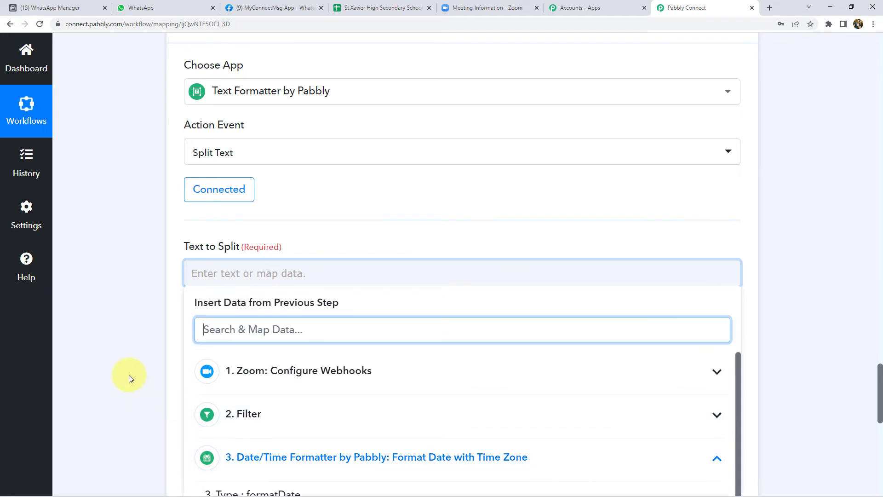
scroll(129, 374, down, 2)
click(313, 431)
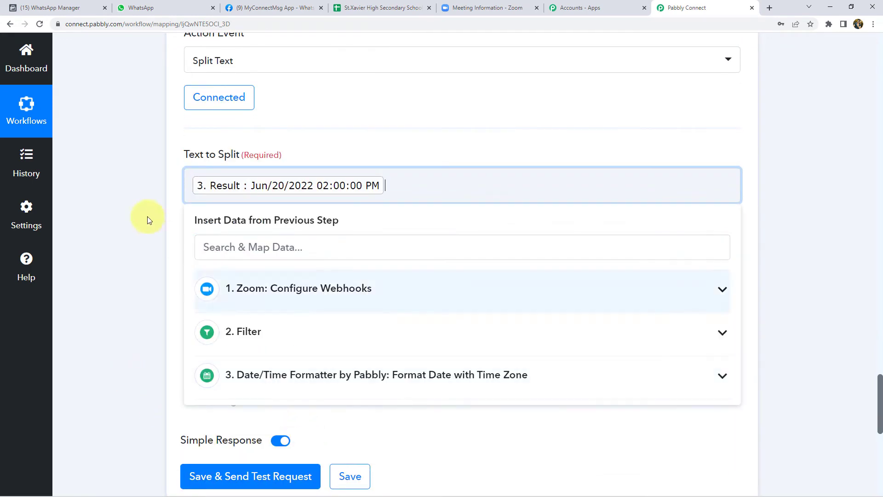
click(134, 215)
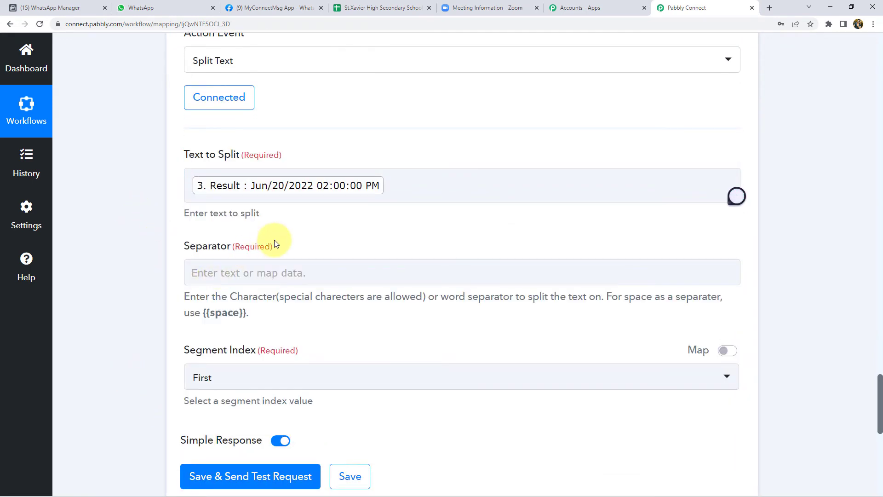
Set the separator to {{space}} and Segment Index to All, then save and test.
click(309, 188)
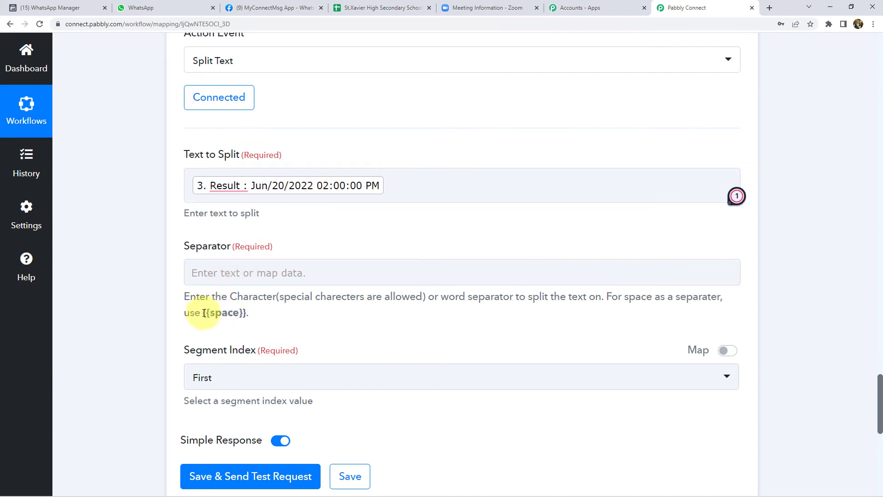
drag(203, 313, 251, 313)
right_click(245, 313)
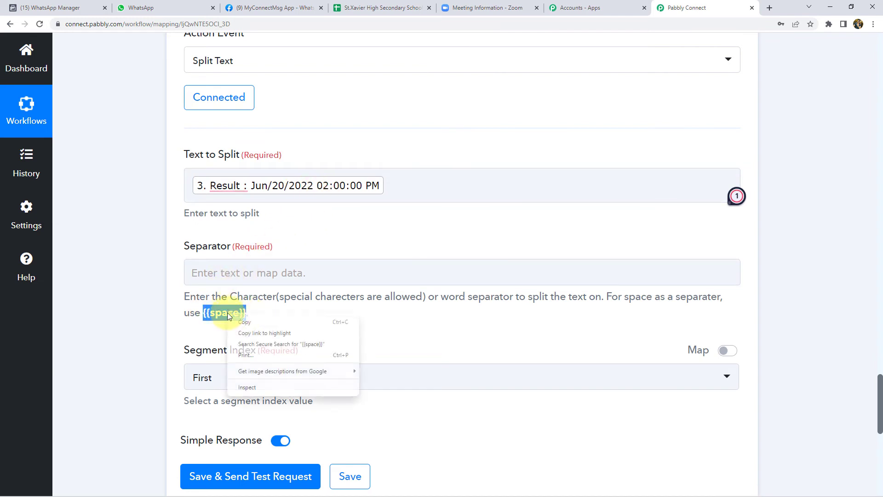
click(243, 321)
click(243, 271)
key(ctrl+v)
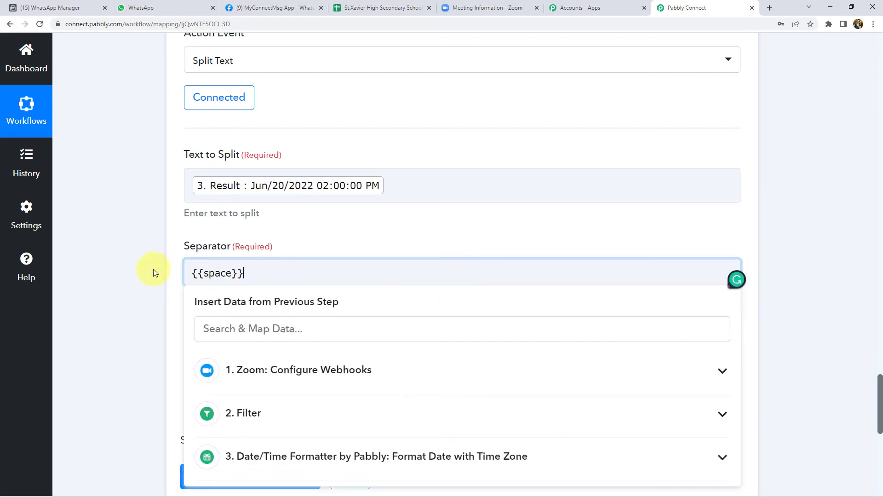
click(222, 375)
click(220, 354)
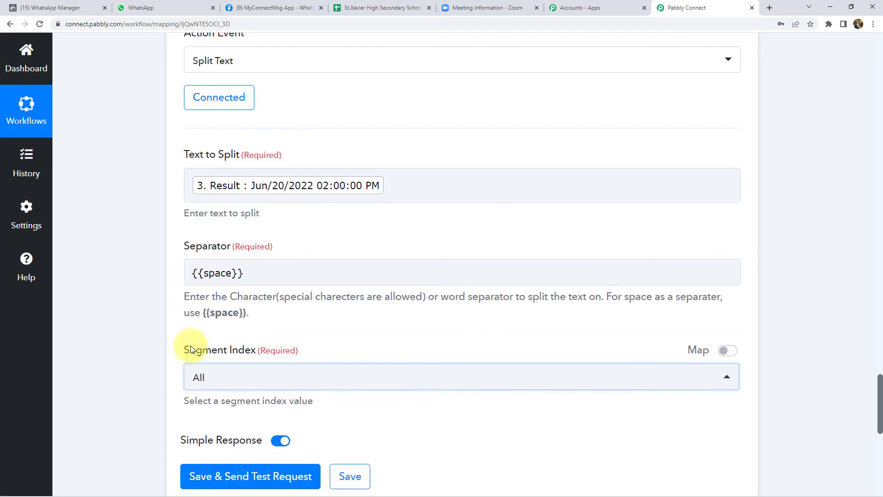
scroll(154, 329, down, 4)
click(236, 300)
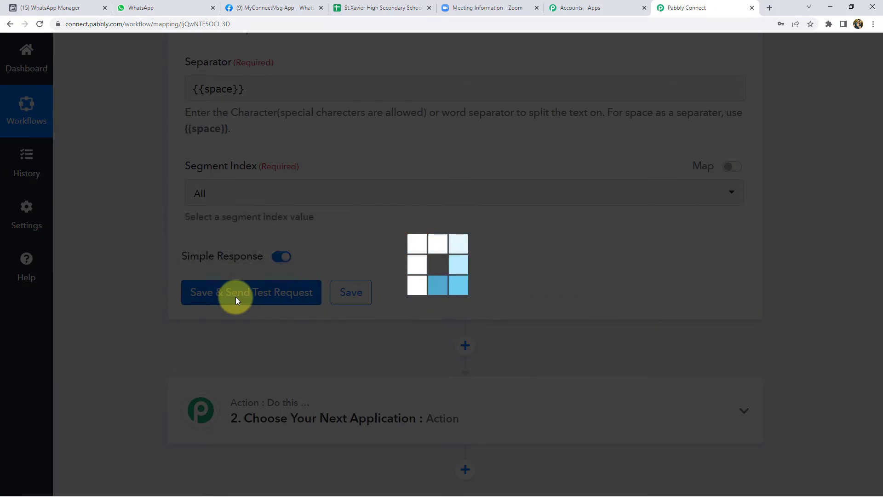
scroll(506, 267, down, 2)
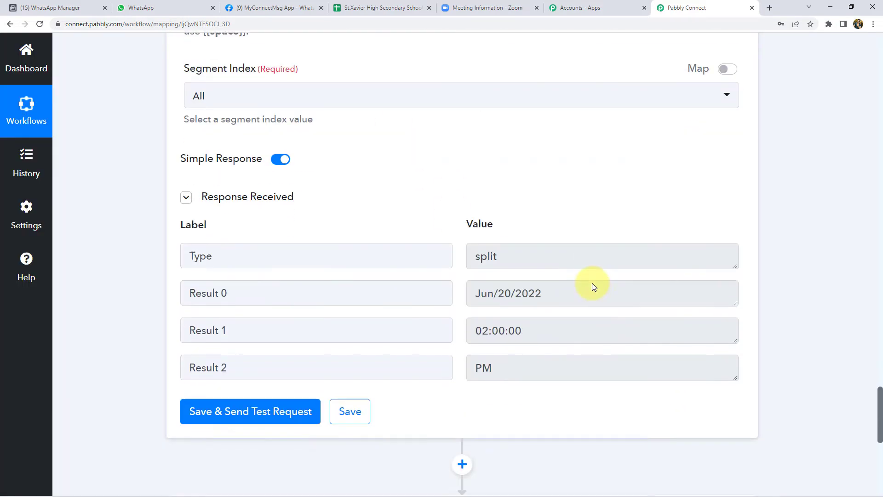
scroll(591, 285, down, 2)
double_click(490, 282)
click(495, 283)
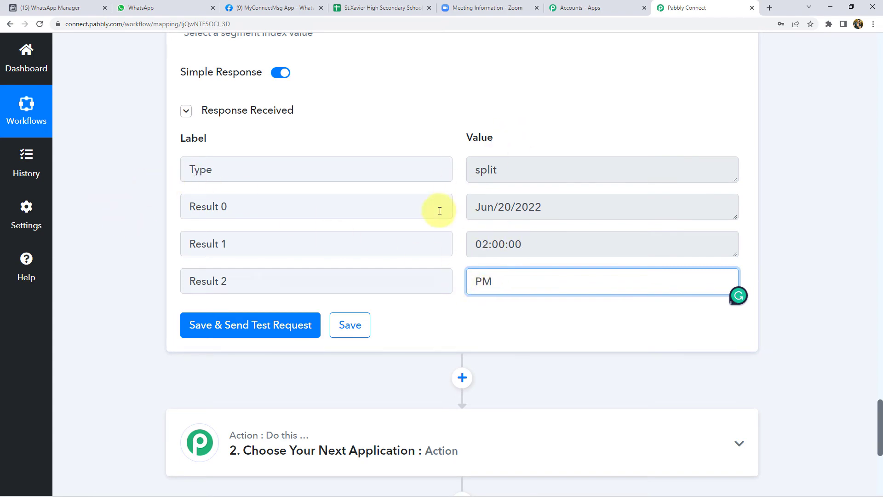
scroll(438, 208, up, 8)
scroll(438, 211, down, 4)
scroll(440, 215, down, 3)
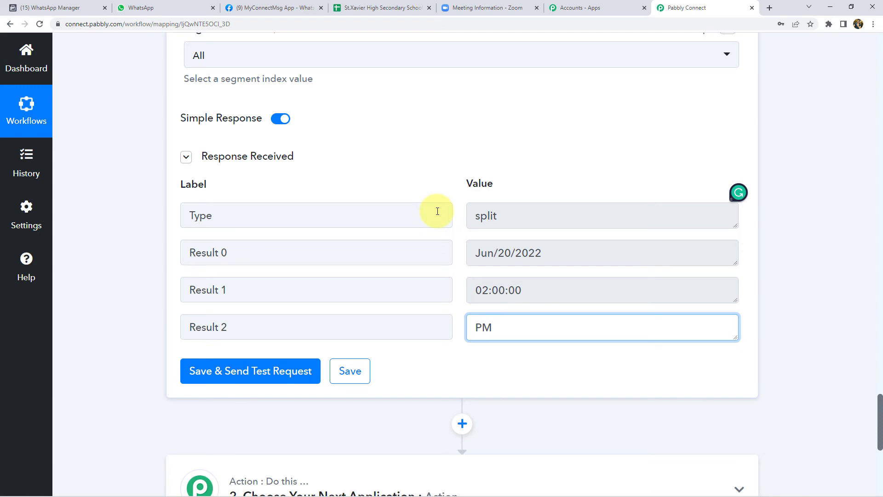
triple_click(478, 253)
key(Tab)
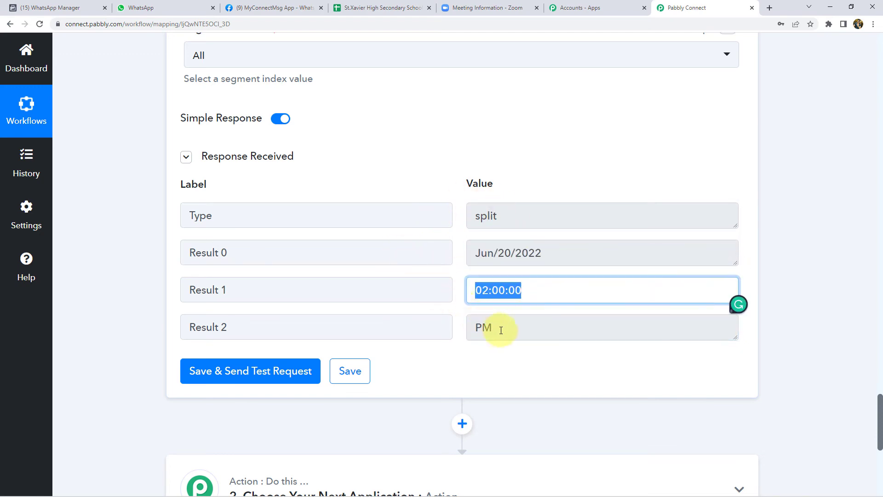
key(Tab)
scroll(519, 134, up, 4)
scroll(583, 156, up, 10)
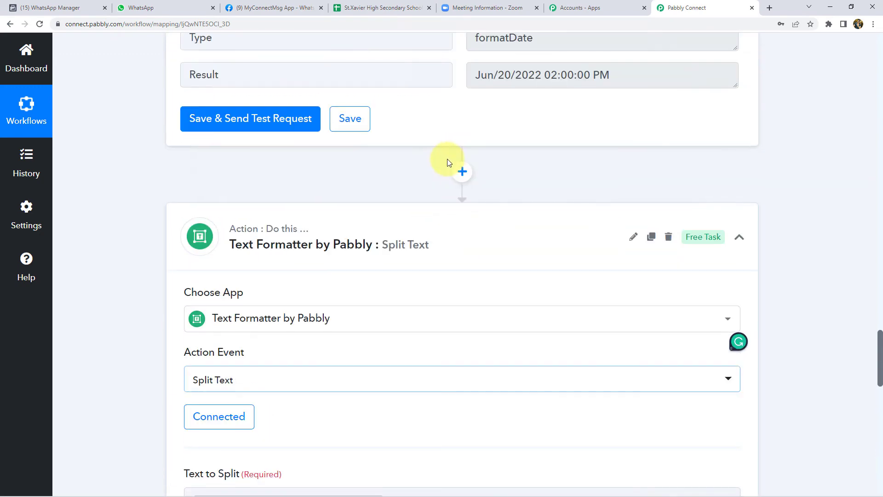
scroll(450, 164, up, 5)
scroll(467, 227, up, 5)
scroll(515, 237, up, 5)
scroll(516, 237, up, 5)
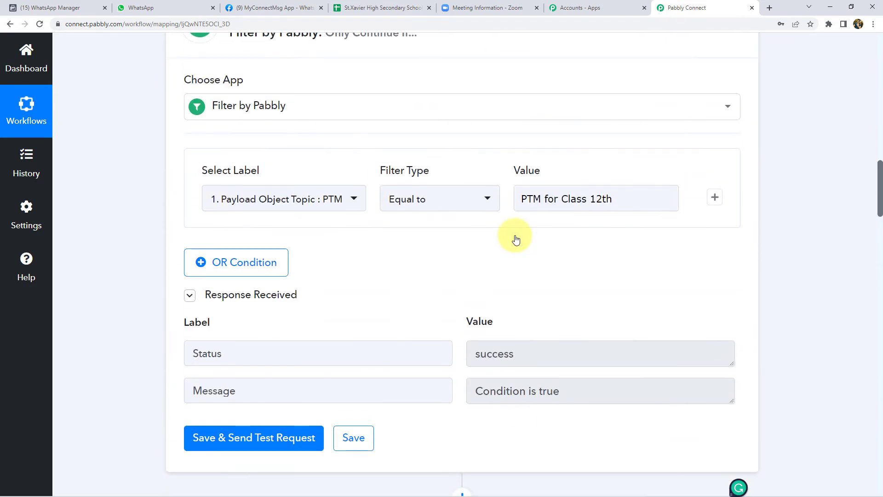
scroll(516, 239, up, 5)
scroll(515, 238, up, 5)
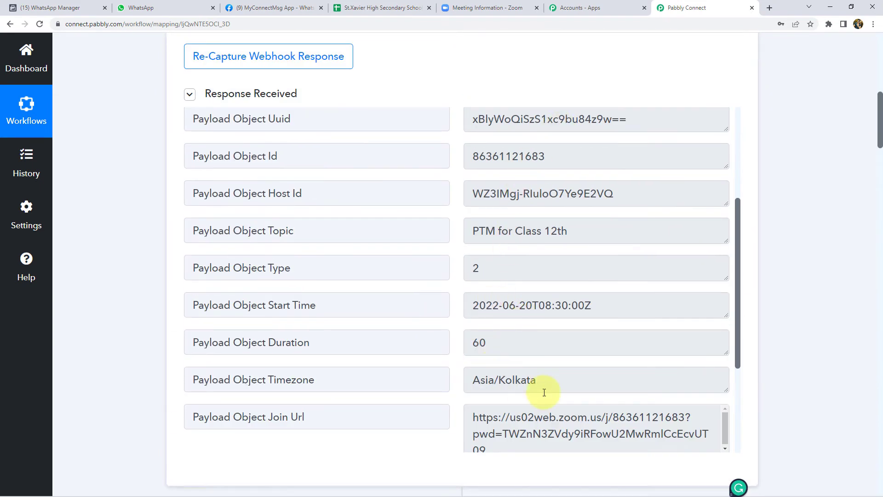
scroll(516, 408, down, 2)
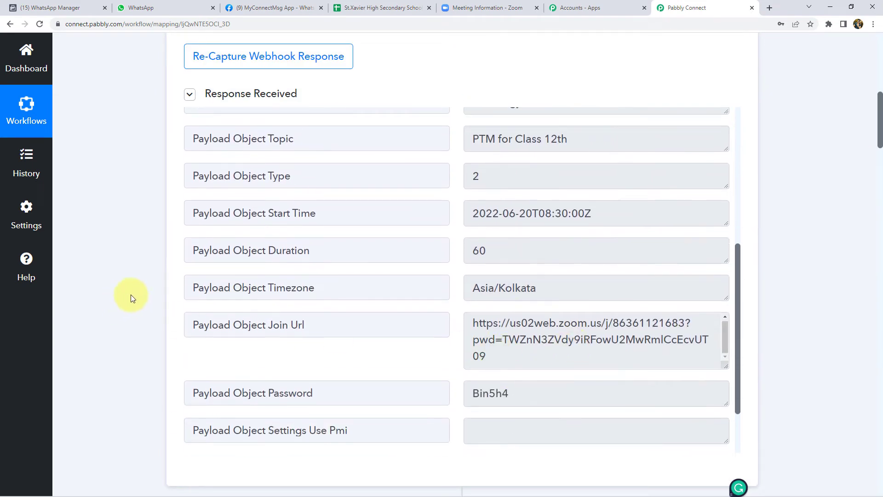
scroll(151, 282, down, 7)
scroll(151, 280, down, 5)
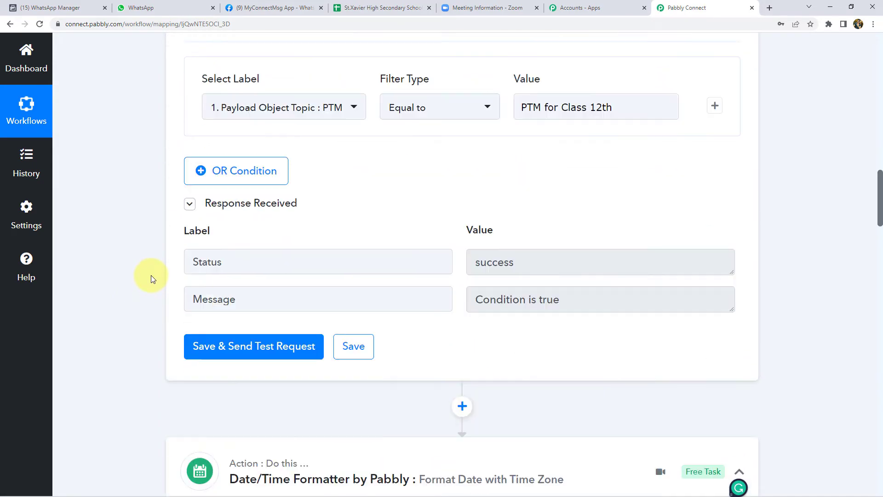
scroll(151, 275, down, 7)
scroll(151, 275, down, 6)
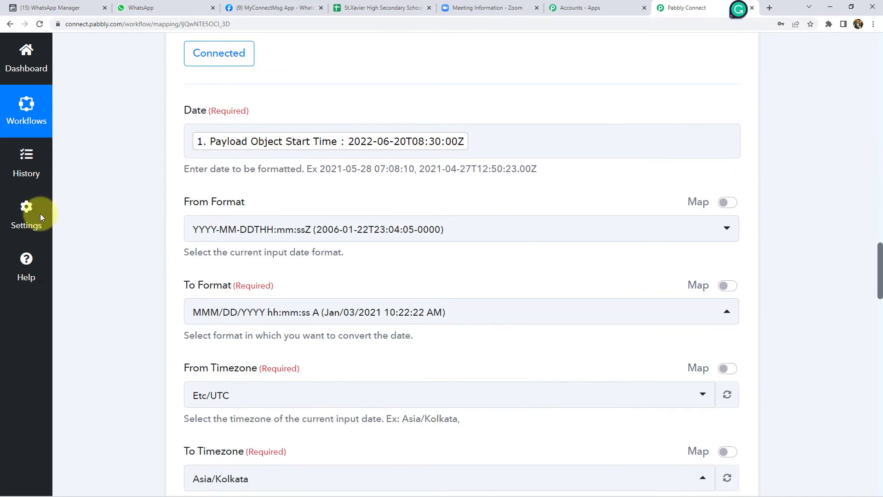
scroll(137, 197, down, 5)
scroll(137, 194, down, 3)
scroll(138, 194, down, 5)
scroll(137, 193, down, 2)
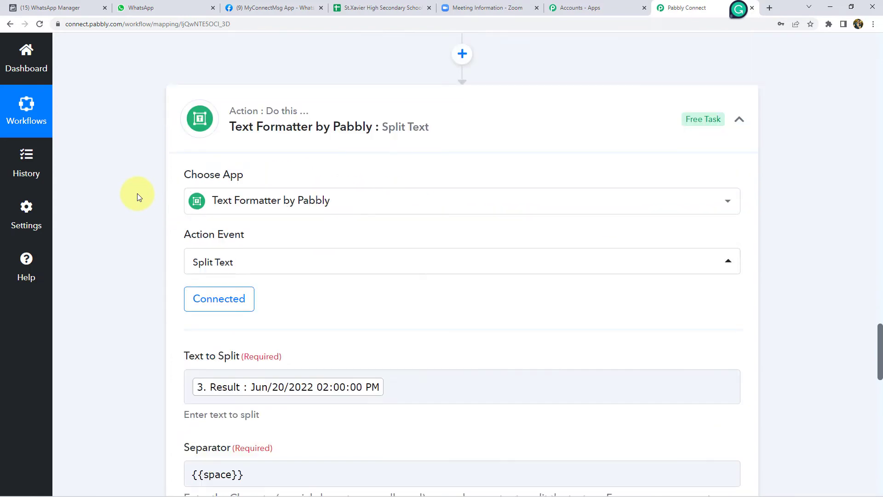
scroll(138, 193, down, 8)
scroll(137, 192, down, 4)
scroll(137, 193, down, 4)
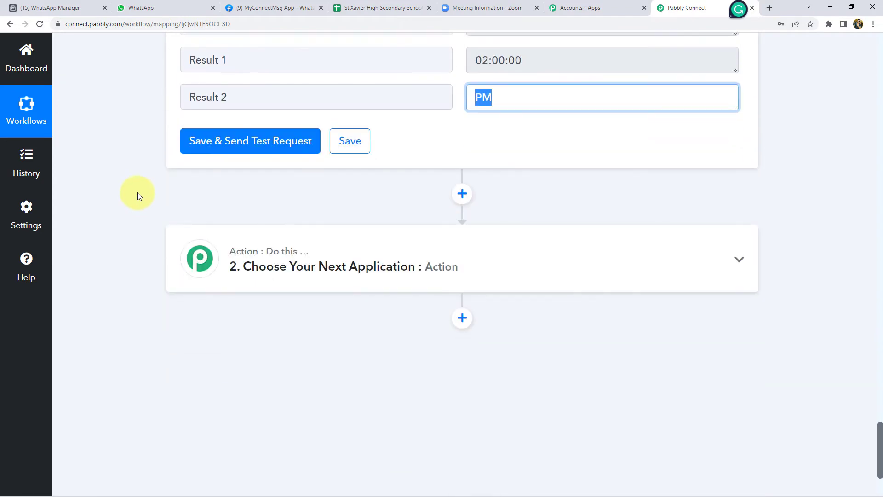
click(350, 8)
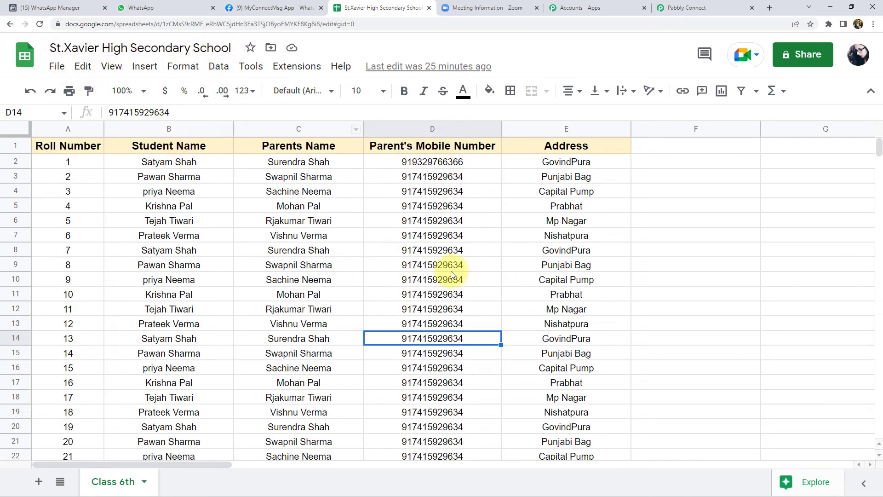
click(686, 8)
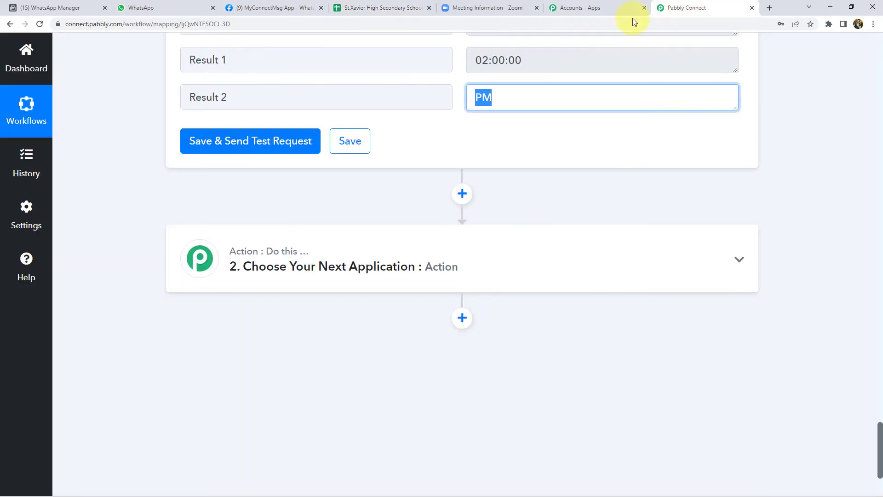
Add a Google Sheets step with the Get Row(s) event below Split Text and begin connecting it.
click(465, 193)
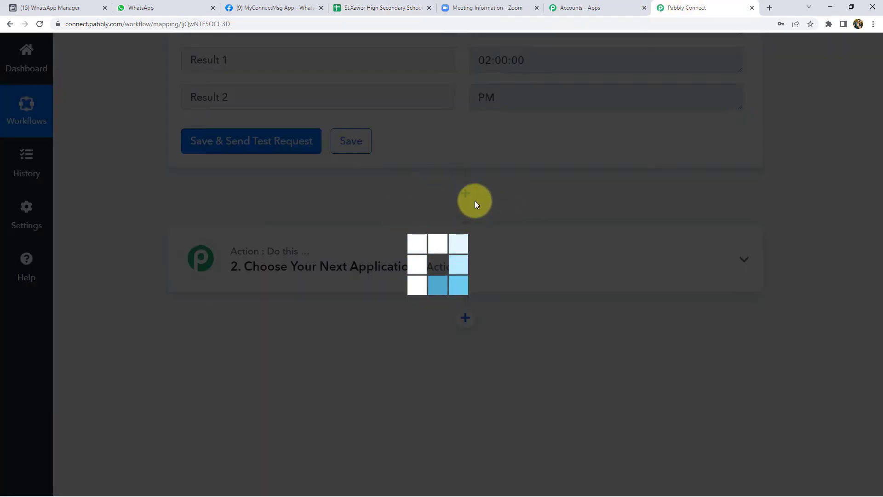
click(258, 340)
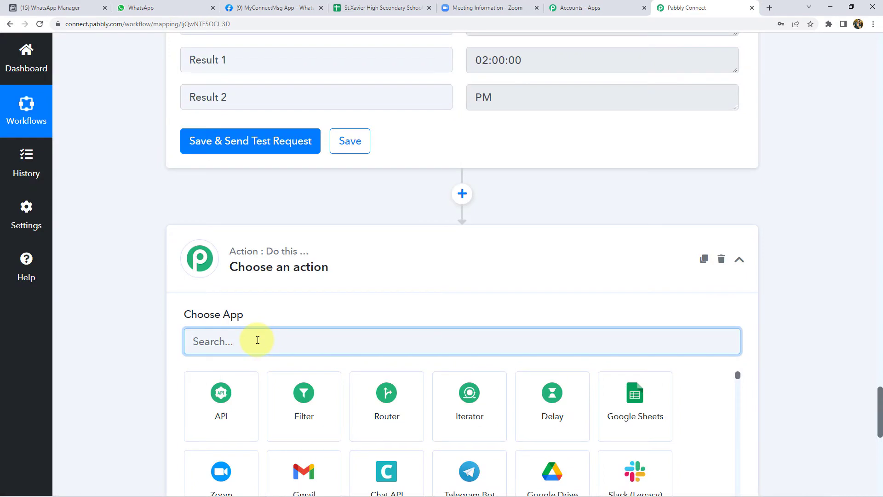
text(googl)
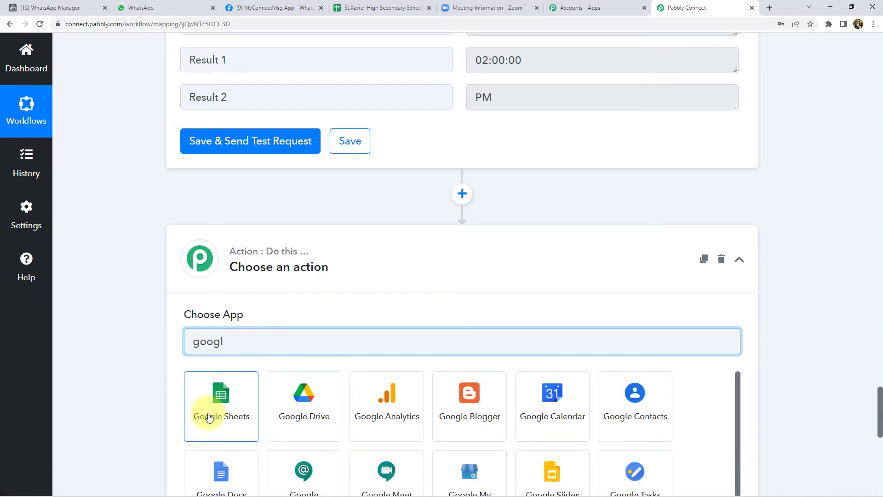
click(209, 411)
scroll(168, 332, down, 2)
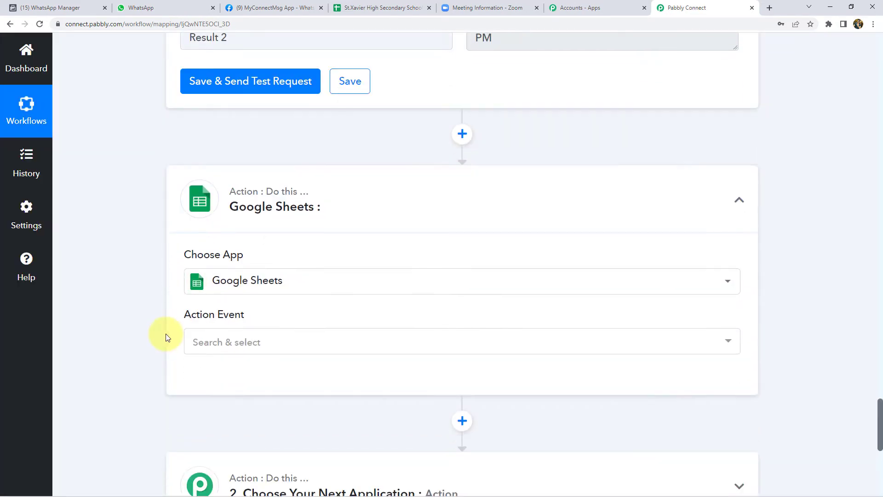
click(250, 313)
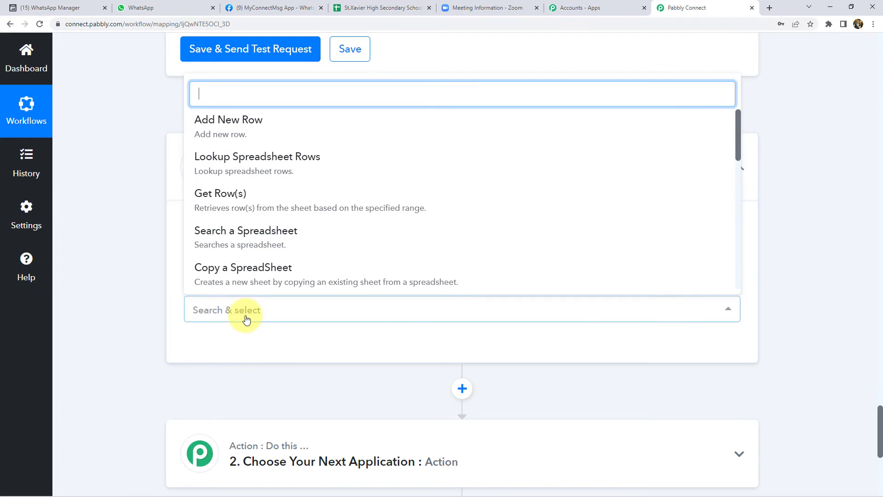
click(221, 198)
click(224, 348)
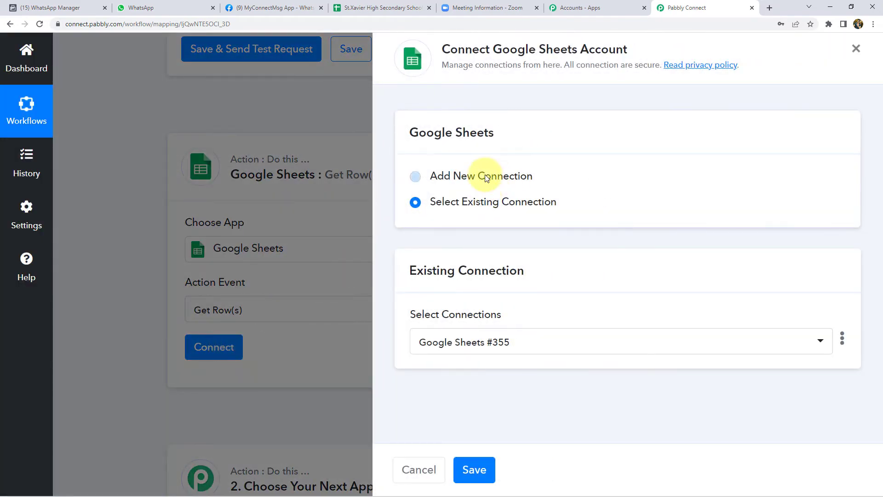
Create a new Google Sheets connection authorized with the chosen Google account.
click(481, 176)
click(473, 323)
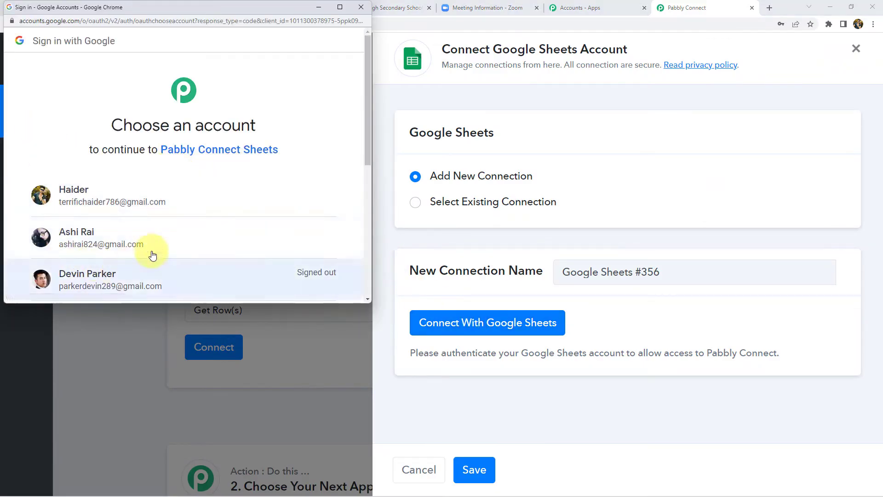
click(174, 239)
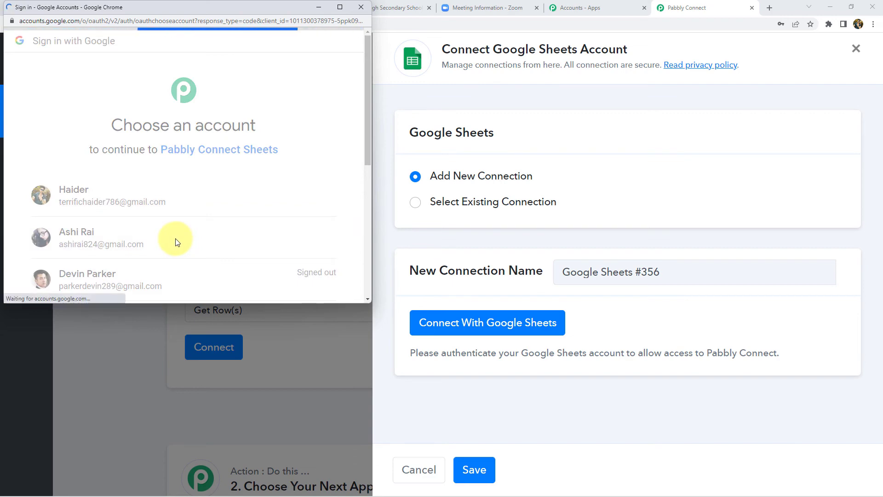
scroll(304, 269, down, 3)
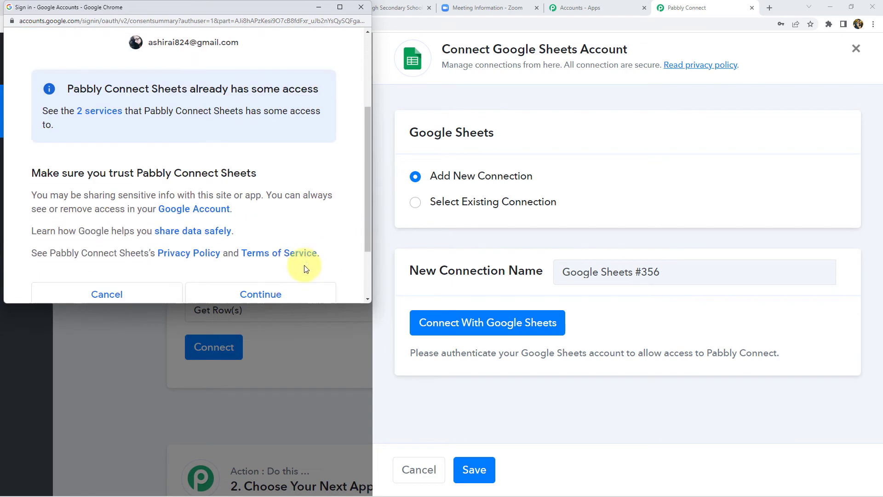
click(262, 295)
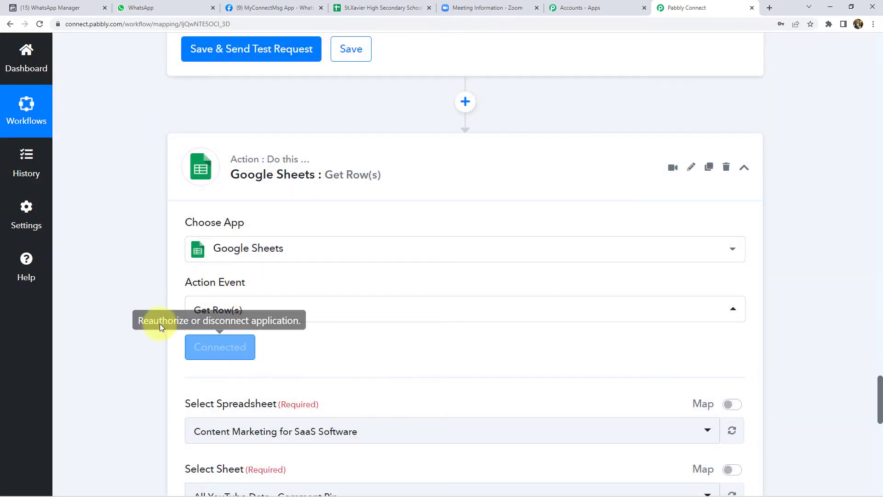
Select the St.Xavier High Secondary School spreadsheet, keeping Class 6th as the sheet.
scroll(184, 255, down, 3)
drag(185, 266, 278, 267)
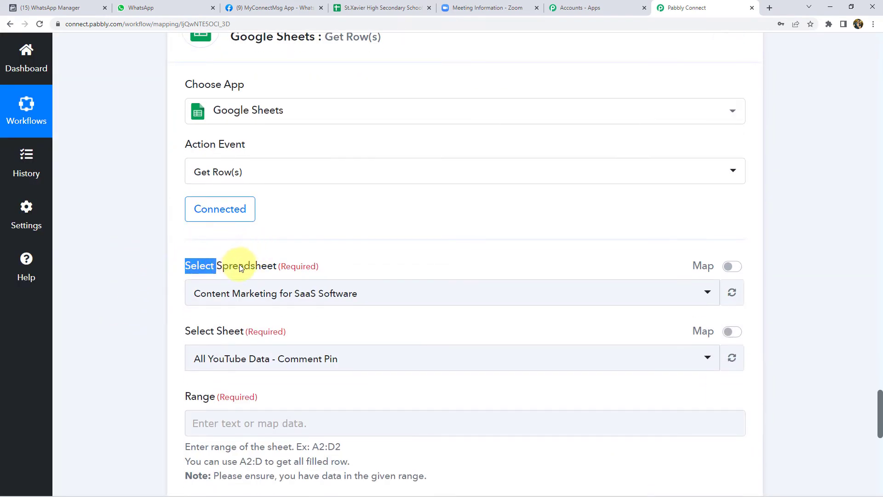
click(267, 266)
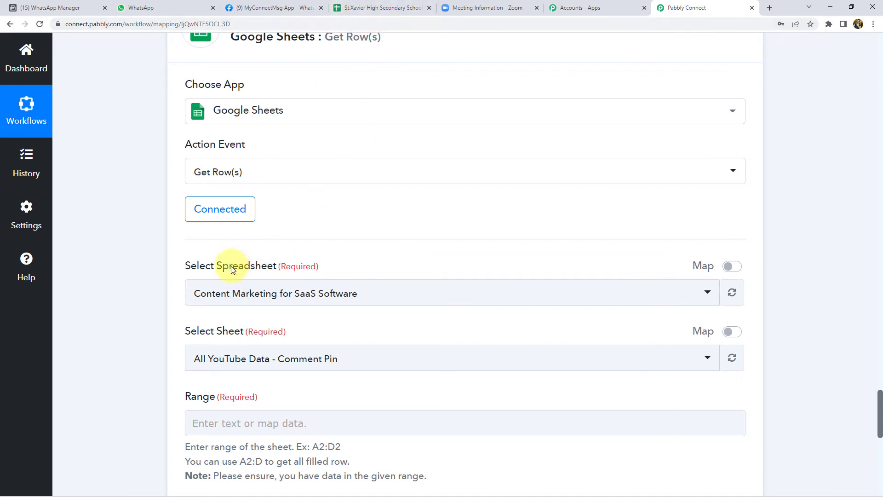
click(233, 287)
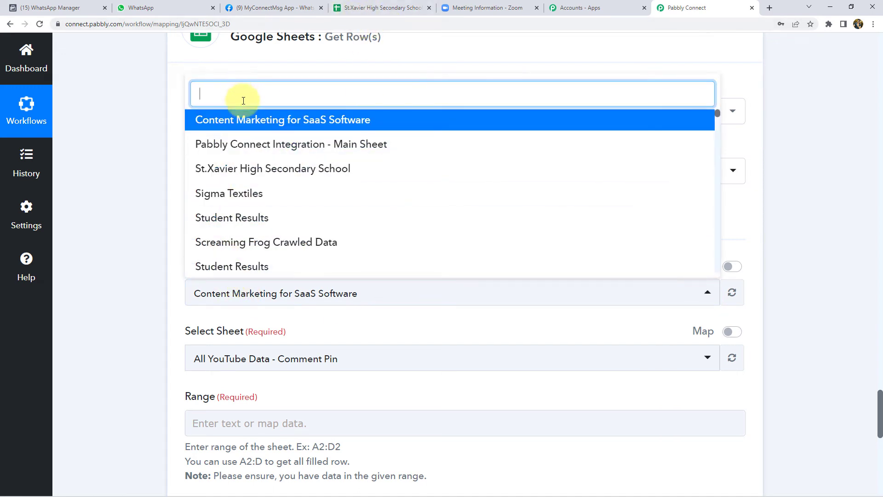
click(269, 169)
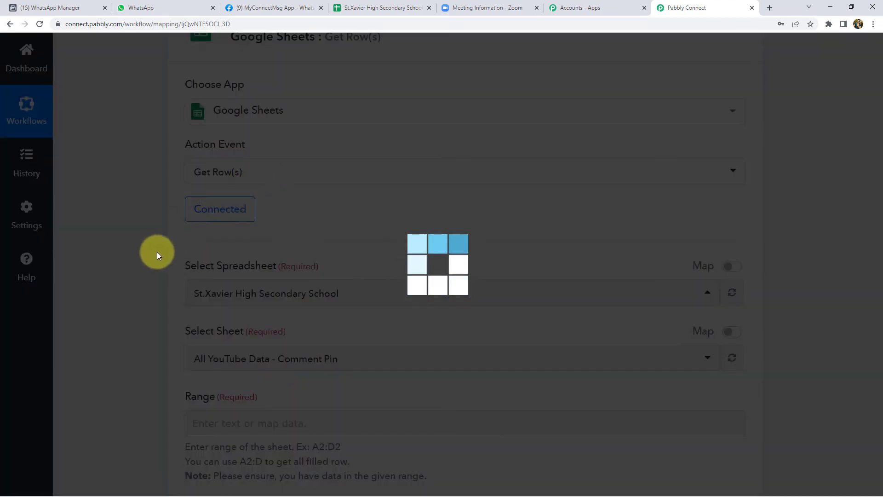
Compare against the student spreadsheet and locate the Range field to fill.
click(378, 6)
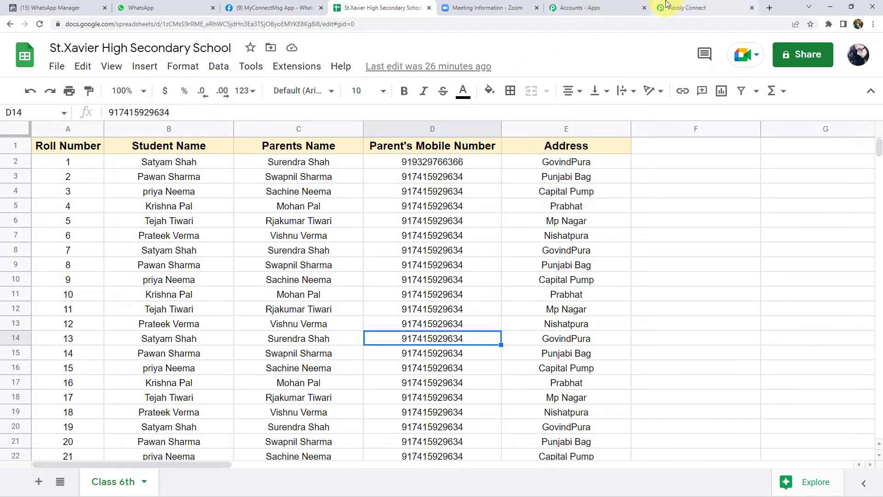
click(683, 8)
scroll(229, 264, down, 3)
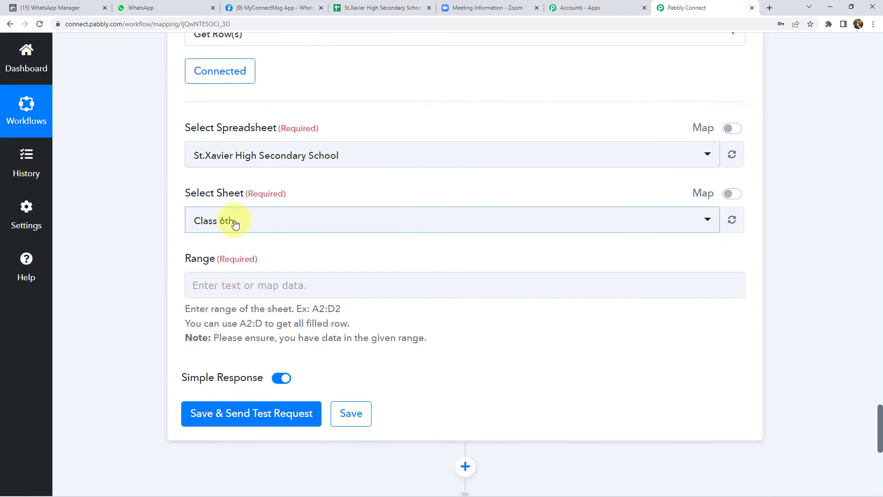
scroll(175, 246, down, 1)
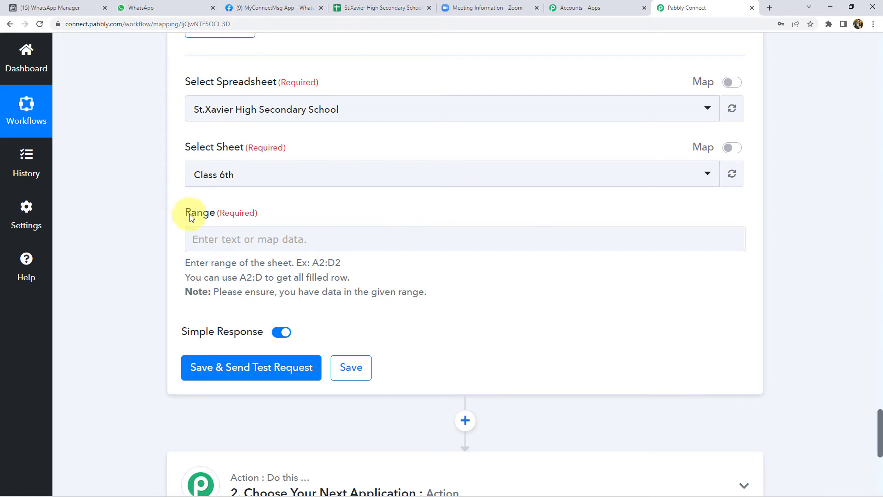
drag(190, 215, 215, 219)
click(357, 8)
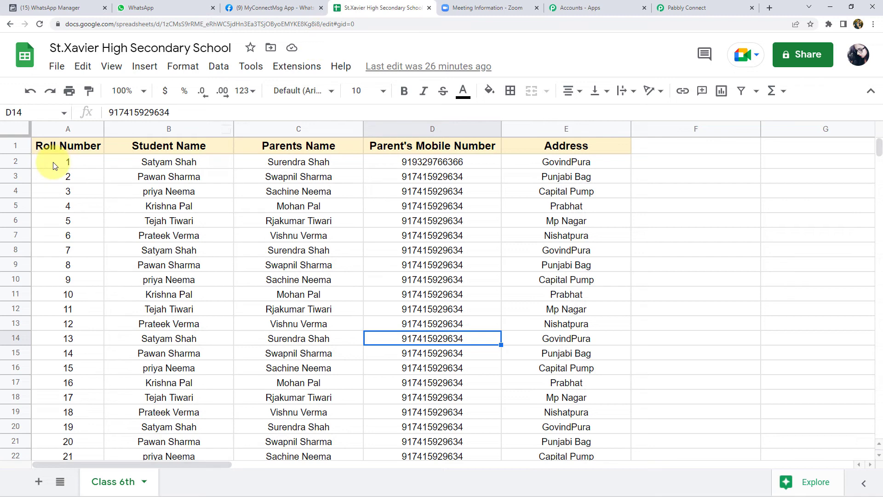
Select the student records A2:E18 on the Class 6th sheet.
drag(54, 161, 571, 401)
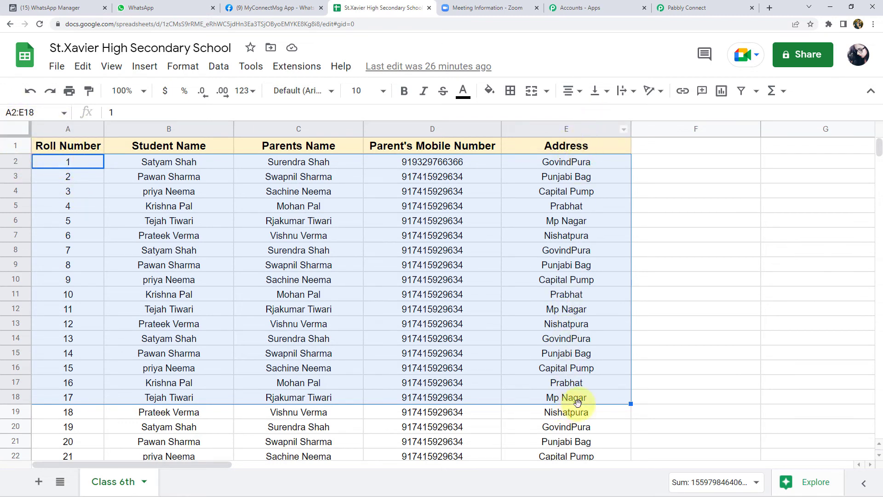
Paste the student range A2:E18 from the sheet into the workflow's Range field, then go back to the sheet.
click(31, 112)
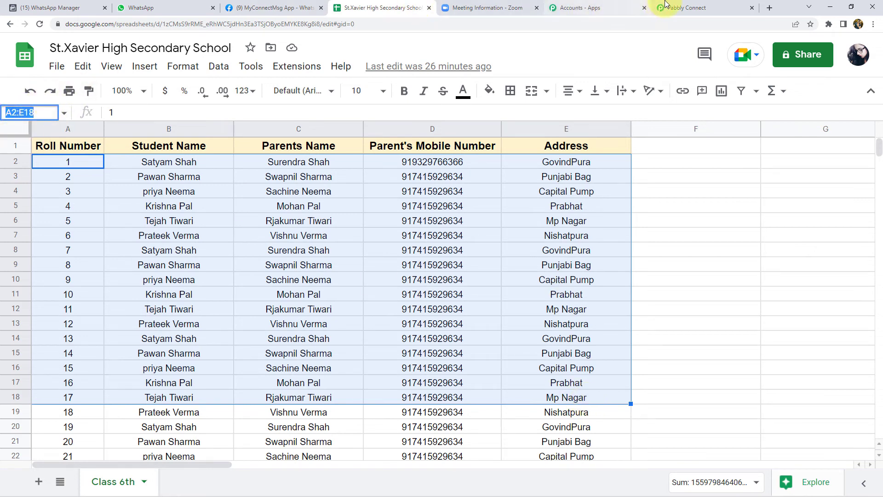
click(685, 8)
click(246, 241)
text(A2:E18)
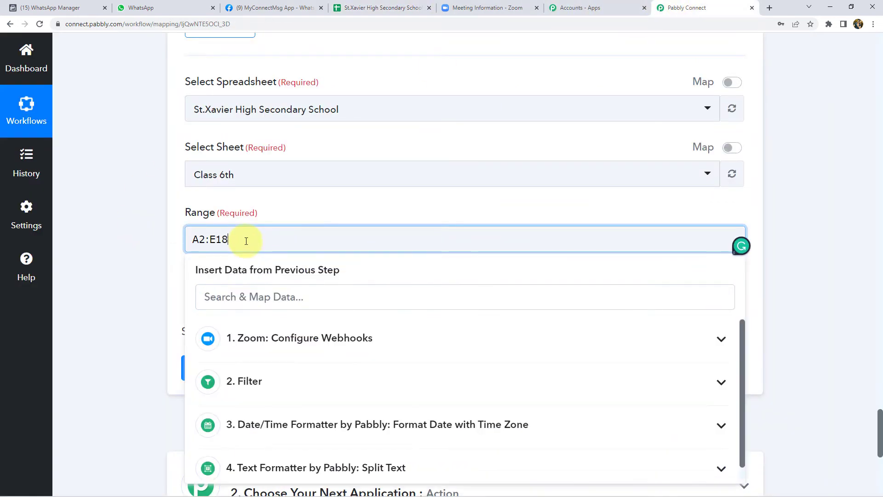
click(158, 242)
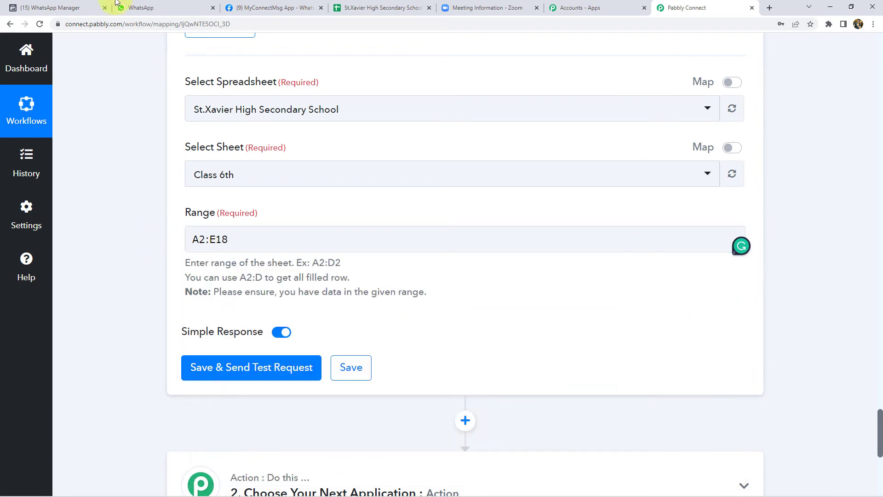
click(411, 9)
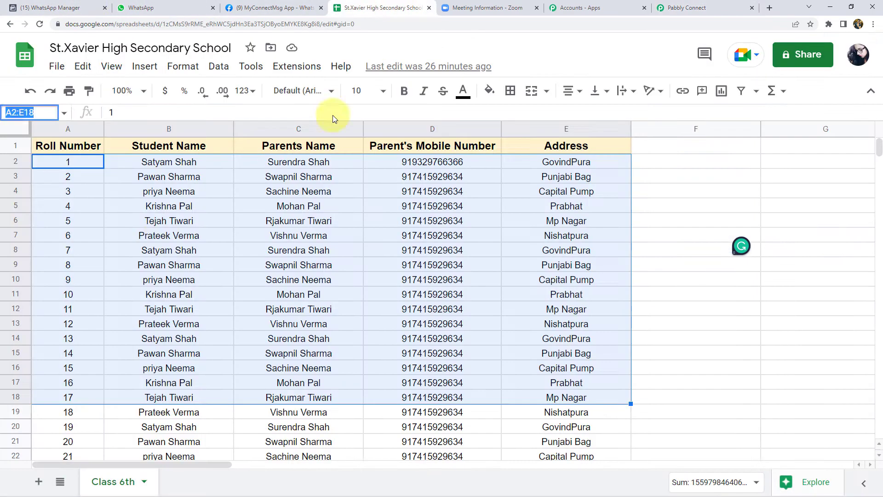
click(168, 284)
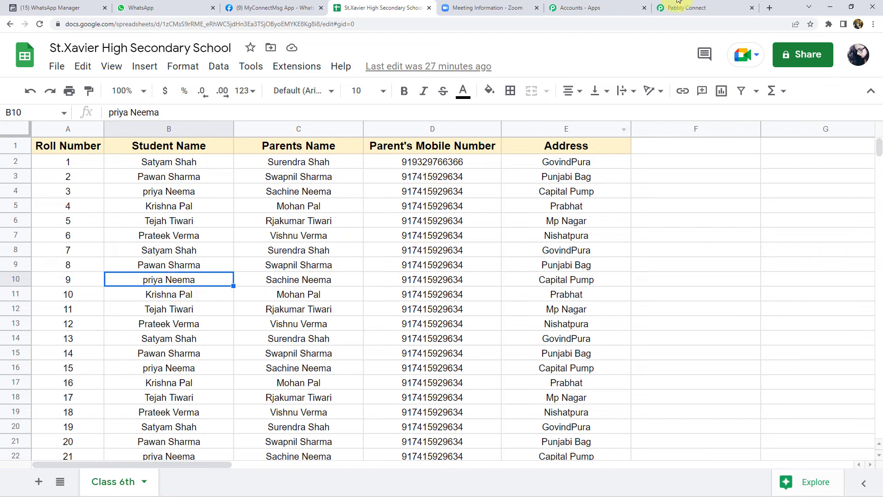
Change the sheet step's range from A2:E18 to the open-ended A2:E.
click(703, 9)
drag(229, 239, 217, 239)
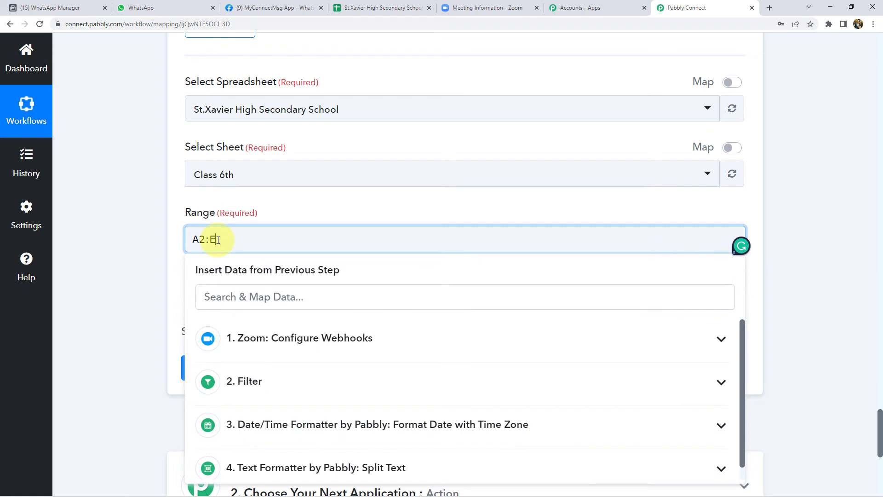
click(157, 244)
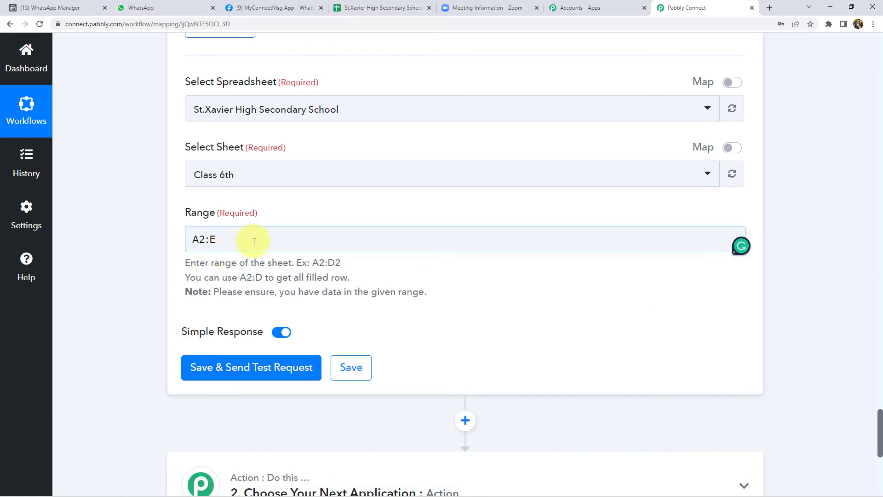
click(205, 244)
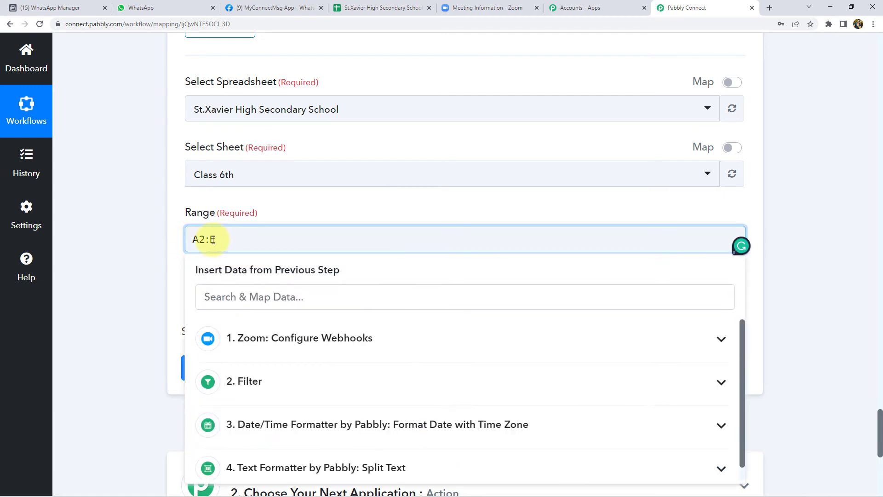
double_click(213, 239)
click(161, 225)
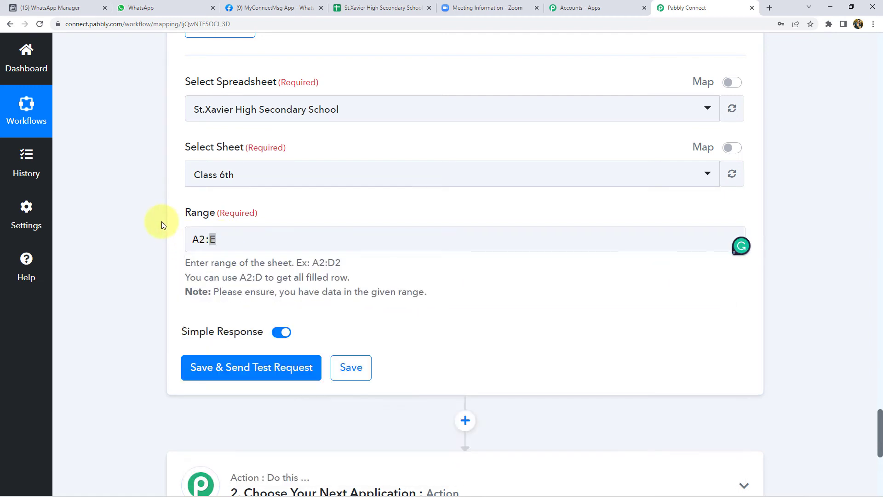
click(209, 239)
click(166, 243)
Turn off Simple Response and test the sheet step, checking that it returns every student row.
click(281, 331)
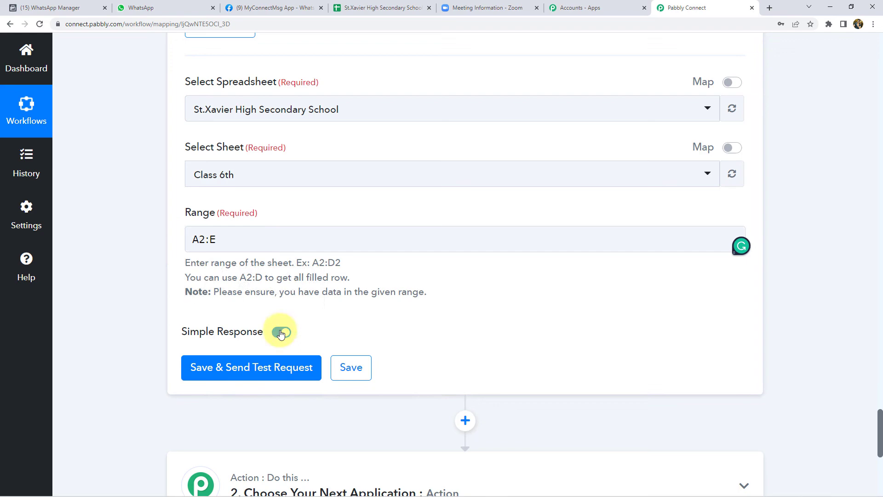
click(264, 373)
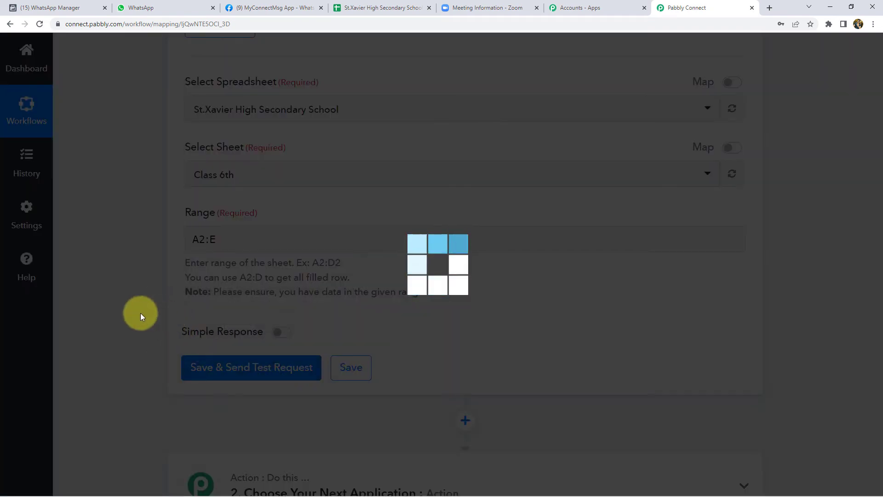
scroll(156, 286, down, 3)
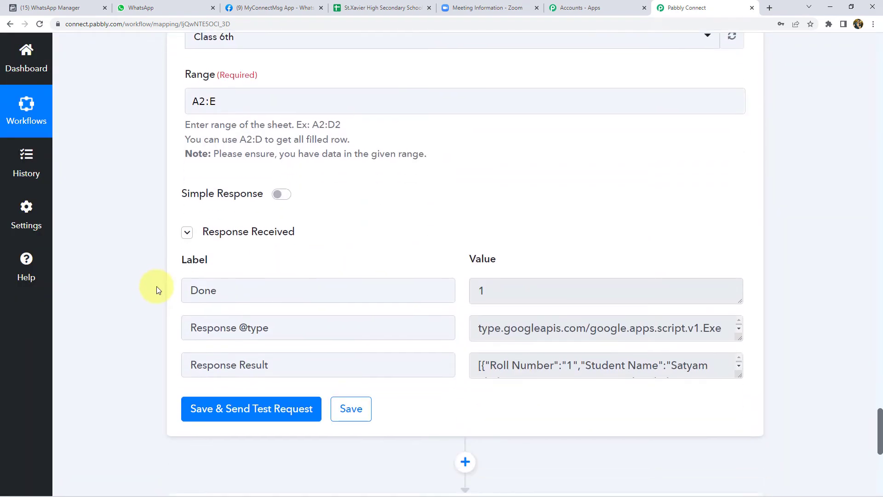
scroll(156, 288, down, 1)
drag(740, 332, 736, 453)
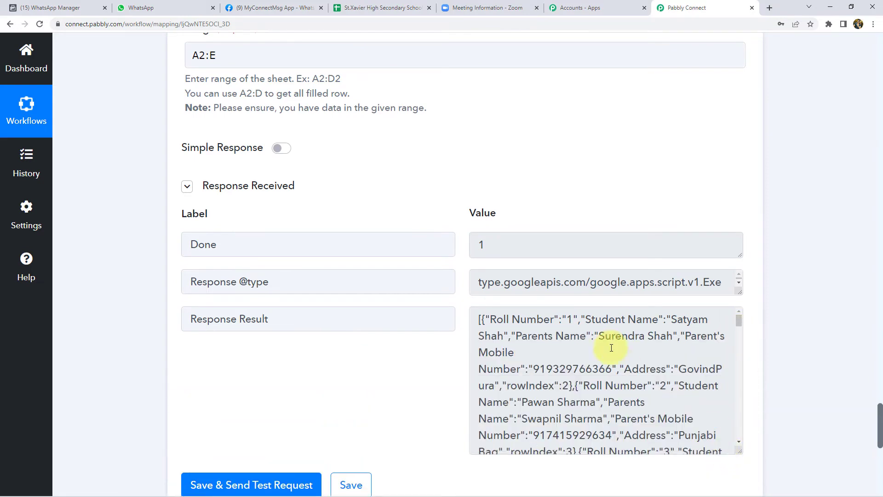
scroll(613, 348, down, 5)
scroll(621, 355, down, 2)
scroll(571, 361, down, 3)
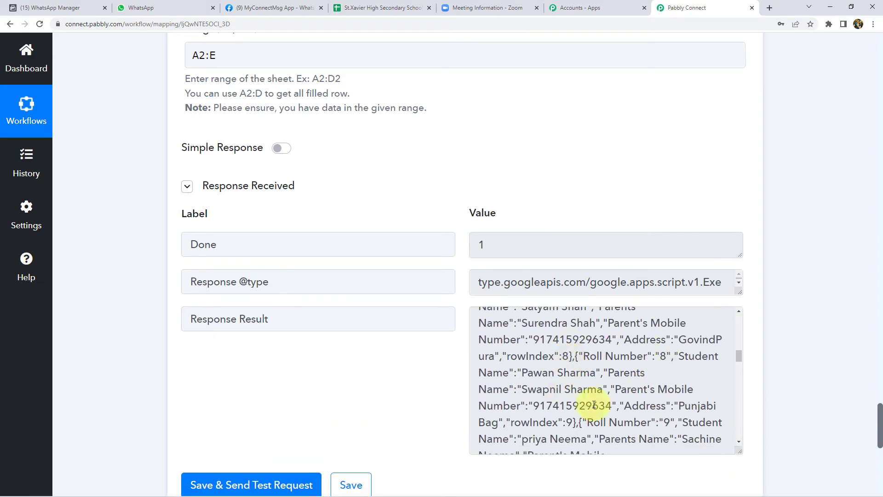
scroll(592, 372, up, 3)
scroll(534, 320, up, 3)
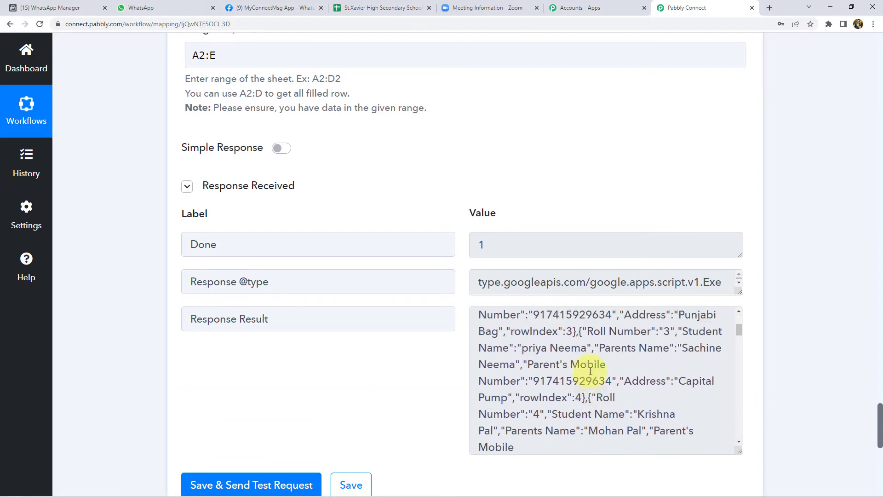
scroll(585, 365, up, 3)
drag(740, 445, 718, 332)
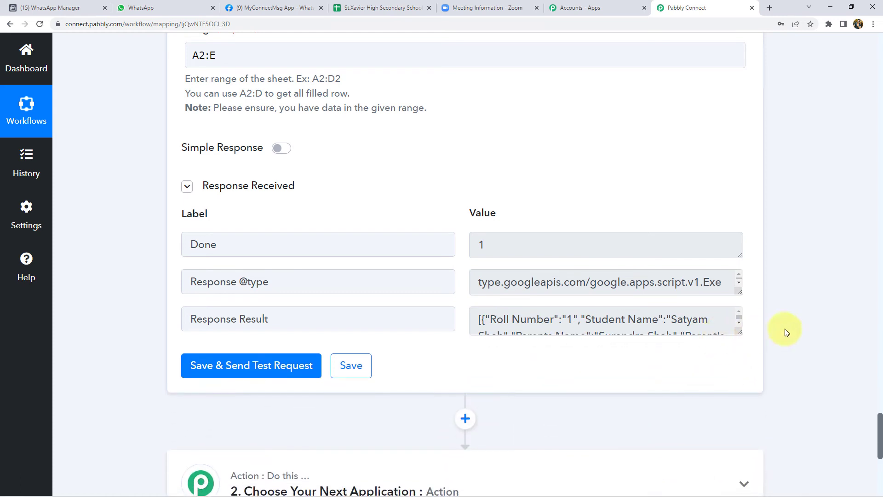
scroll(512, 363, down, 1)
click(465, 371)
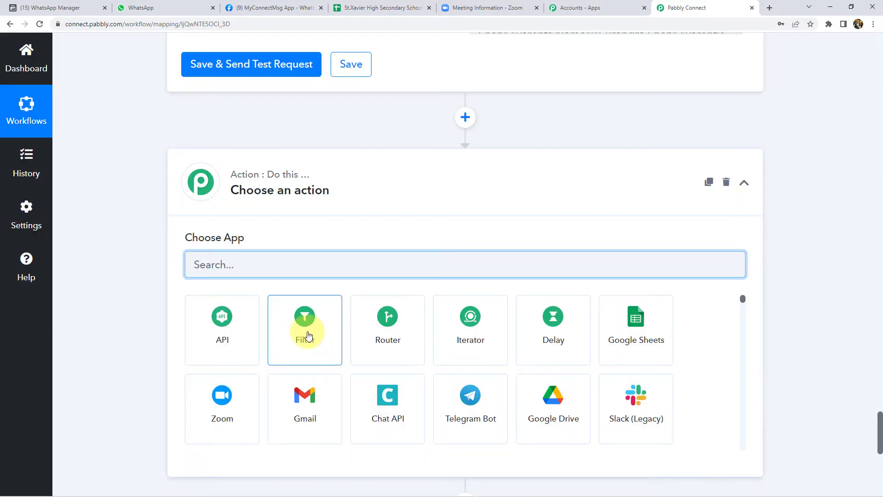
Add an Iterator step over the Response Result array and test it to get the first student's record.
text(ite)
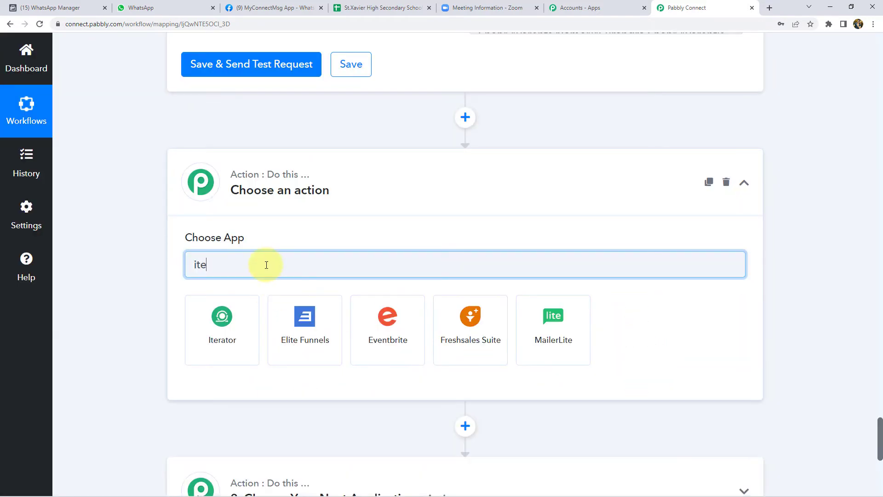
click(230, 324)
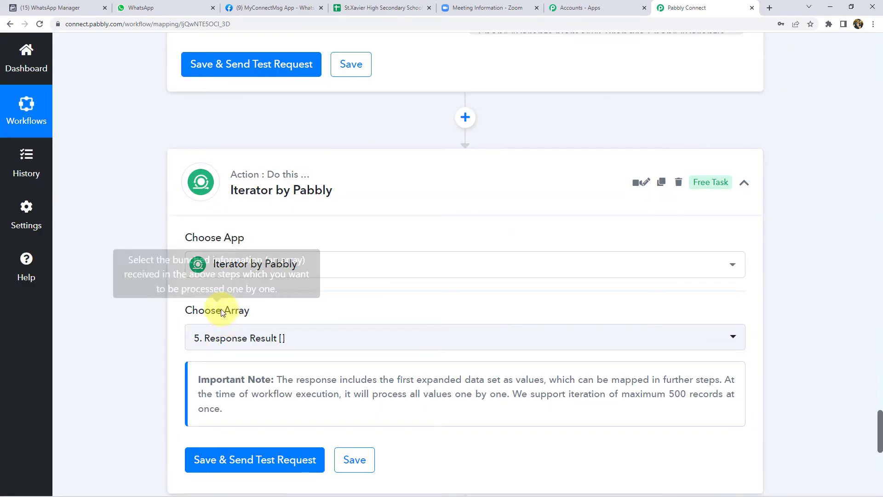
scroll(223, 312, down, 3)
click(260, 322)
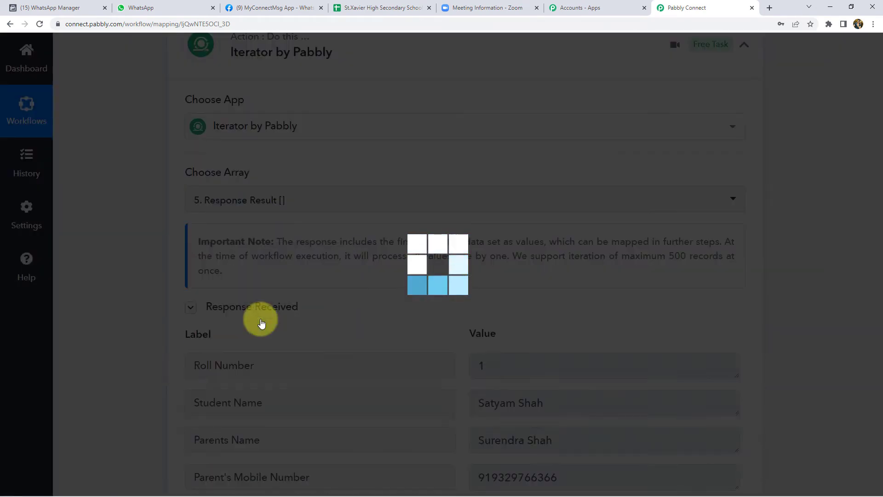
scroll(152, 326, down, 4)
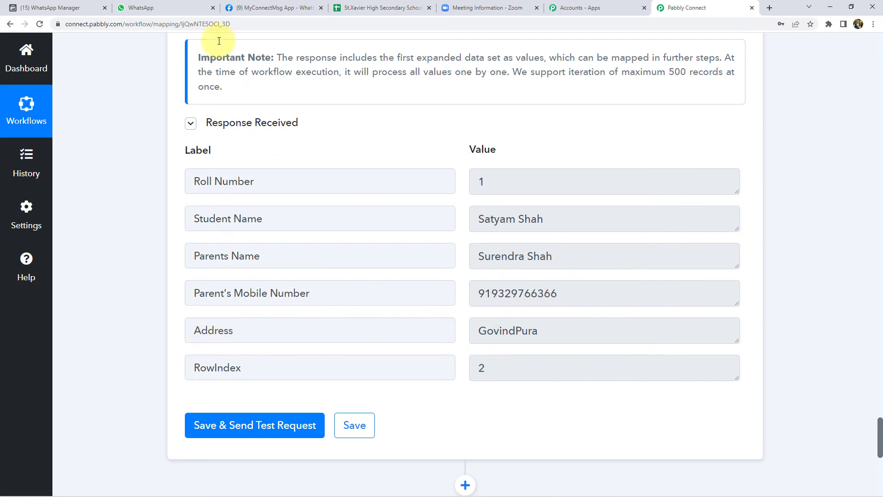
click(405, 8)
Compare the first student's row A2:E2 in the sheet with the Iterator's output fields.
click(84, 161)
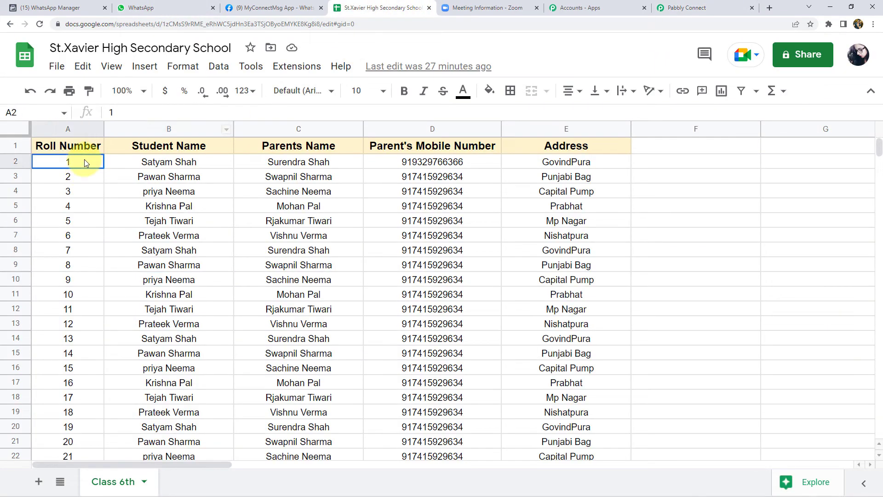
drag(138, 161, 547, 161)
click(723, 4)
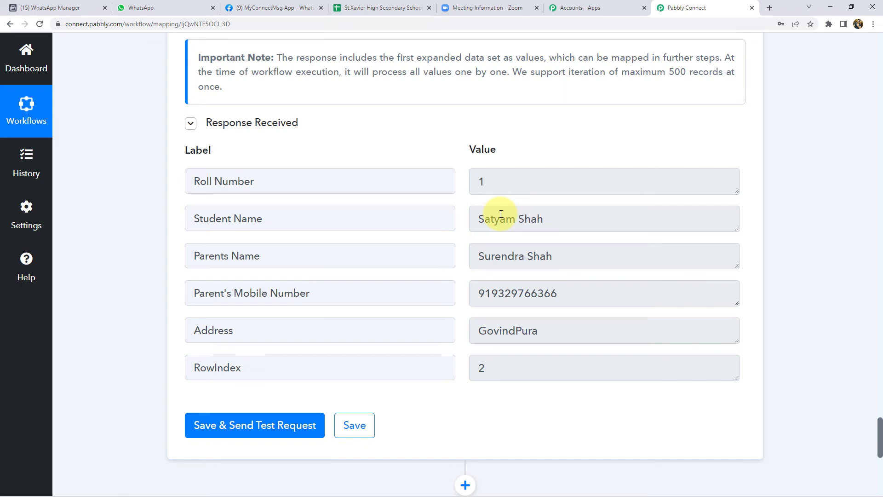
click(364, 8)
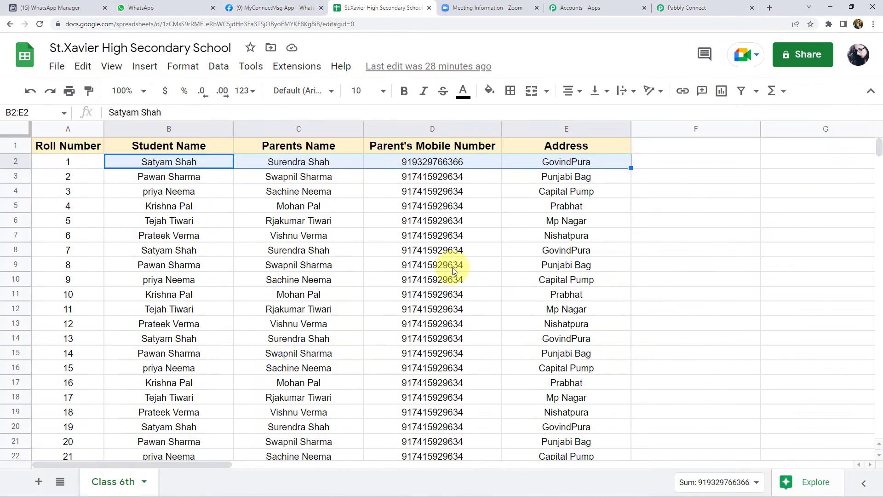
click(443, 255)
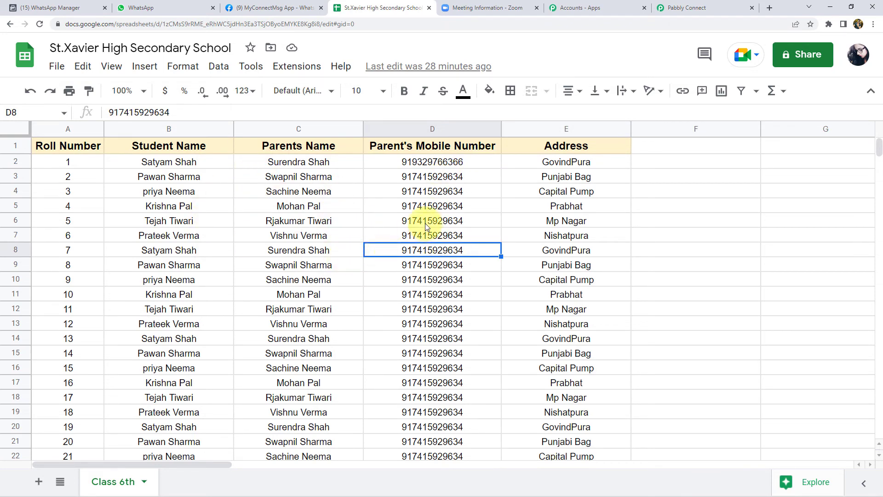
click(719, 7)
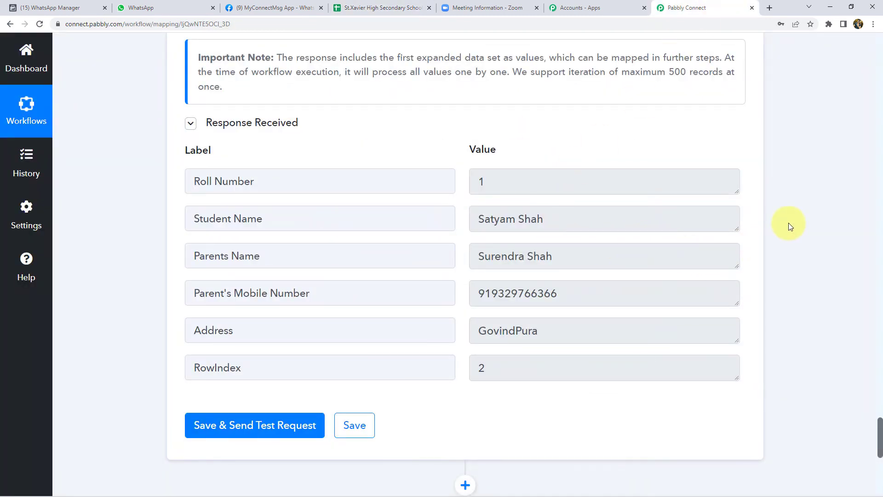
scroll(788, 215, down, 3)
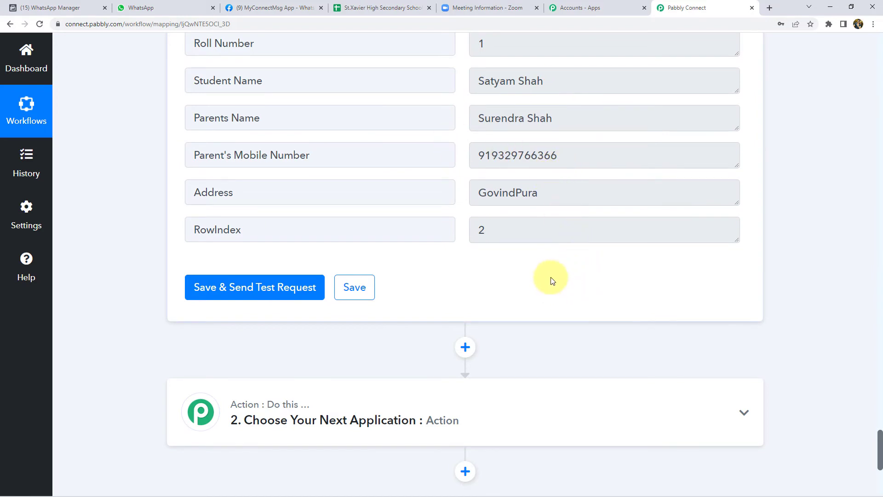
Add WhatsApp Cloud API as the app for the step after the Iterator.
scroll(552, 280, down, 3)
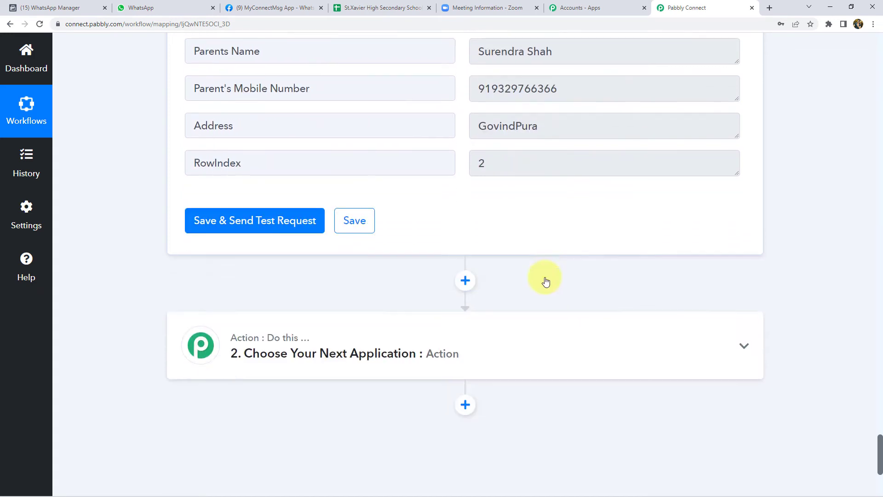
click(313, 279)
click(247, 346)
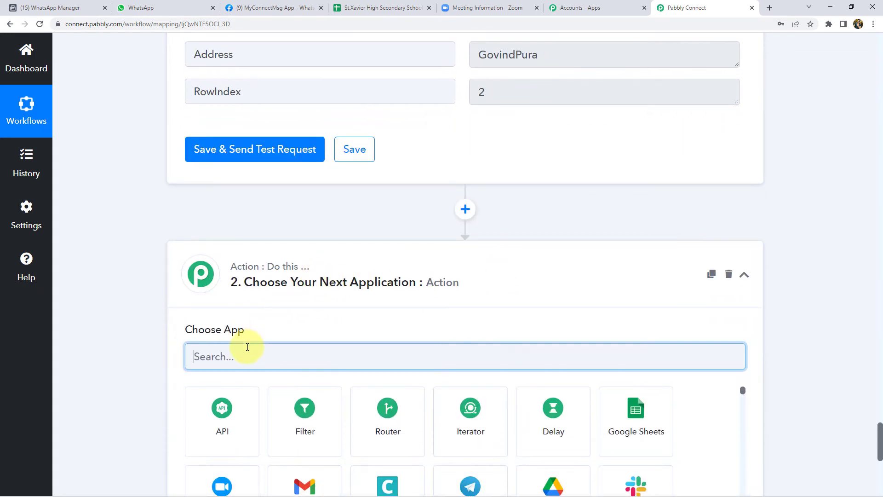
text(Whats)
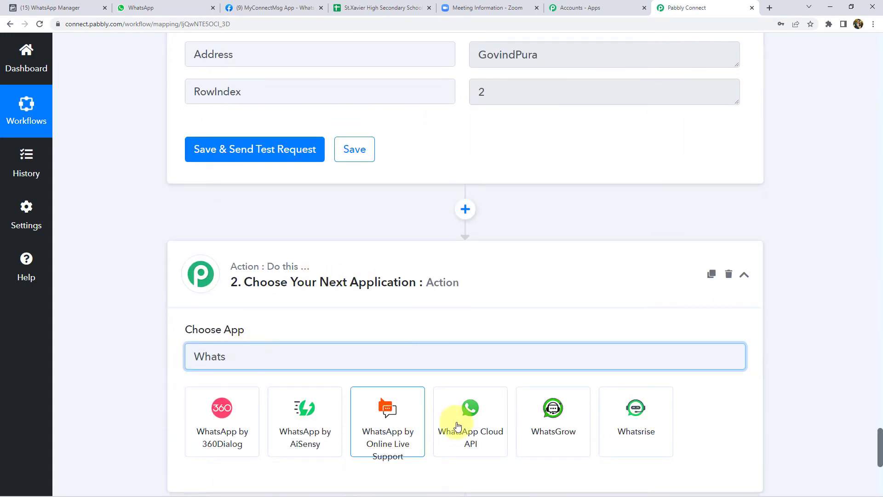
scroll(478, 359, down, 2)
click(478, 358)
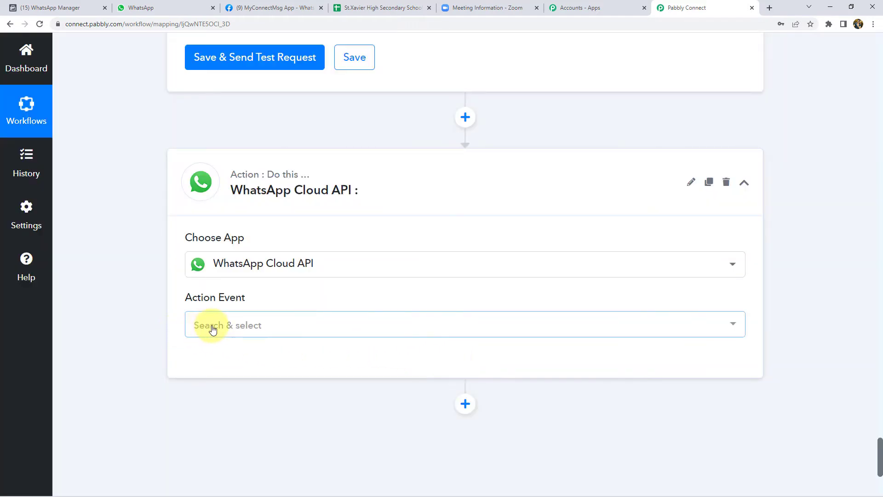
Choose Send Template Message as the WhatsApp action event and begin connecting an account.
click(212, 329)
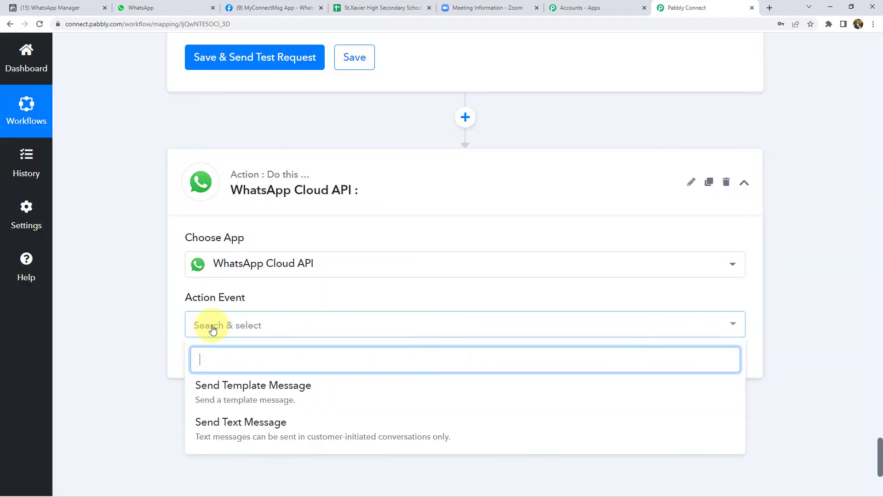
click(258, 394)
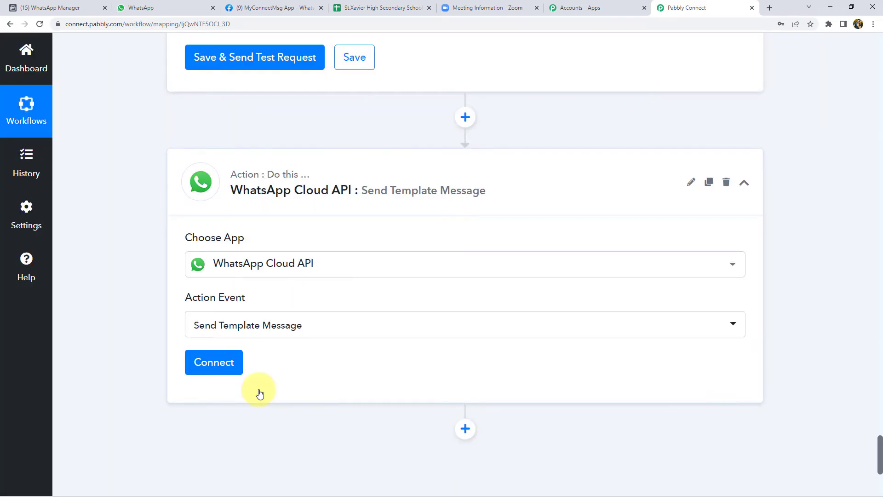
click(228, 371)
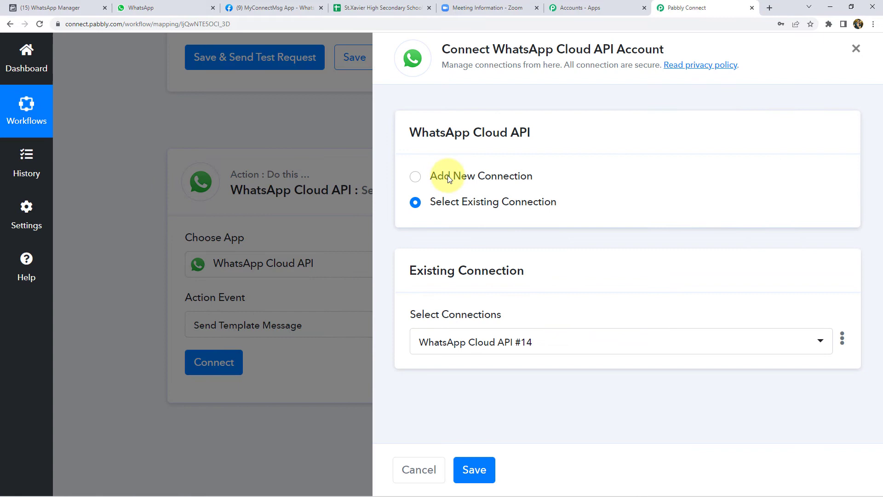
Choose Add New Connection and review its Token, Phone Number ID and Business Account ID fields.
click(449, 179)
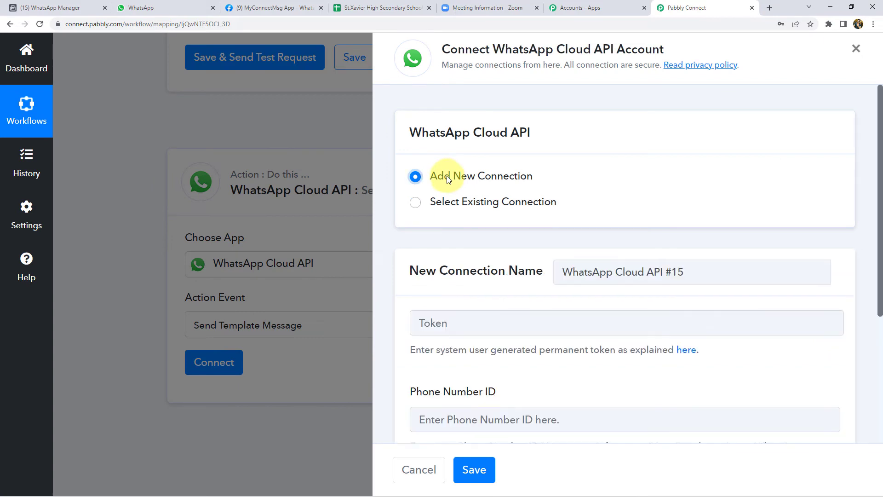
scroll(420, 264, down, 3)
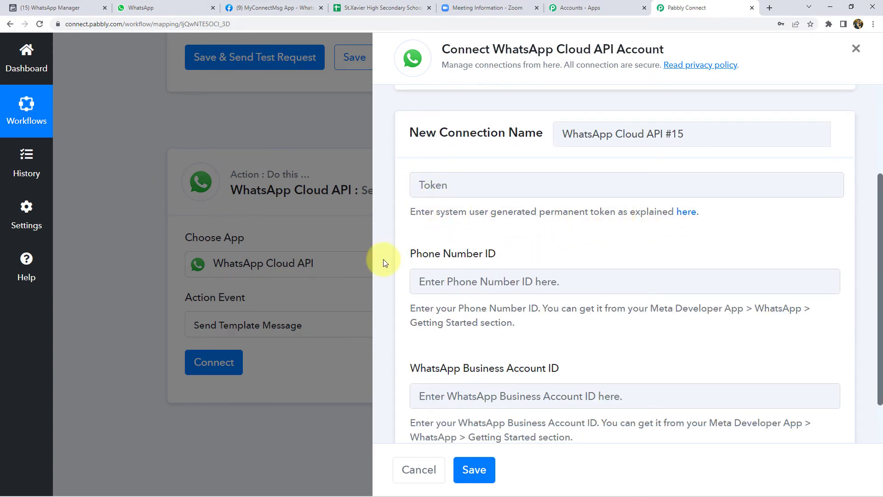
scroll(442, 295, down, 2)
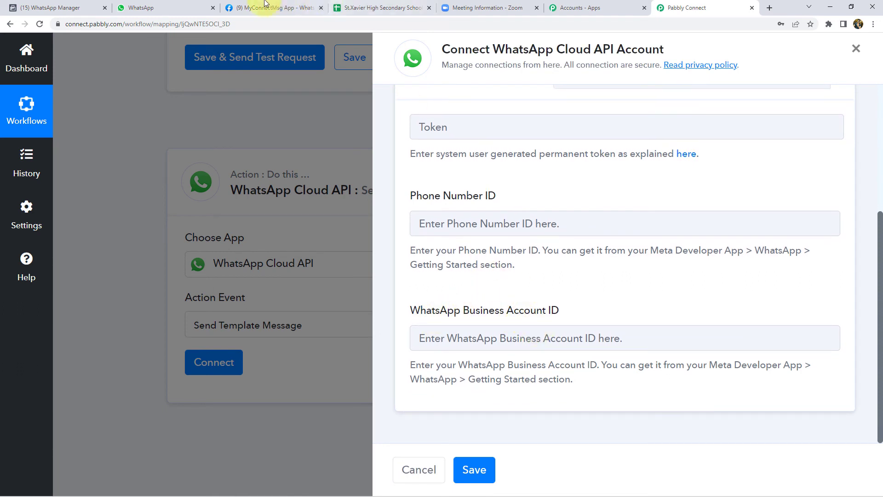
click(285, 9)
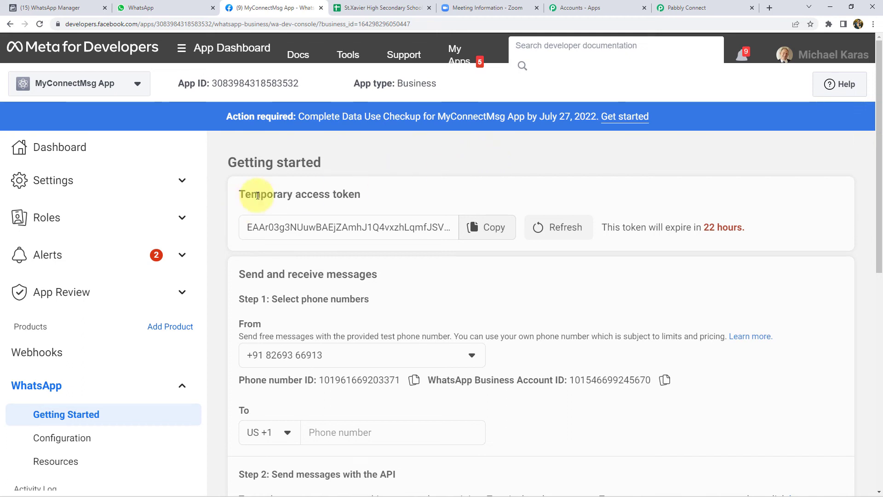
Read the temporary access token heading and its 22-hour expiry note on the Meta Getting Started page.
double_click(258, 194)
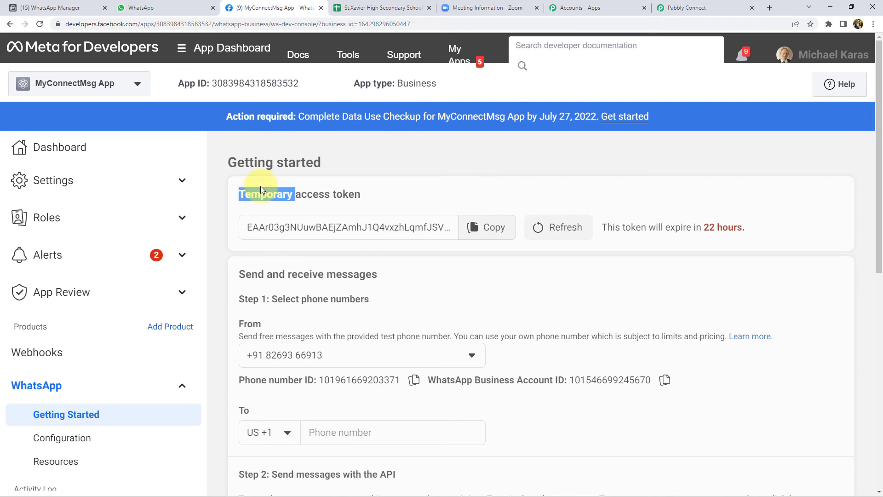
drag(822, 227, 609, 234)
click(603, 175)
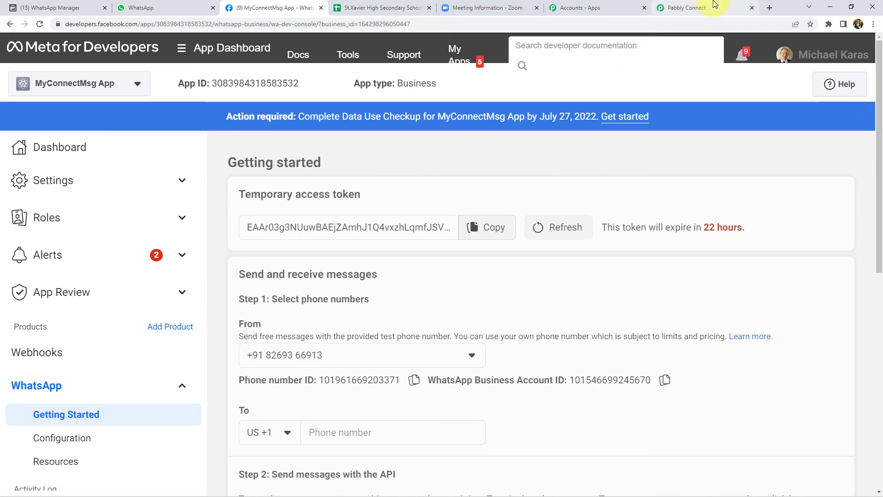
click(702, 4)
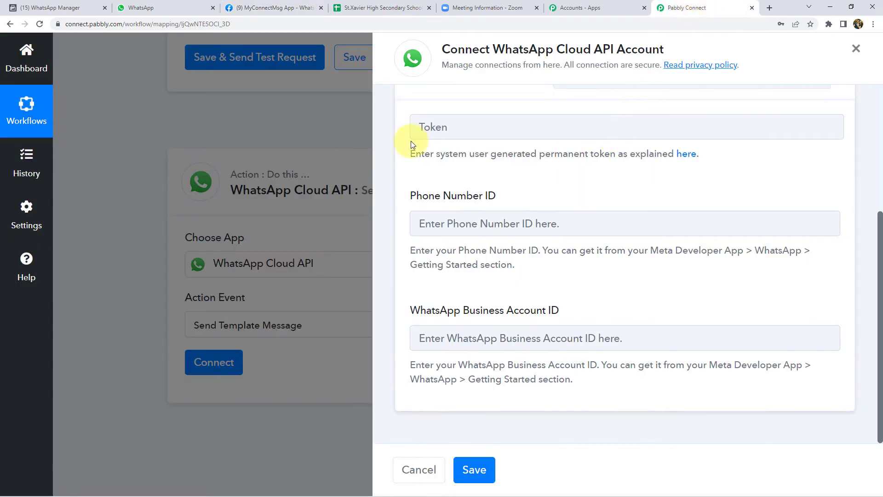
Look over the Token field and the Meta developer page, then return to the top of the connection panel.
click(425, 223)
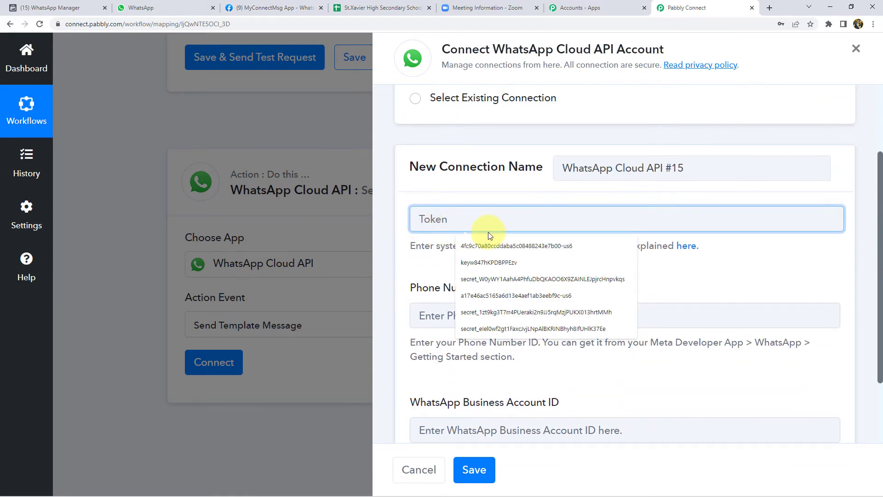
click(423, 247)
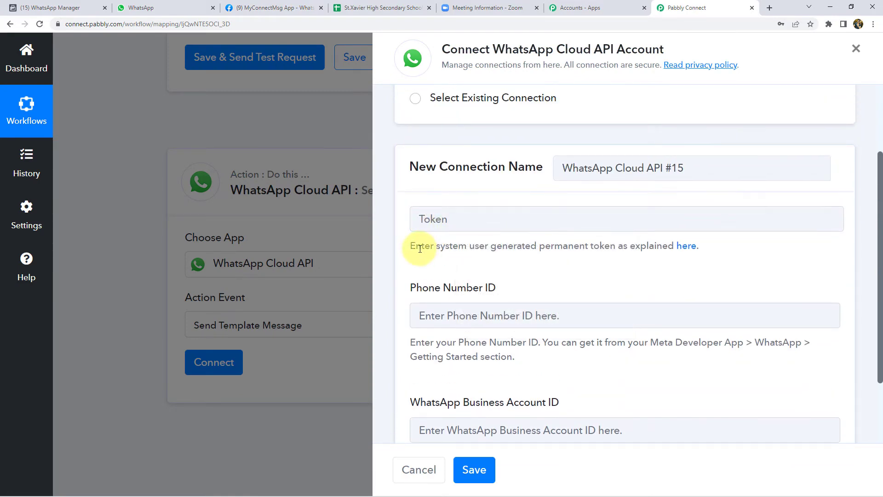
scroll(416, 248, down, 2)
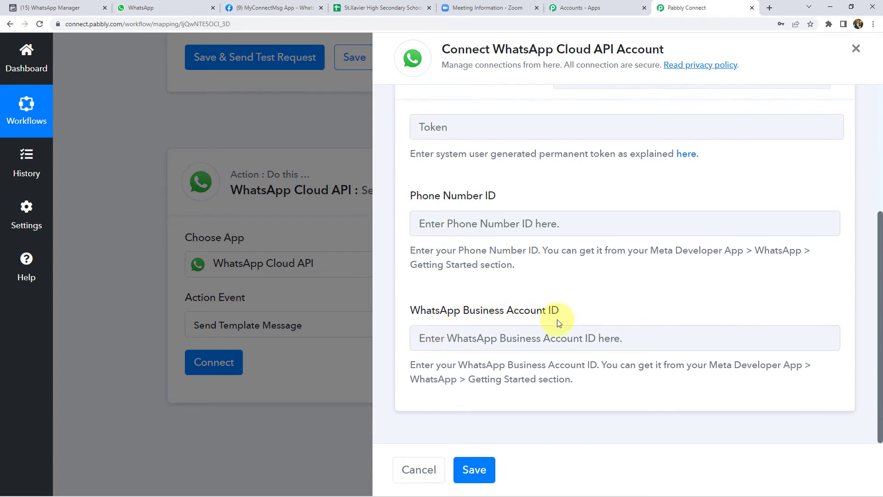
click(275, 4)
scroll(250, 272, down, 3)
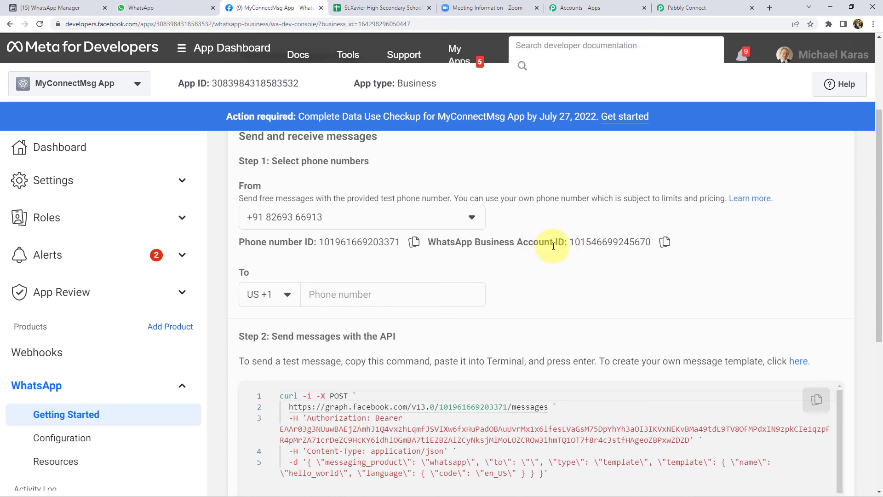
click(686, 7)
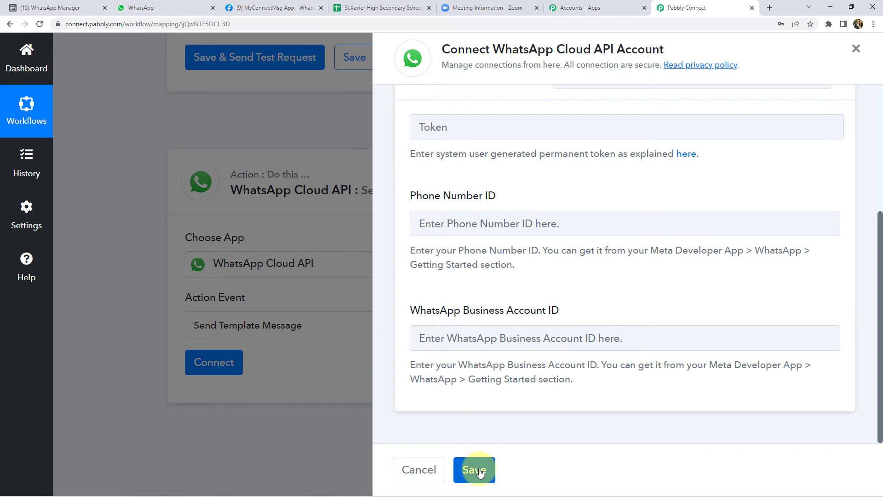
scroll(484, 299, up, 5)
Connect the WhatsApp step using the existing WhatsApp Cloud API #14 connection.
click(482, 207)
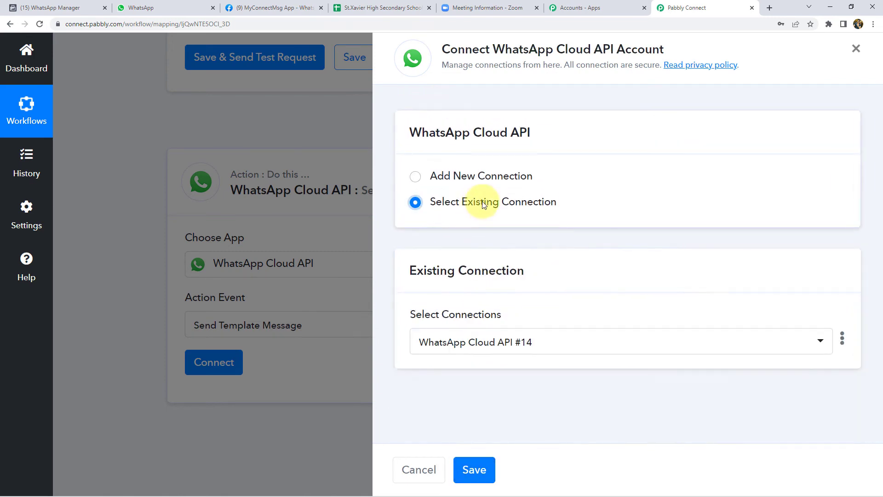
click(483, 469)
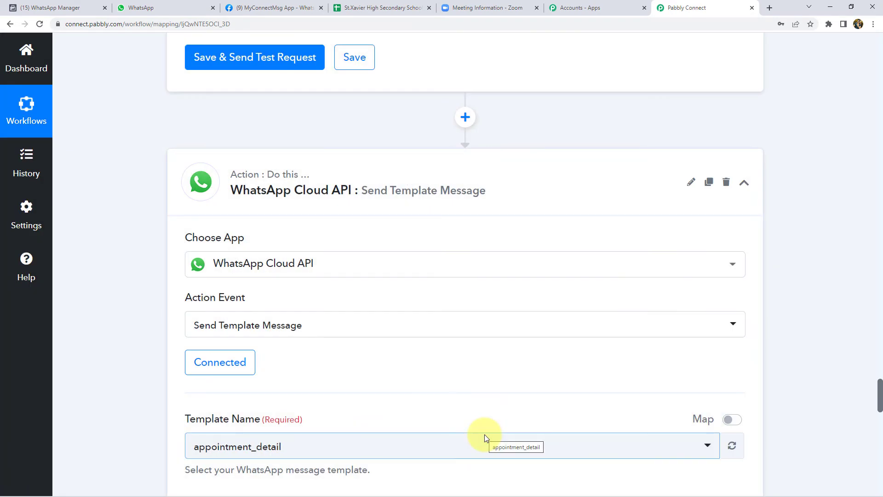
scroll(164, 285, down, 2)
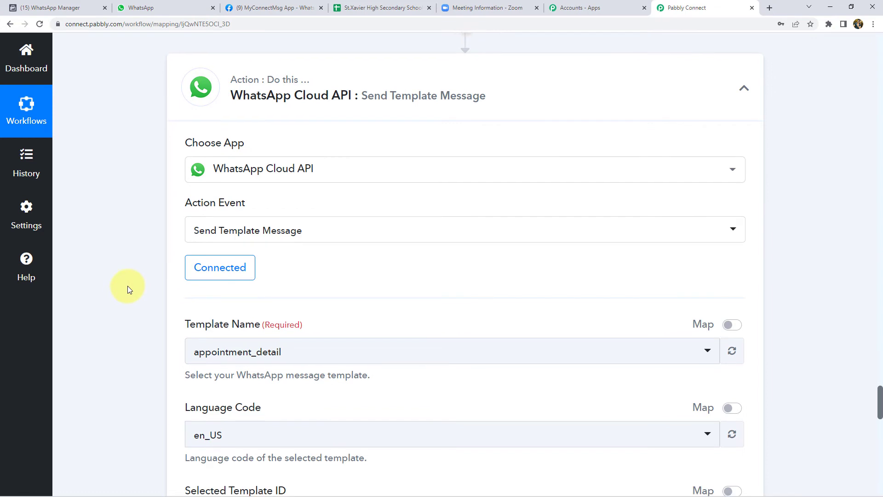
scroll(128, 286, down, 3)
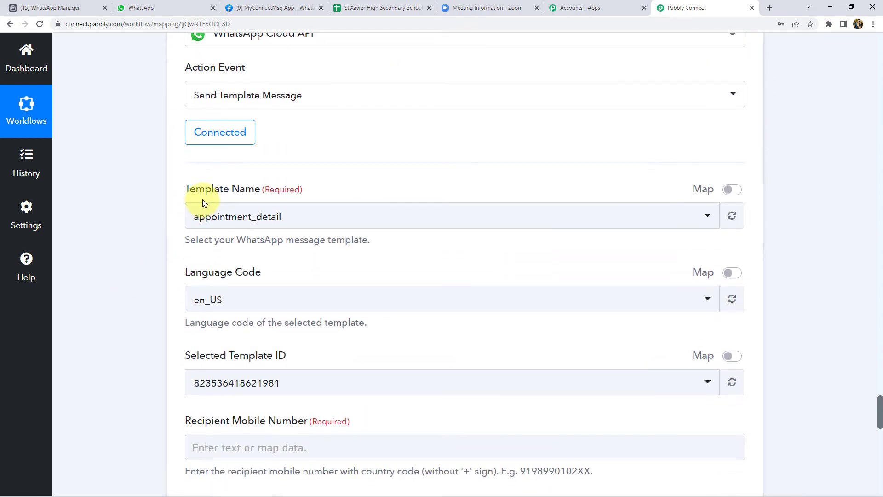
Search the Template Name list for 'ptm' and select the ptm_alert template.
click(247, 220)
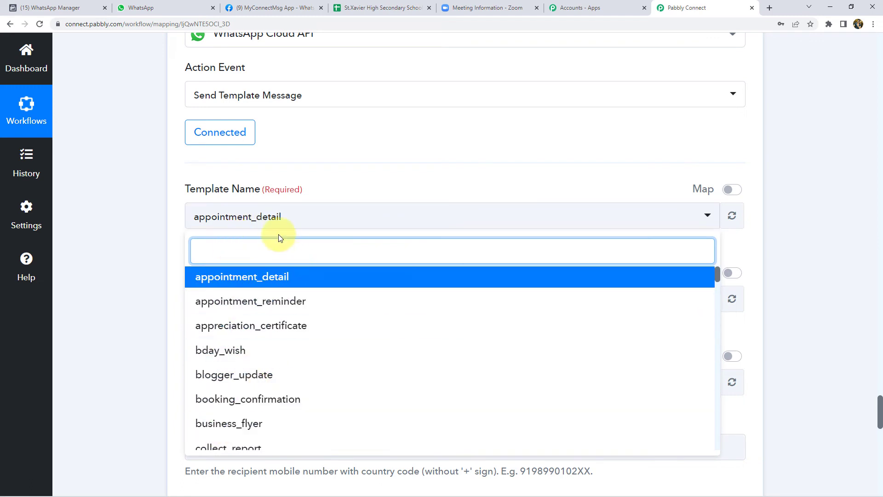
scroll(258, 322, down, 3)
scroll(256, 336, up, 3)
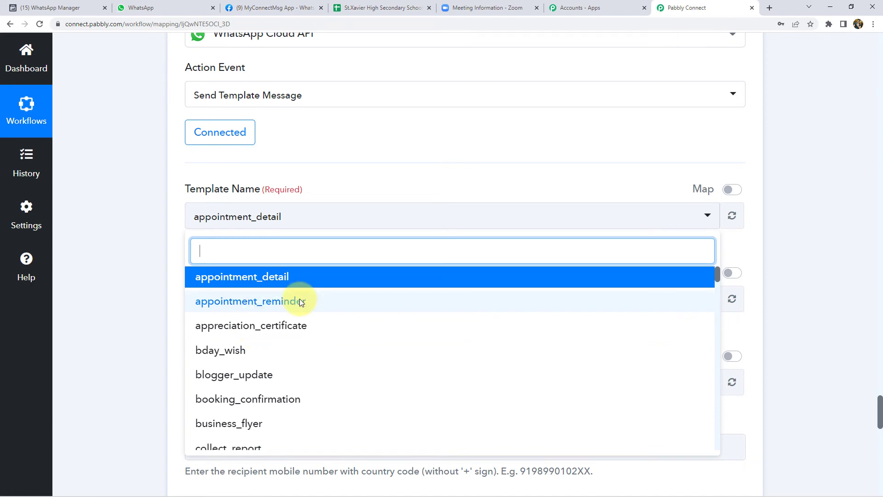
text(ptm)
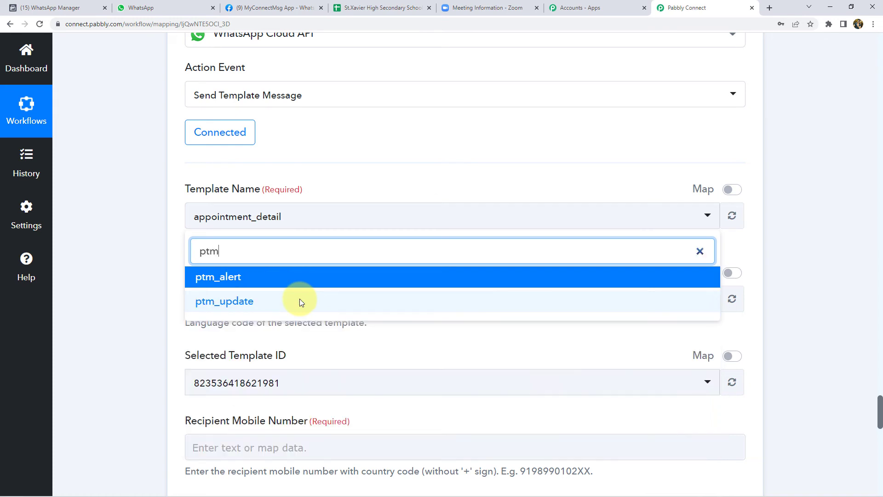
click(219, 280)
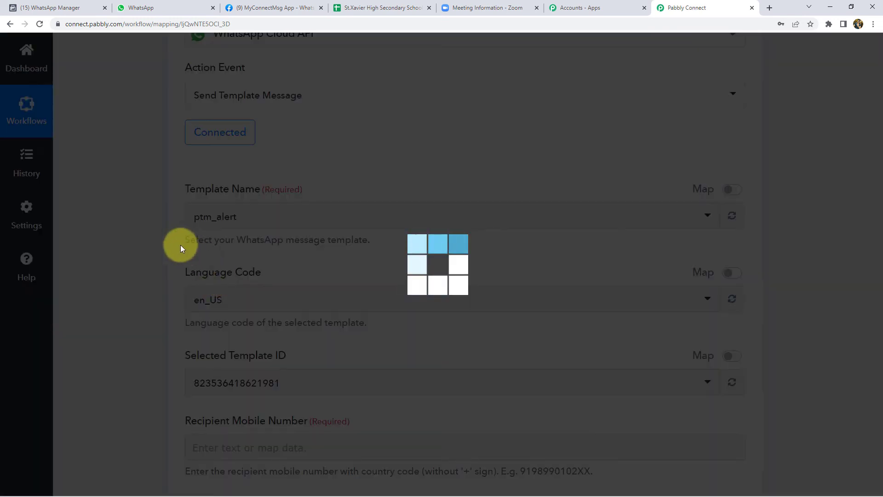
Open WhatsApp Manager's Message templates page from the Meta developer Getting Started page.
click(59, 7)
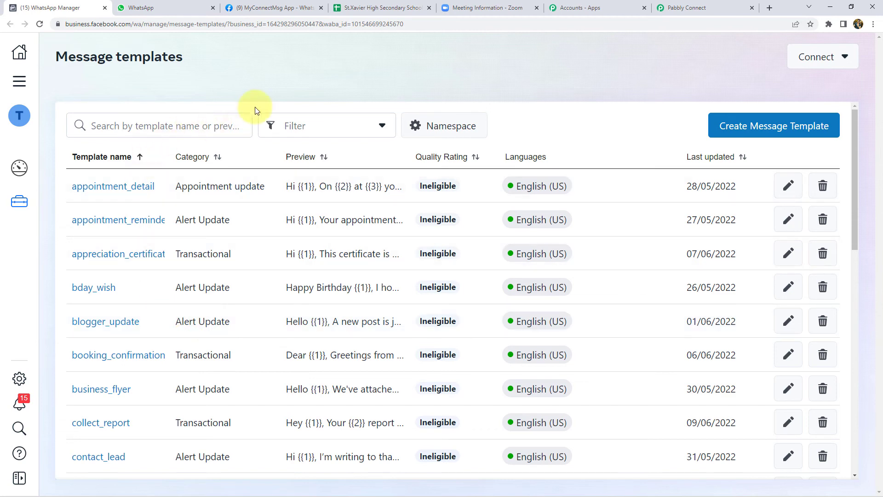
click(305, 8)
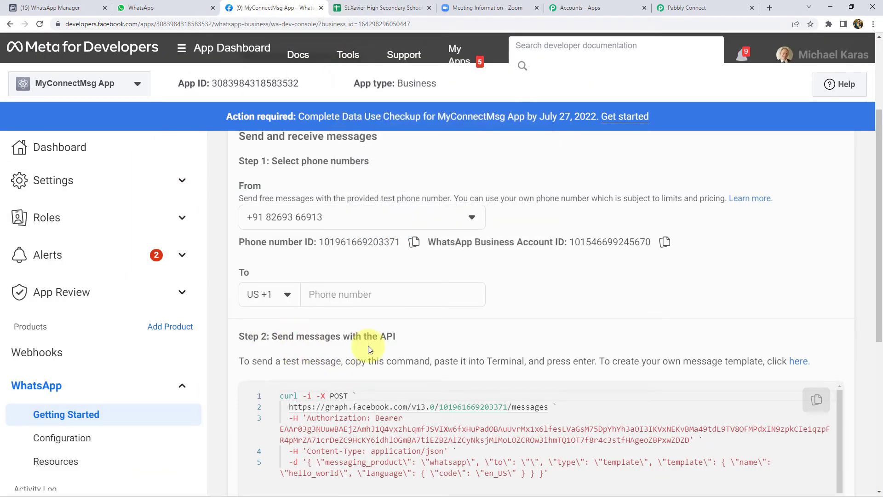
click(801, 368)
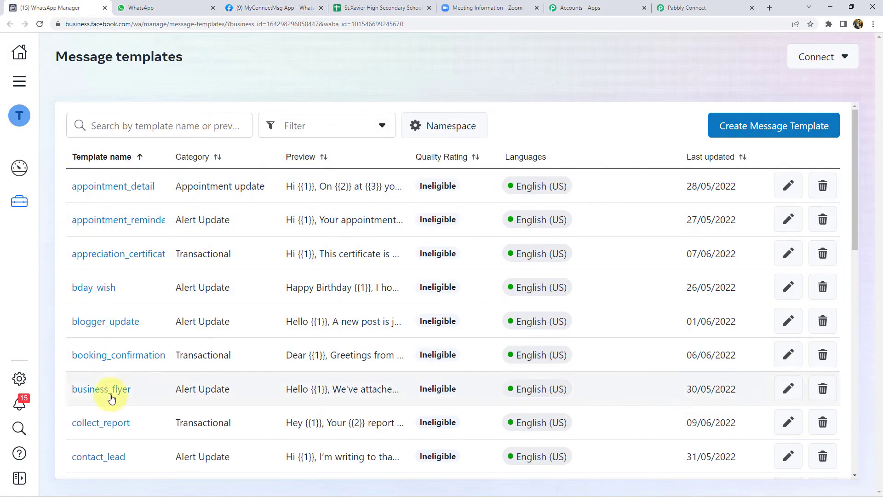
scroll(108, 272, down, 3)
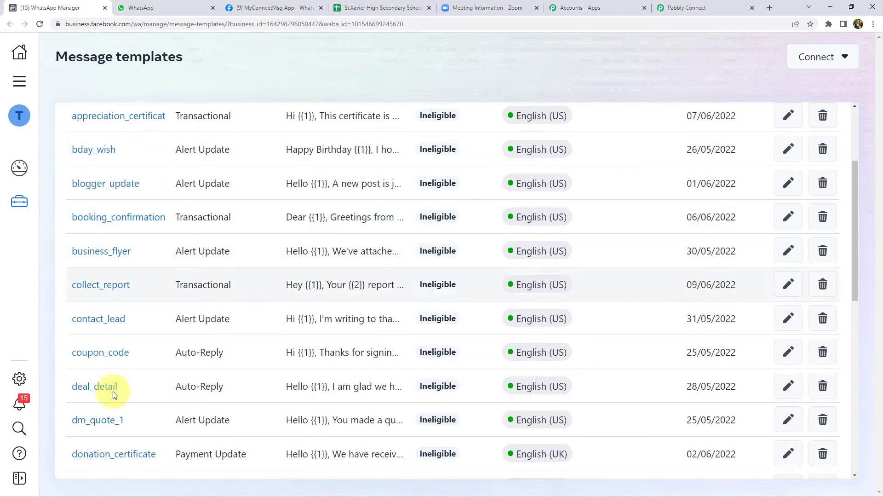
scroll(120, 368, up, 3)
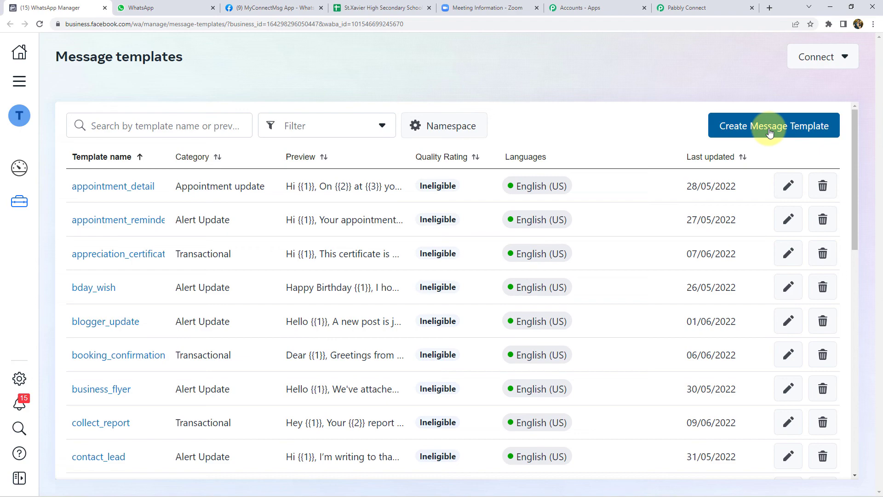
Load more templates in the list until ptm_alert and ptm_update are visible.
scroll(109, 310, down, 5)
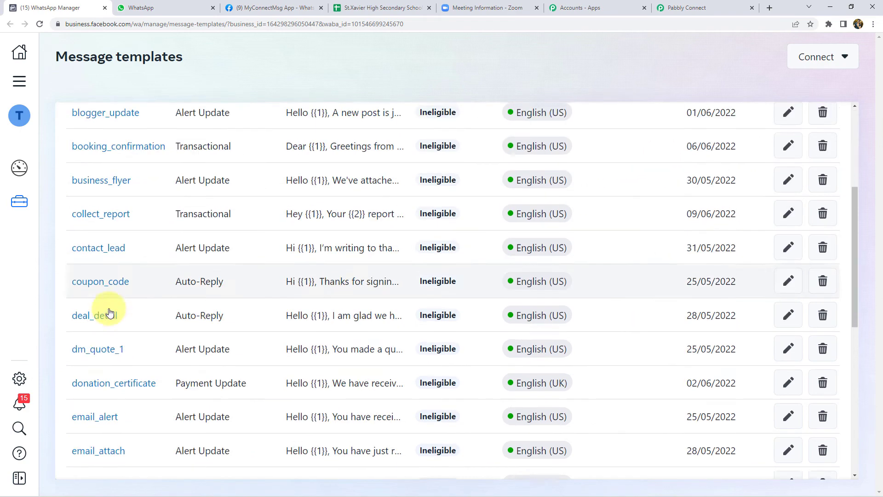
scroll(81, 320, down, 5)
scroll(108, 324, down, 3)
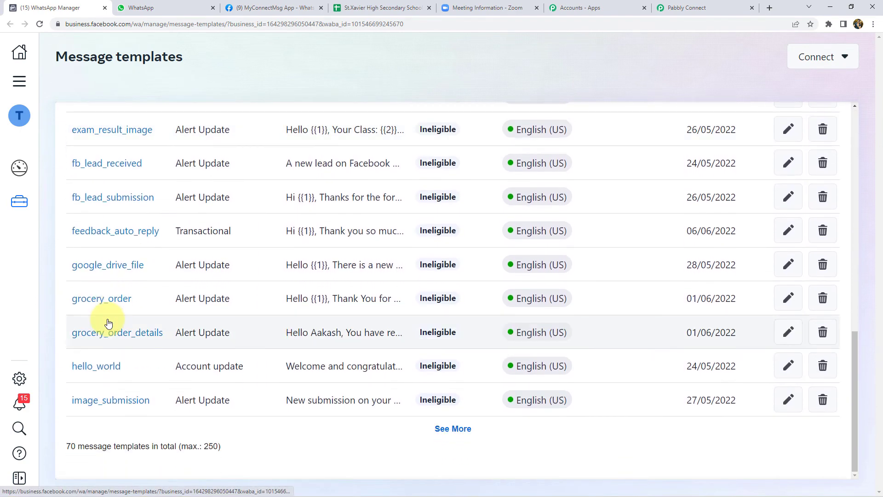
click(442, 428)
scroll(106, 348, down, 5)
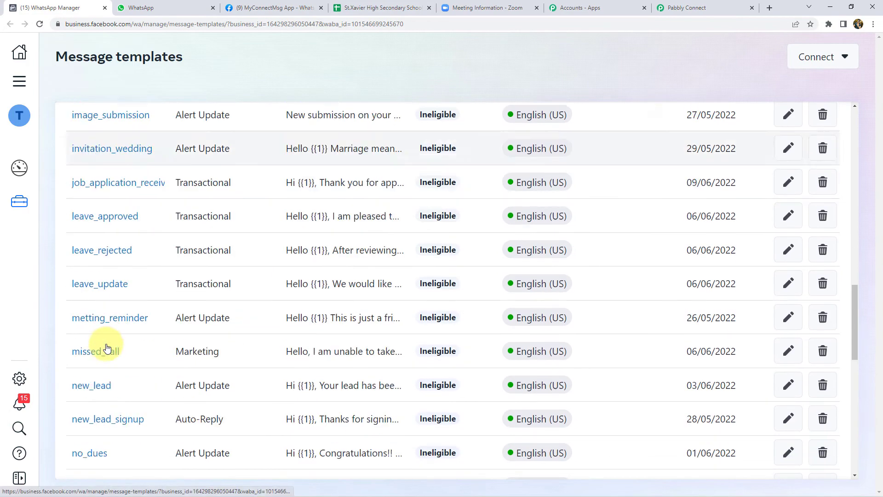
scroll(105, 348, down, 3)
scroll(106, 347, down, 2)
scroll(106, 347, down, 3)
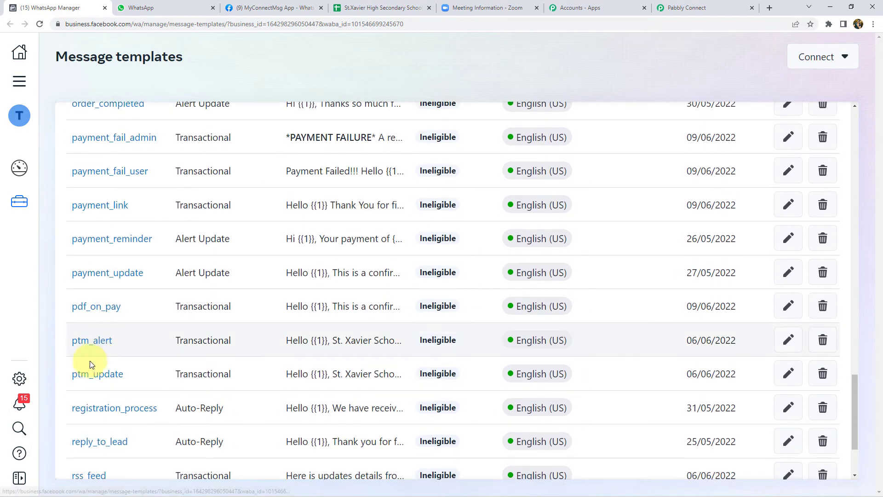
click(96, 341)
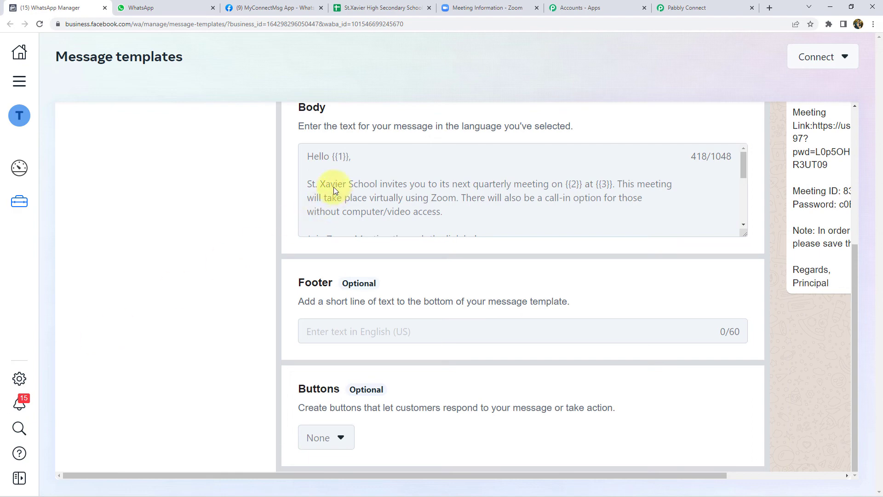
drag(324, 158, 326, 158)
click(332, 156)
drag(566, 184, 584, 184)
scroll(529, 192, down, 2)
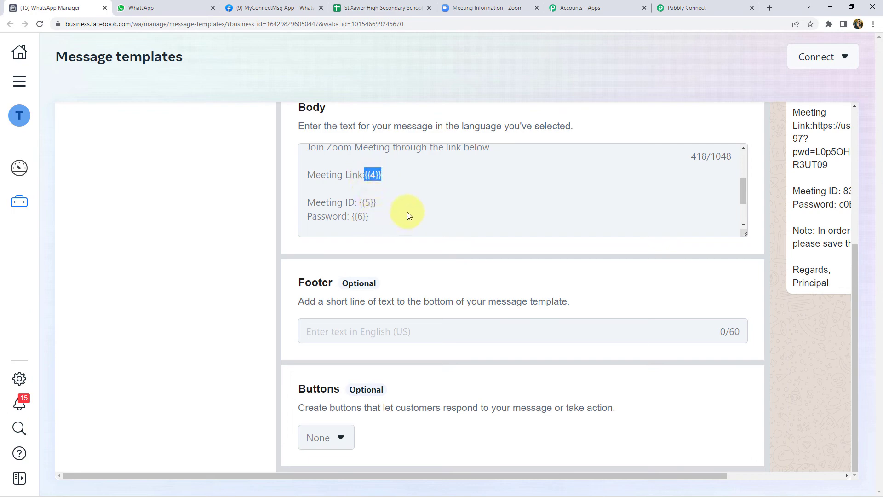
scroll(407, 213, up, 3)
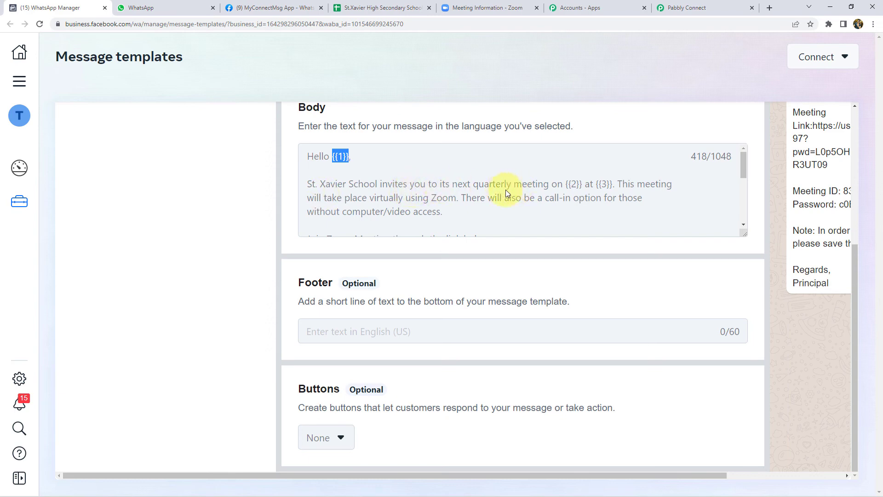
click(566, 185)
drag(608, 184, 615, 186)
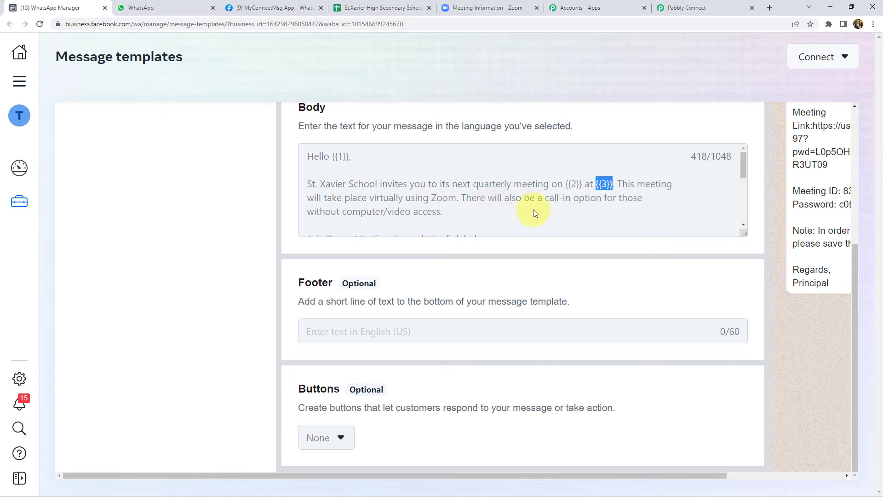
scroll(336, 222, down, 1)
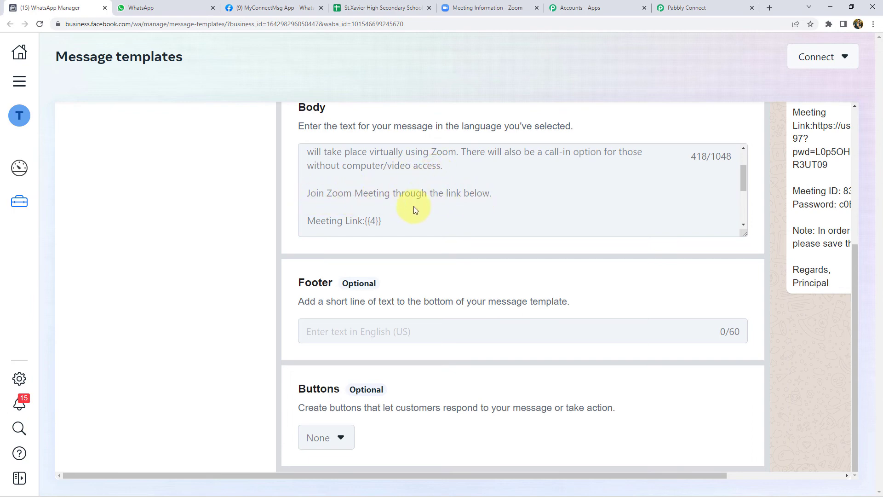
scroll(413, 208, down, 1)
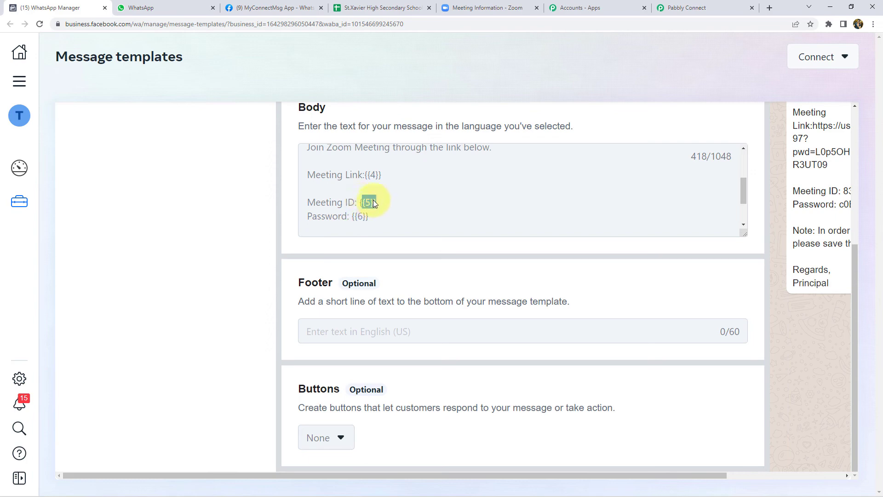
click(327, 148)
scroll(343, 184, down, 1)
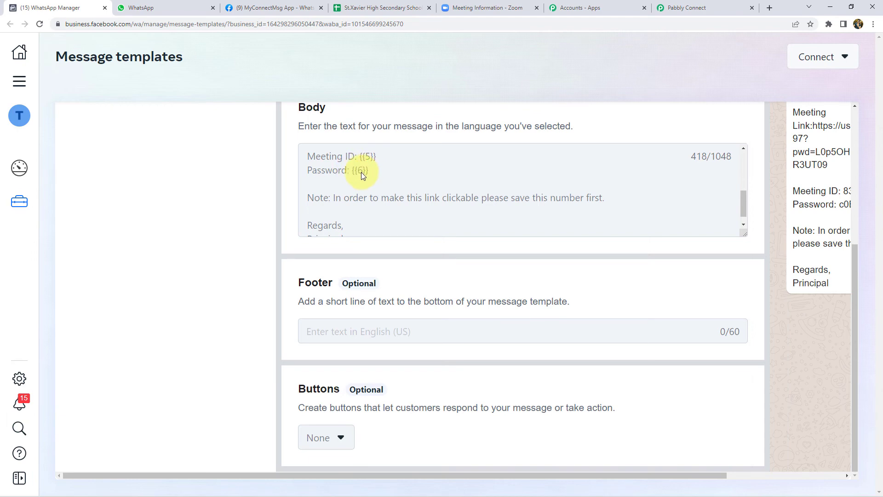
scroll(361, 175, down, 1)
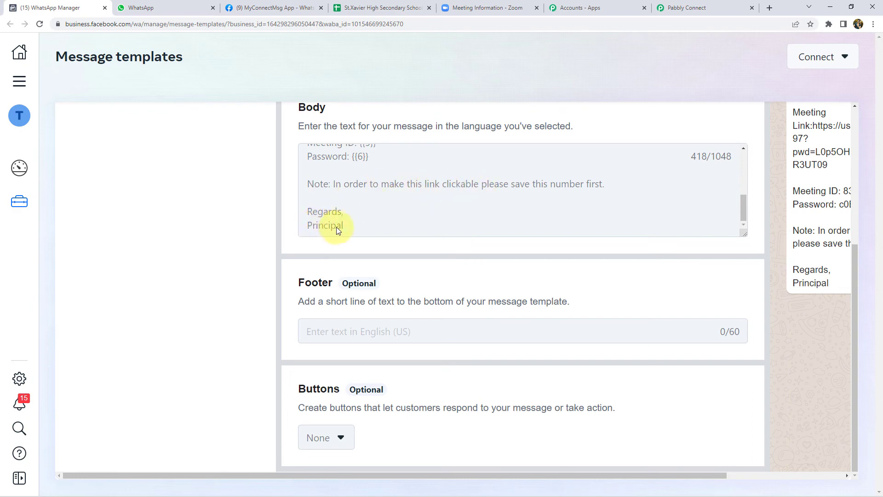
drag(307, 183, 545, 184)
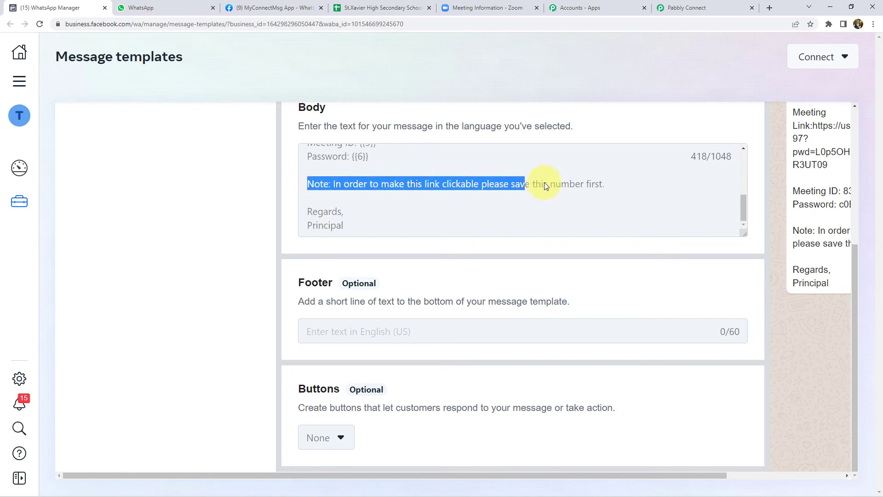
click(597, 187)
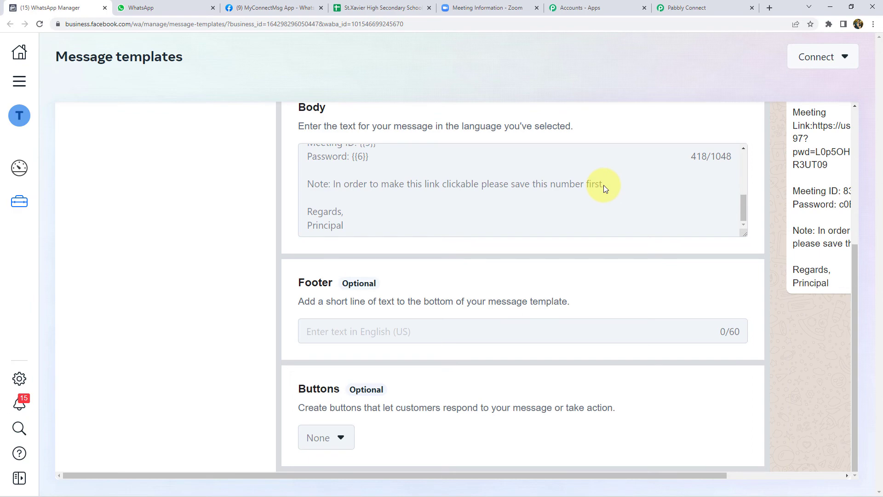
drag(604, 185, 330, 181)
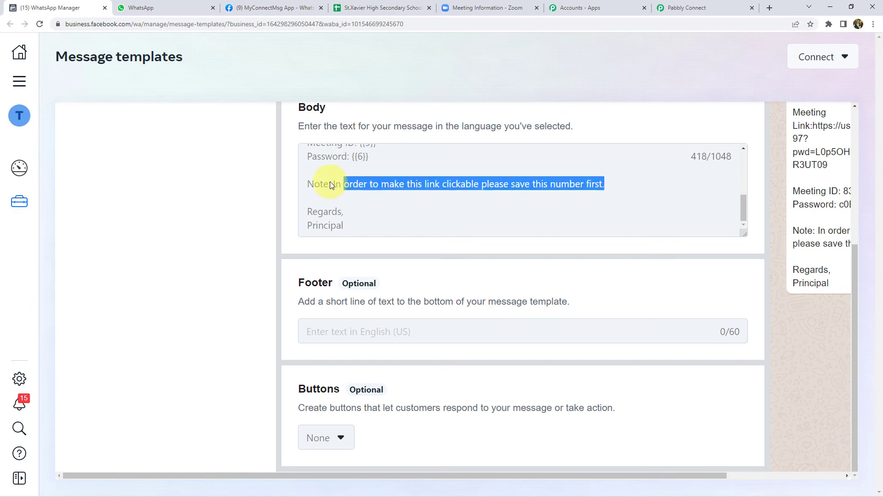
click(311, 182)
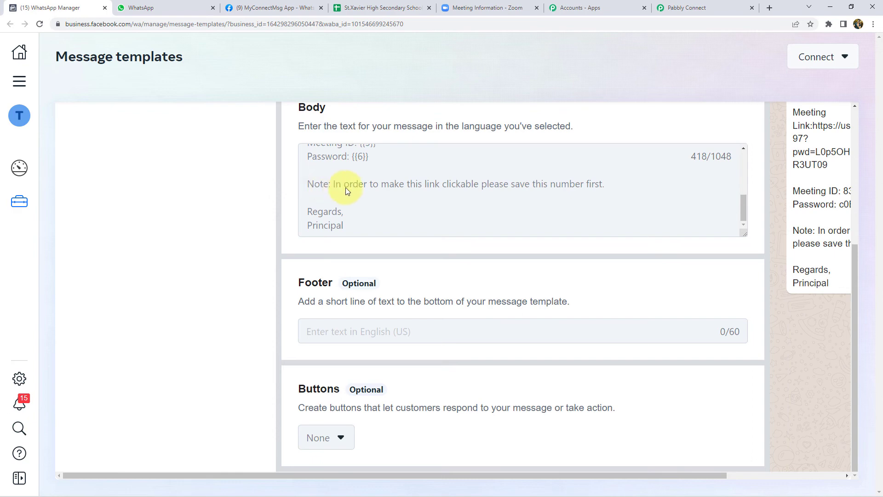
drag(334, 184, 602, 183)
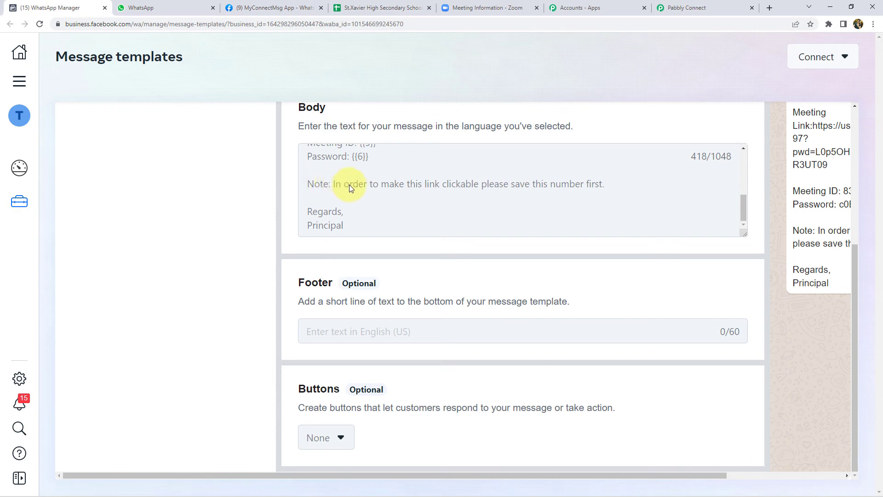
click(598, 185)
scroll(300, 223, up, 2)
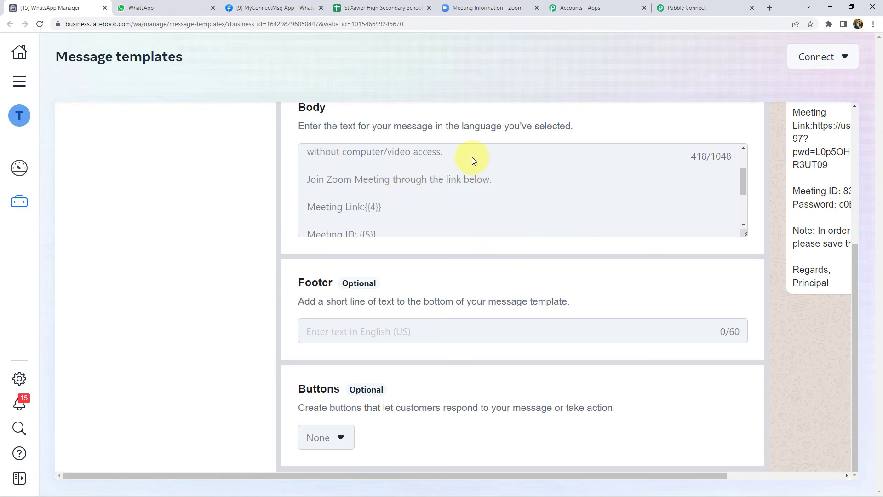
scroll(483, 291, up, 5)
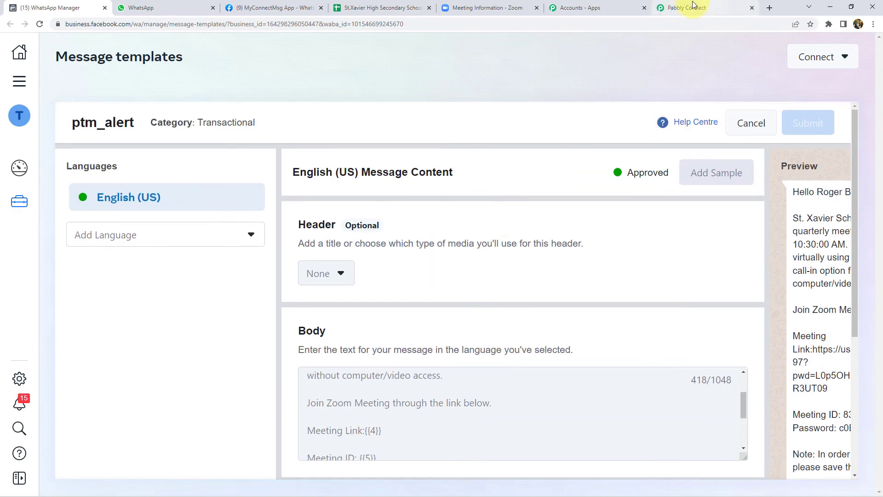
Focus the WhatsApp step's Recipient Mobile Number field after a quick look at the student spreadsheet.
click(694, 5)
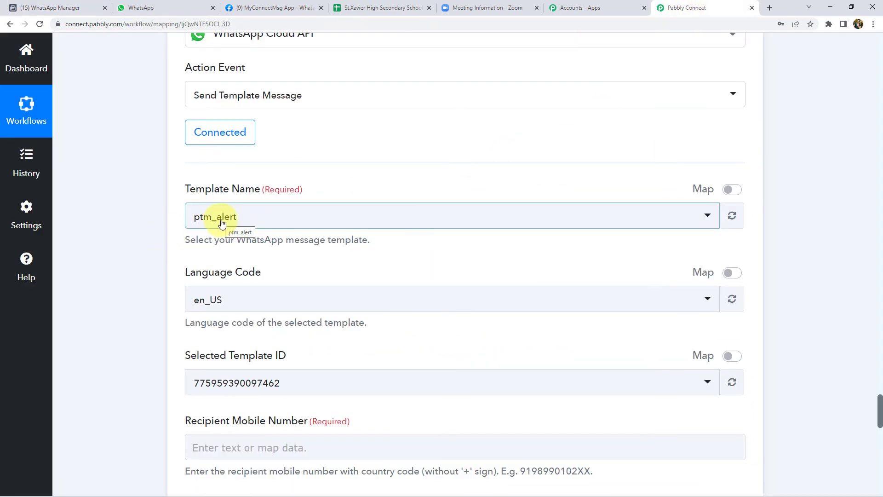
scroll(161, 230, down, 2)
scroll(123, 247, down, 4)
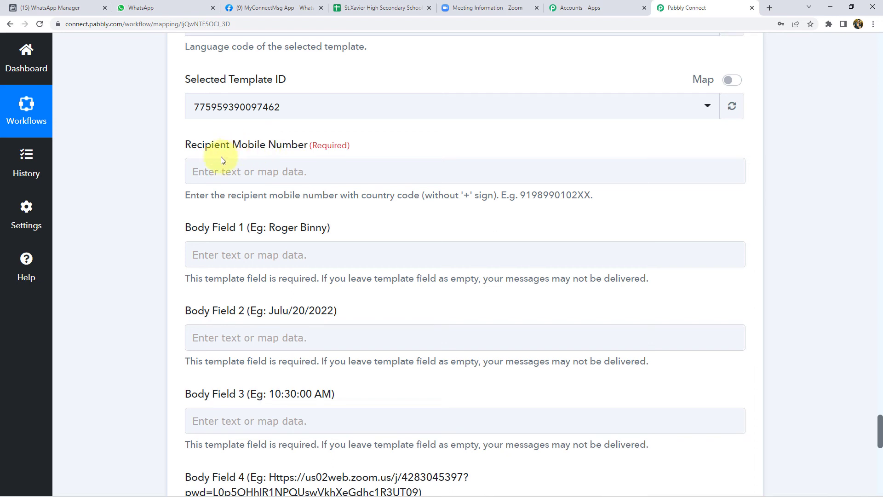
click(254, 179)
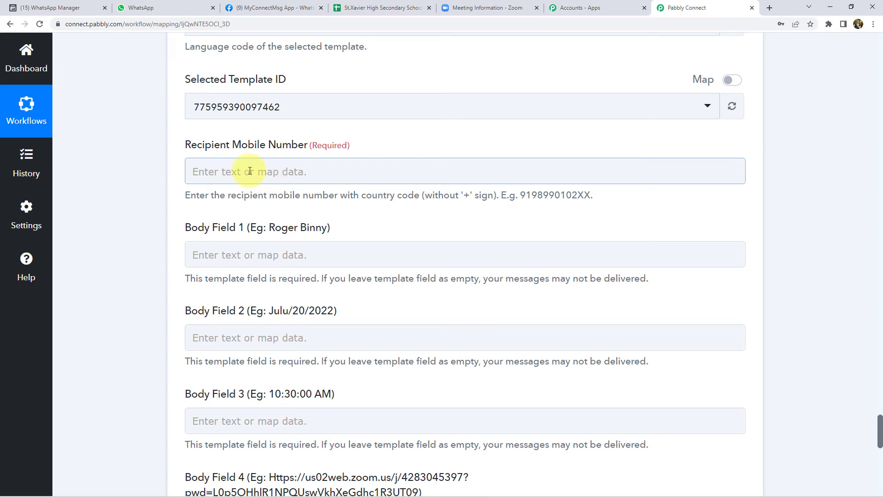
click(355, 7)
click(696, 4)
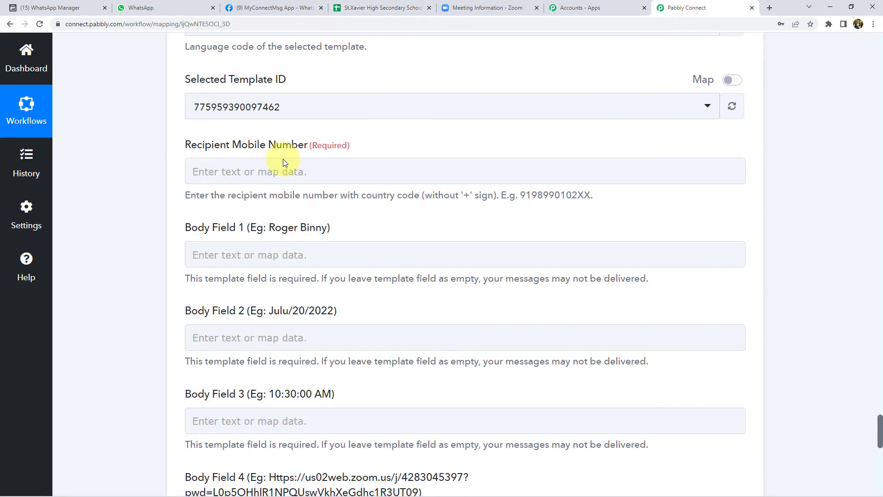
click(228, 172)
click(228, 172)
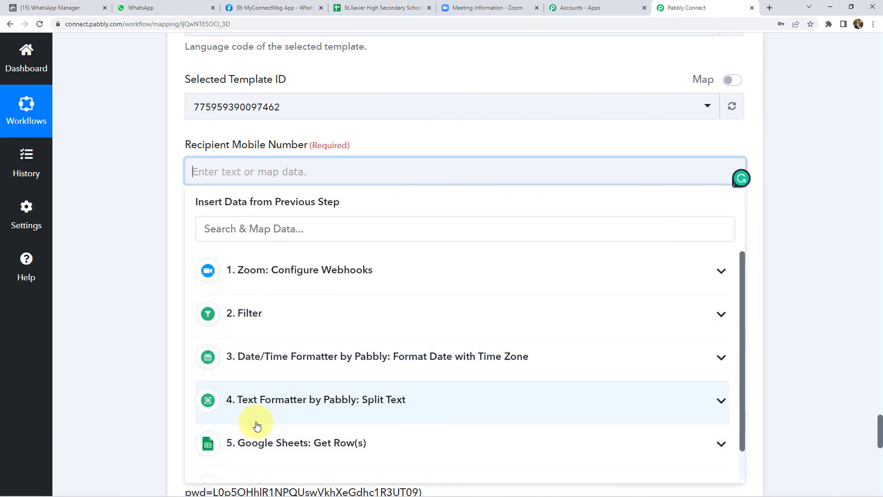
Map the 6. Iterator by Pabbly's Parent's Mobile Number into Recipient Mobile Number.
scroll(253, 424, down, 1)
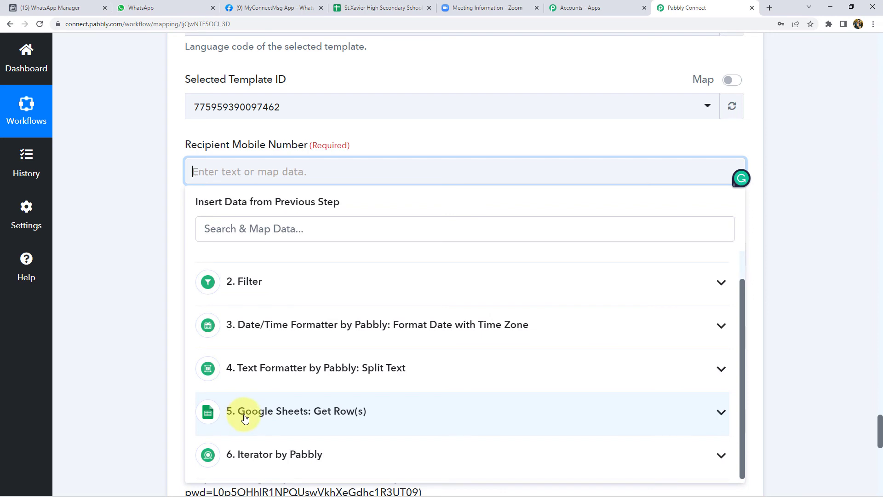
click(236, 457)
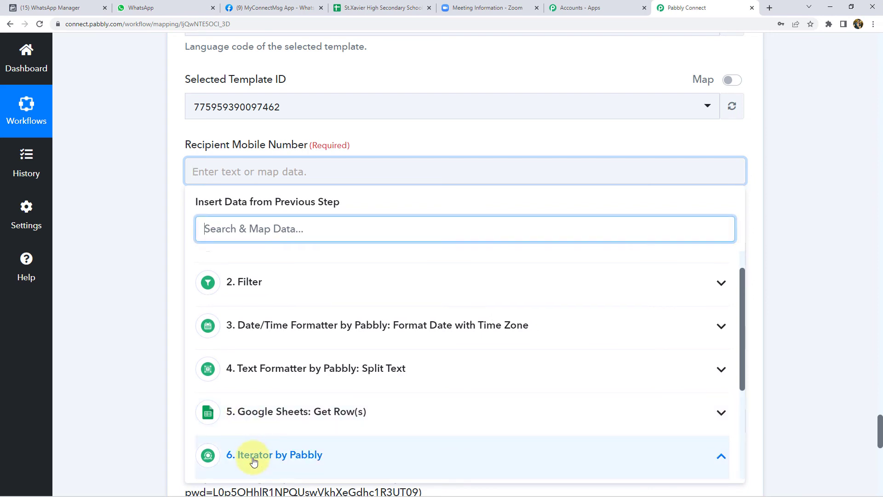
scroll(243, 414, down, 3)
scroll(245, 380, down, 2)
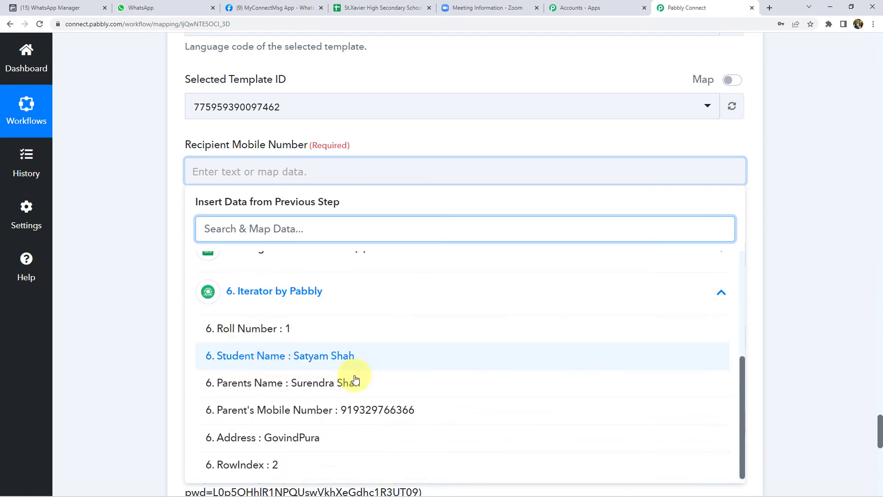
click(394, 410)
click(150, 184)
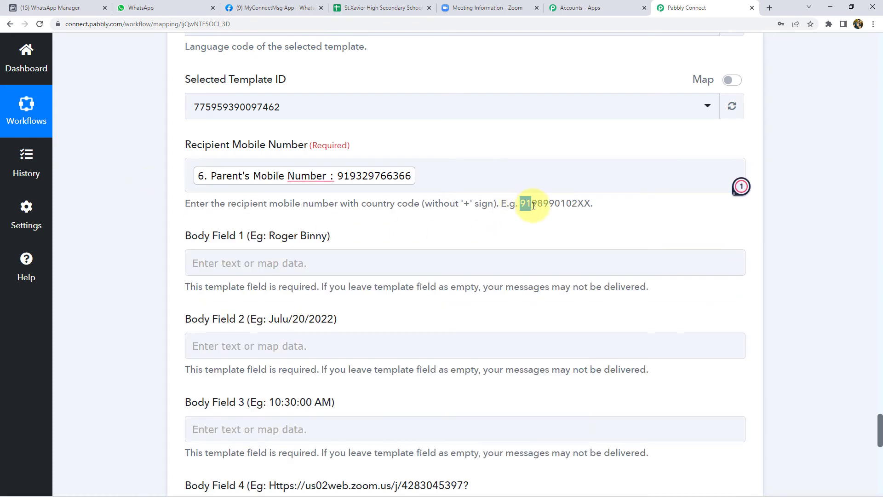
Note the no-plus-sign hint and verify the parent mobile numbers in D2:D13 of the spreadsheet.
double_click(467, 204)
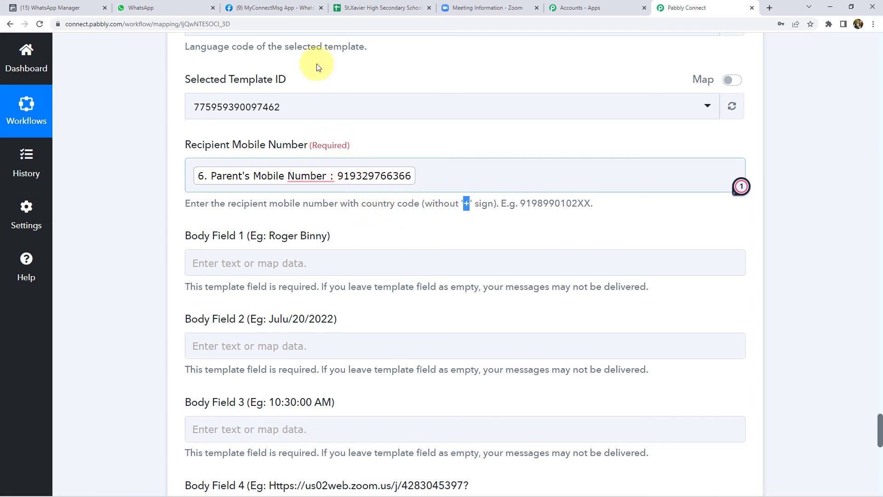
click(352, 9)
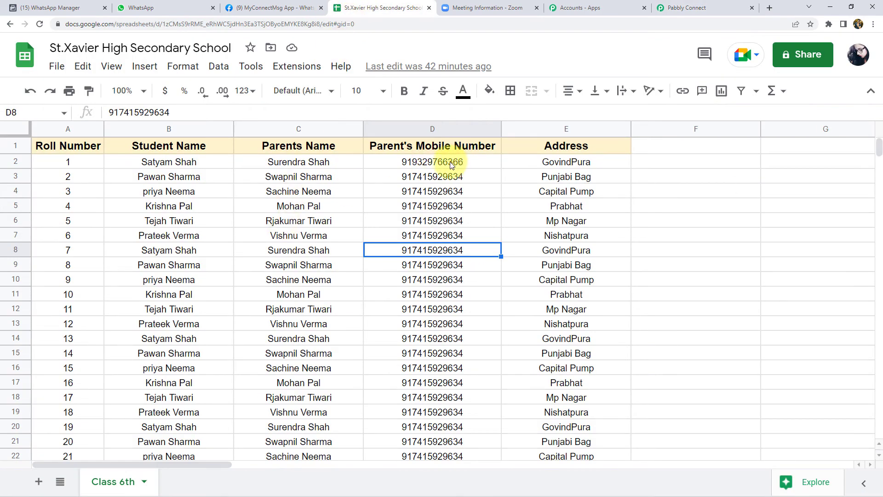
drag(453, 162, 442, 331)
click(406, 164)
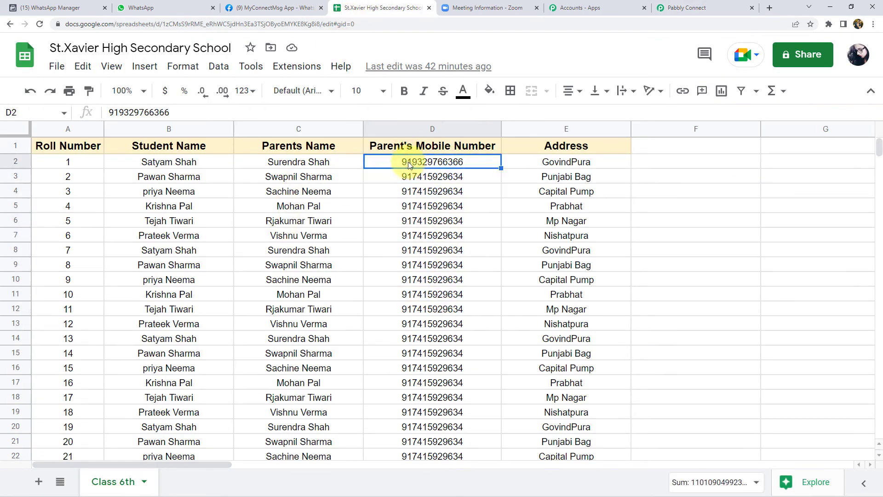
click(681, 8)
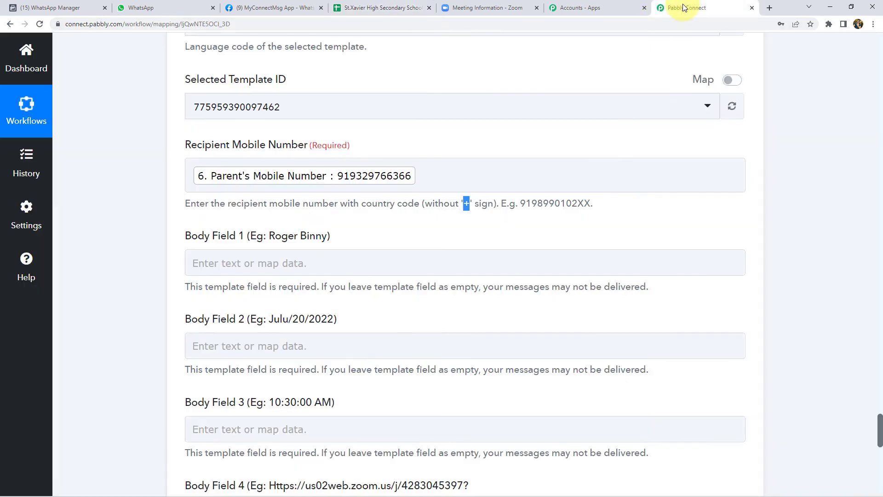
Scroll through the still-empty Body Fields 1 to 6, then go back to the ptm_alert template.
click(394, 203)
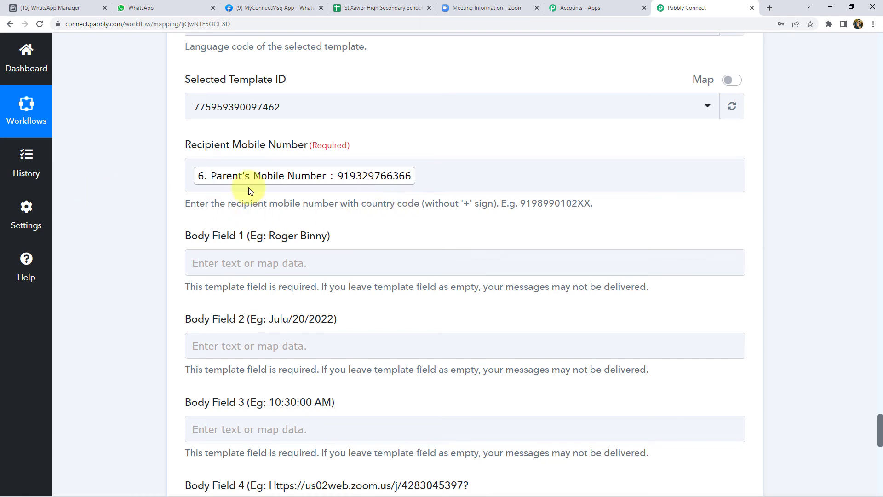
scroll(145, 211, down, 1)
scroll(145, 209, down, 3)
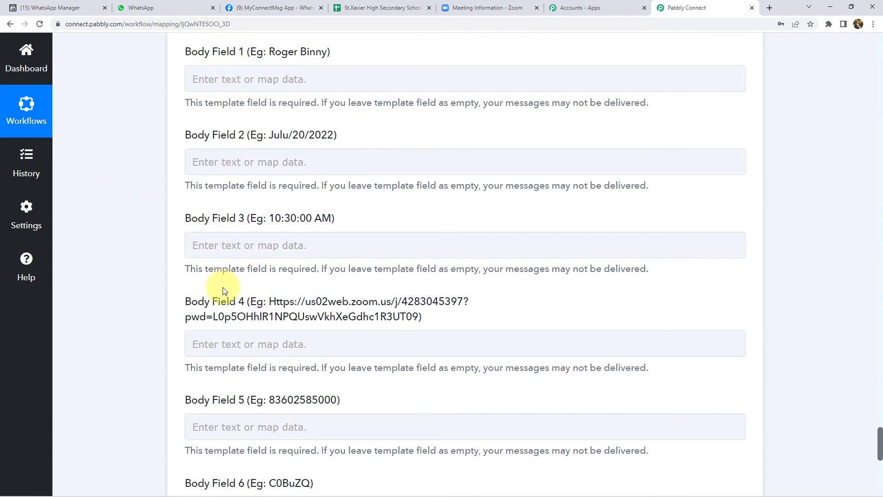
scroll(211, 430, down, 1)
scroll(230, 448, down, 1)
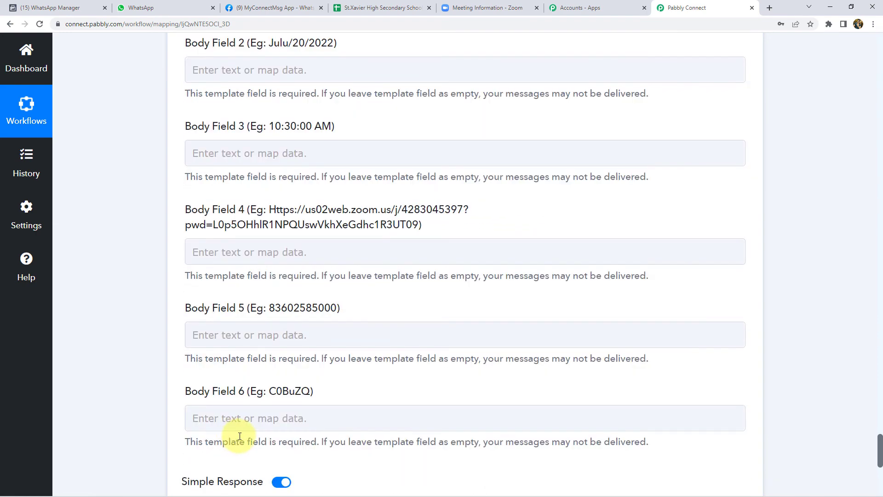
scroll(236, 435, up, 2)
click(60, 6)
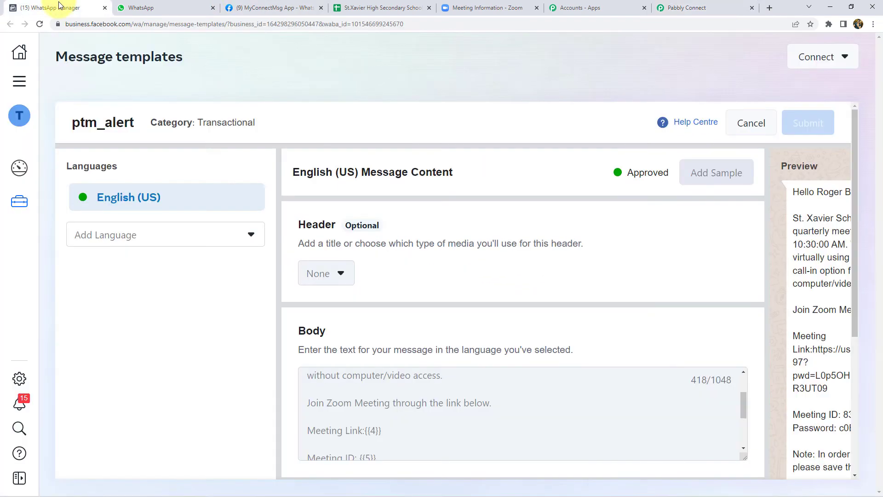
scroll(406, 321, down, 1)
scroll(406, 321, down, 1)
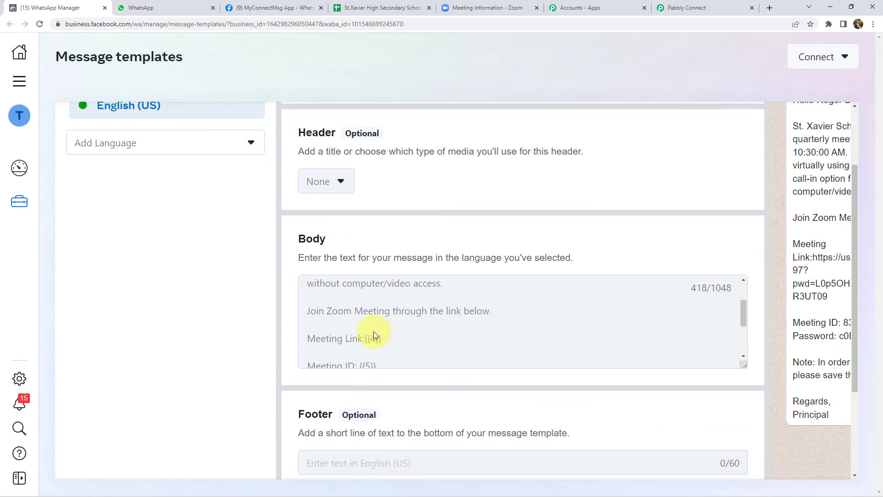
scroll(374, 331, up, 2)
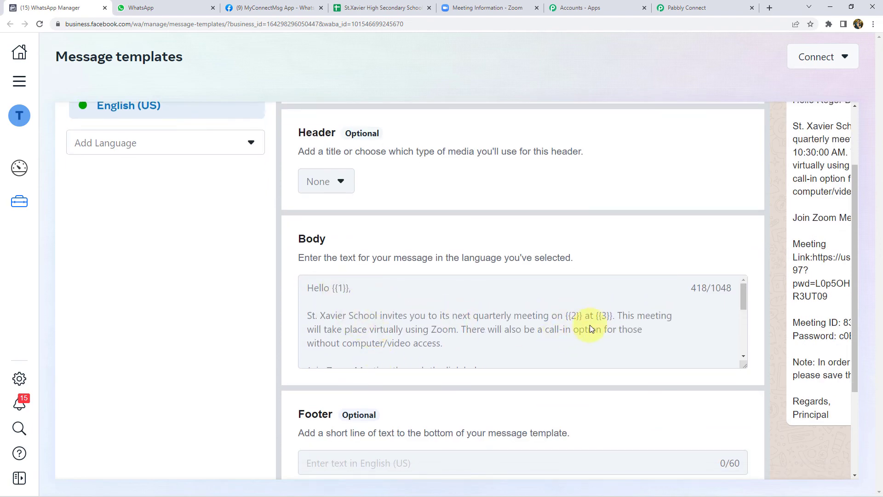
scroll(396, 301, down, 3)
scroll(378, 290, up, 1)
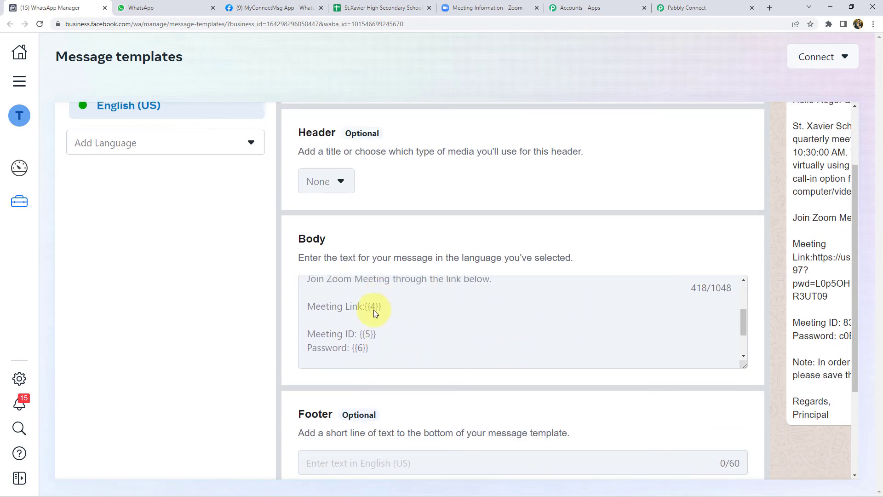
scroll(368, 346, down, 2)
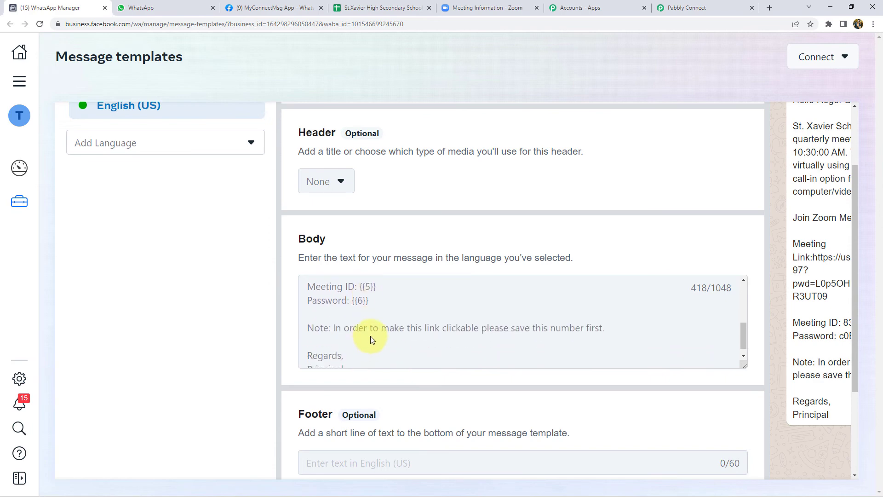
scroll(371, 336, up, 4)
click(686, 7)
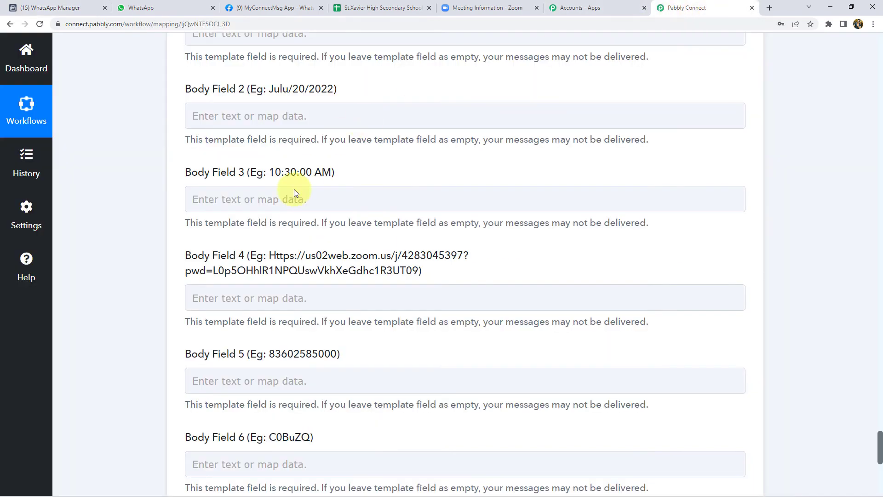
scroll(280, 268, down, 3)
scroll(257, 266, up, 3)
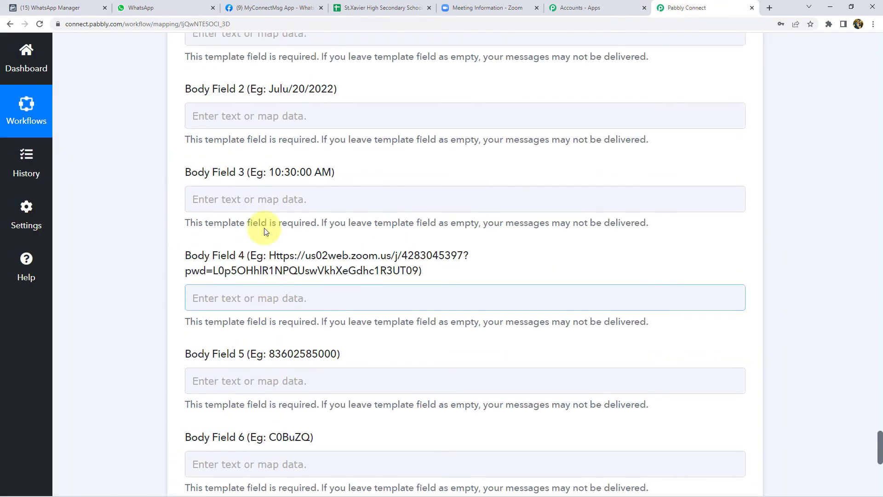
click(76, 8)
scroll(564, 328, up, 1)
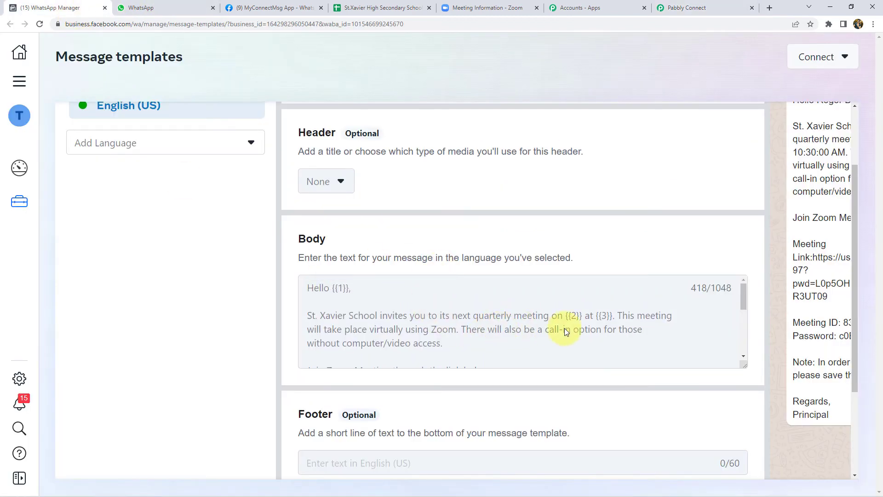
click(674, 8)
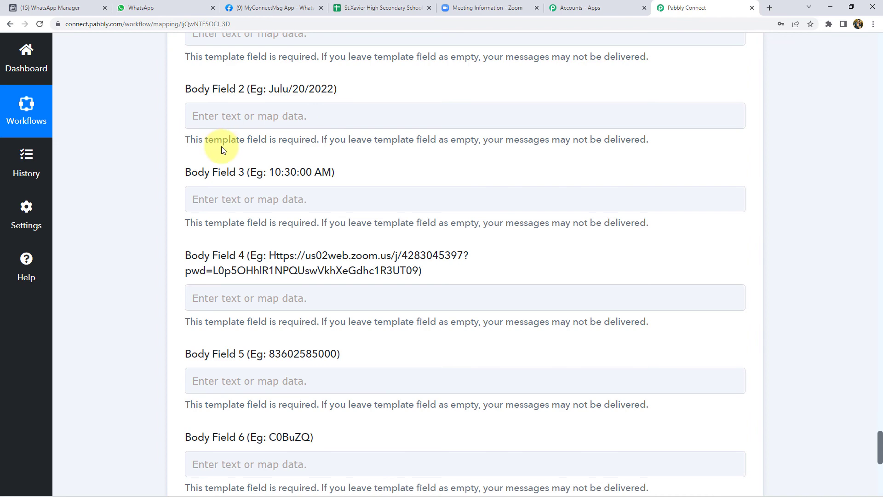
scroll(194, 143, up, 2)
scroll(194, 142, up, 2)
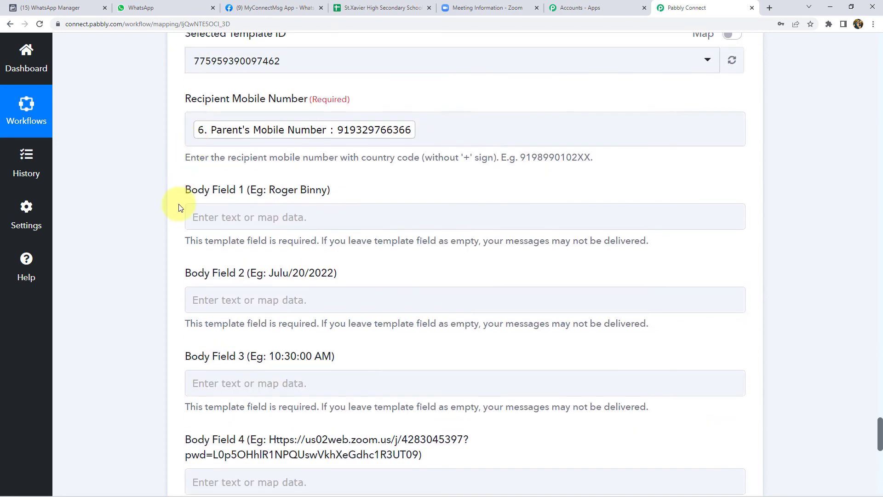
scroll(197, 143, down, 1)
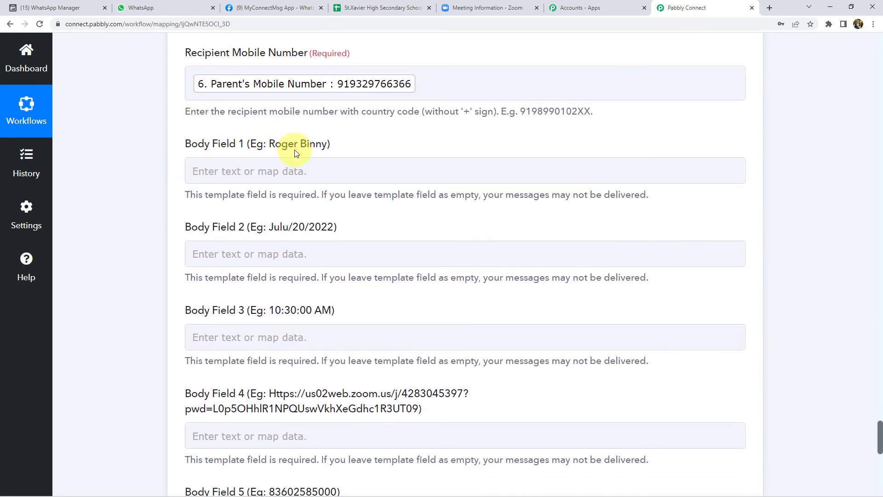
click(64, 8)
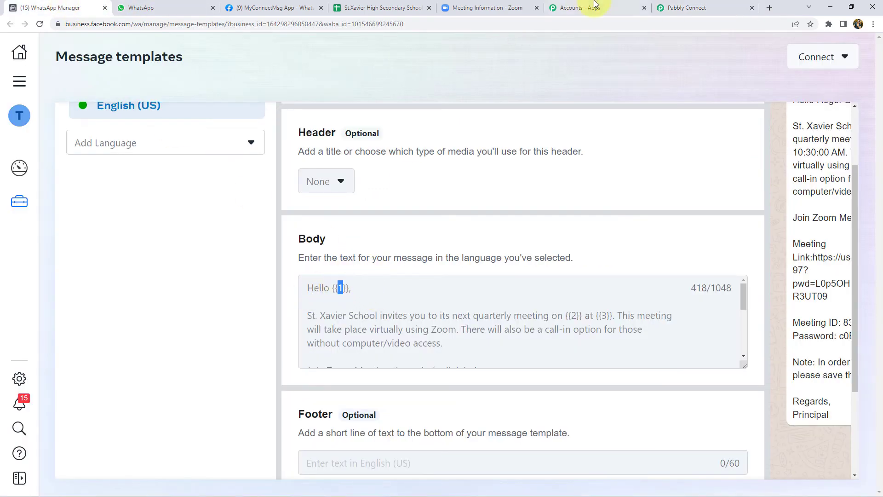
Map the Iterator's Parents Name into Body Field 1.
click(686, 7)
click(234, 173)
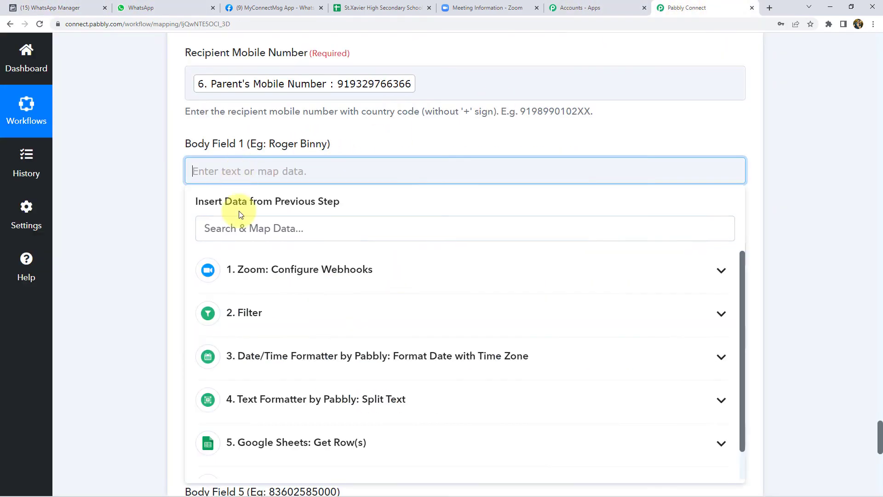
scroll(290, 368, down, 1)
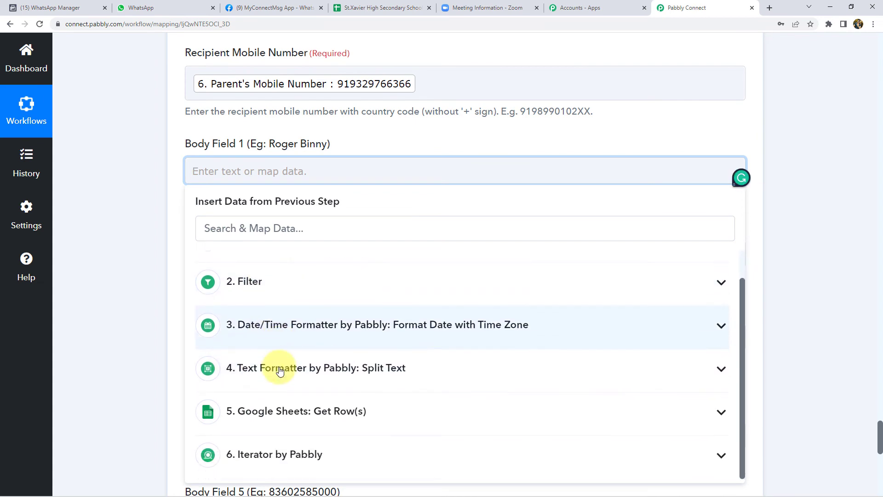
click(285, 455)
scroll(148, 371, down, 3)
scroll(148, 369, down, 1)
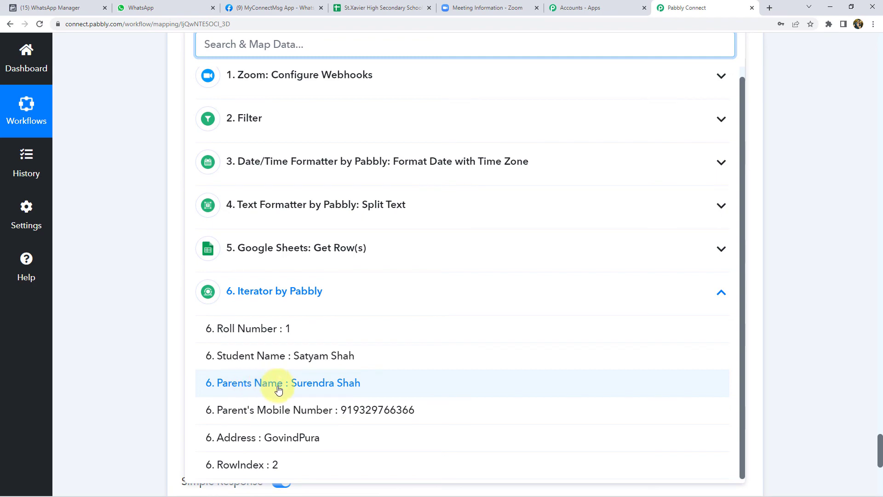
click(316, 385)
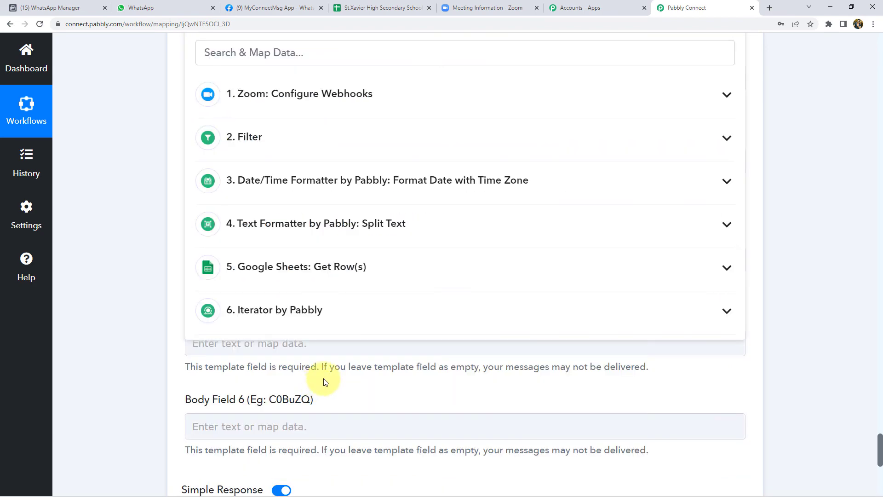
click(132, 229)
scroll(131, 228, up, 3)
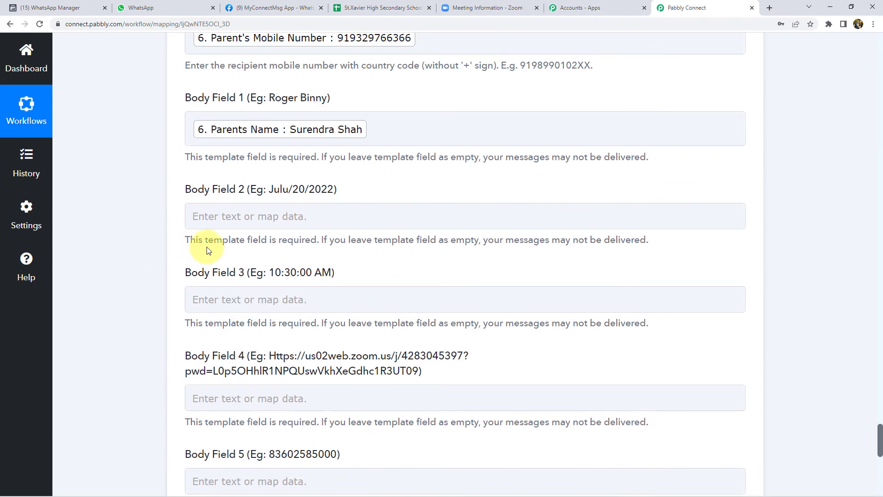
Map Split Text's Result 0 (Jun/20/2022) into Body Field 2.
click(244, 208)
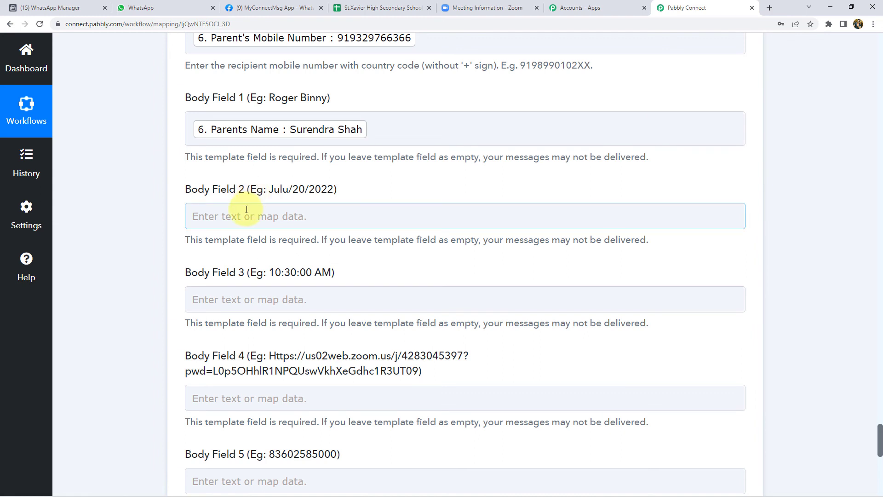
click(223, 214)
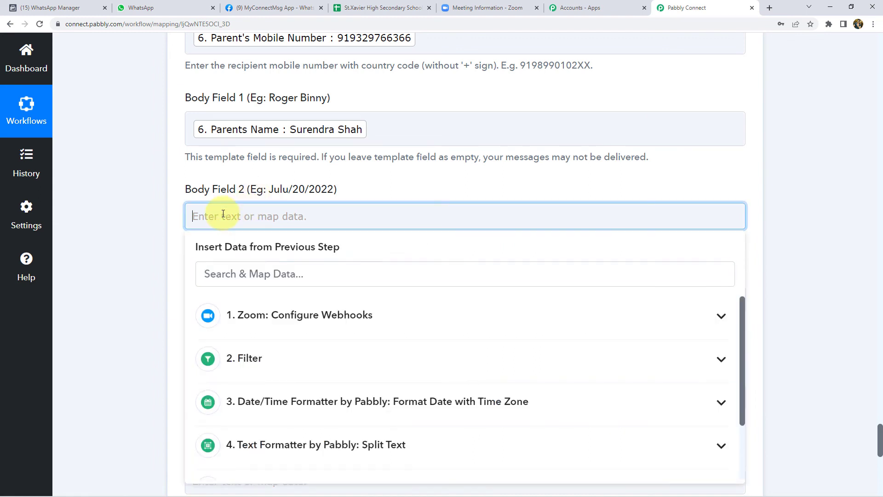
scroll(290, 352, down, 2)
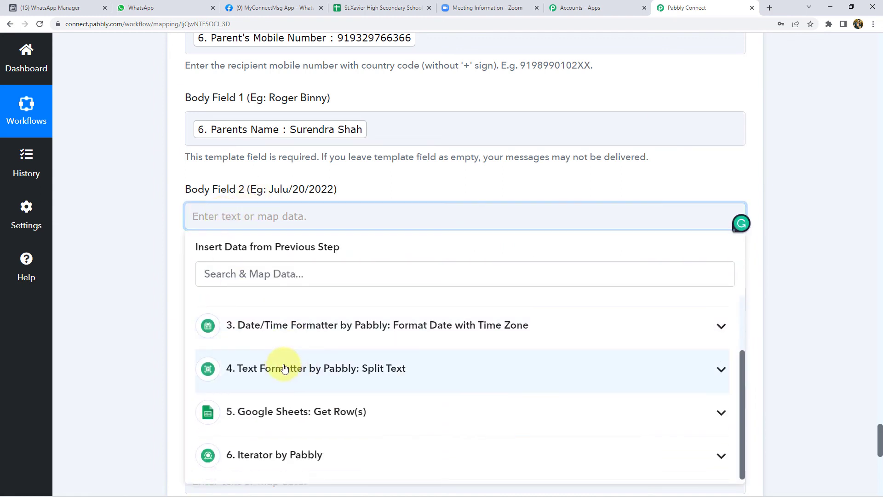
click(291, 368)
scroll(290, 396, down, 1)
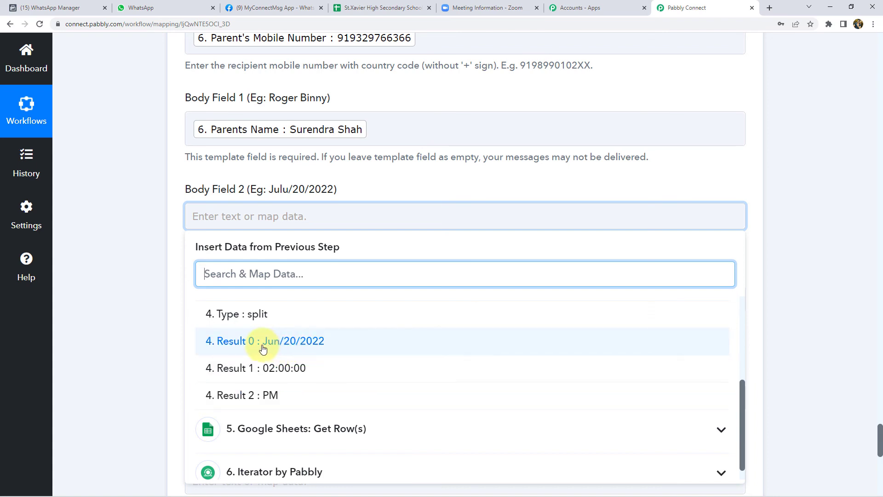
click(282, 341)
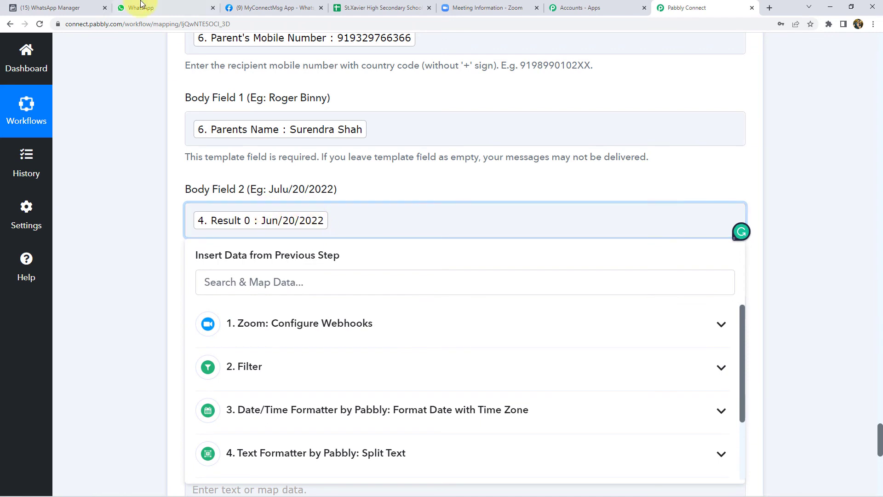
Check the template's {{2}} and {{3}} placeholders, then close Body Field 2's data list.
click(3, 9)
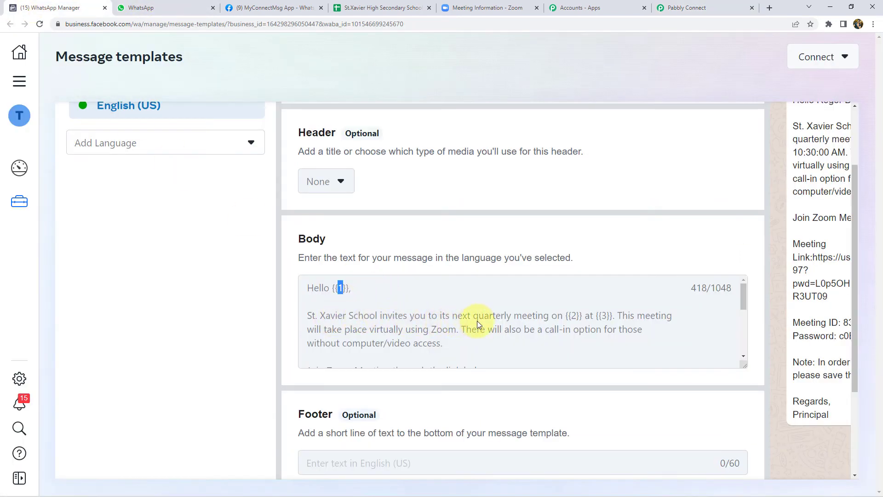
drag(565, 315, 571, 316)
click(672, 7)
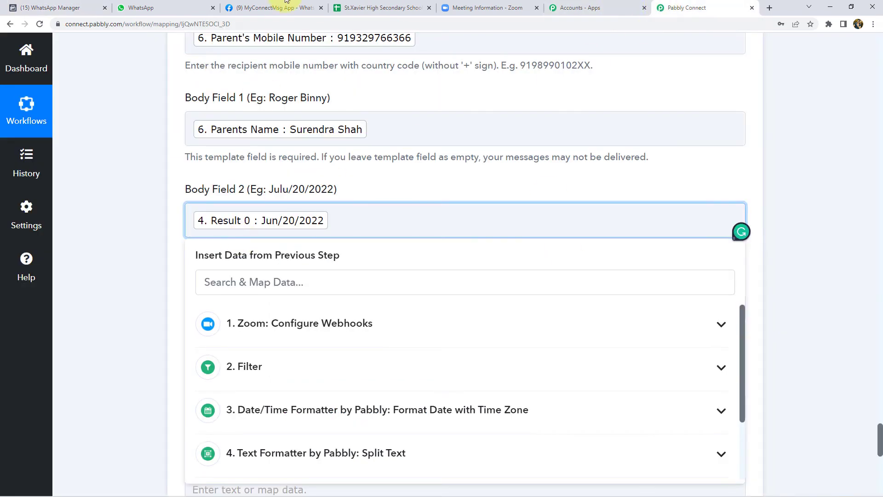
click(63, 6)
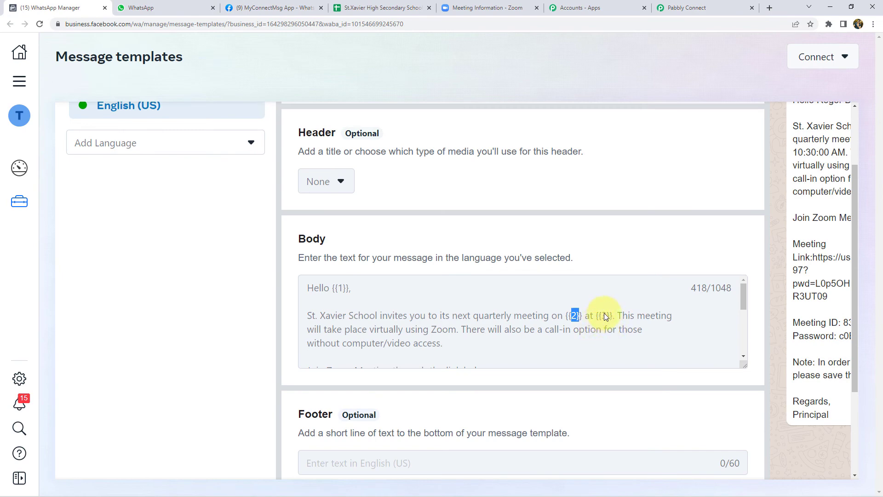
double_click(604, 315)
text(3)
scroll(506, 335, down, 2)
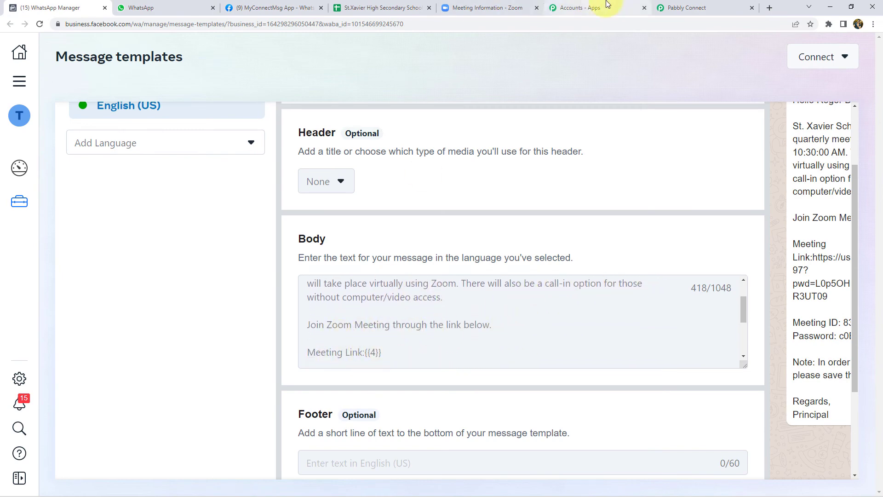
click(687, 8)
click(149, 205)
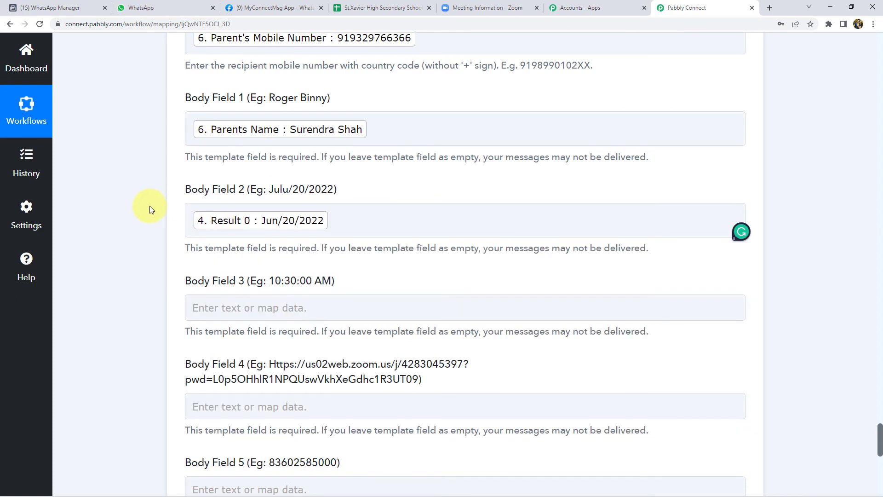
scroll(150, 205, down, 2)
click(233, 212)
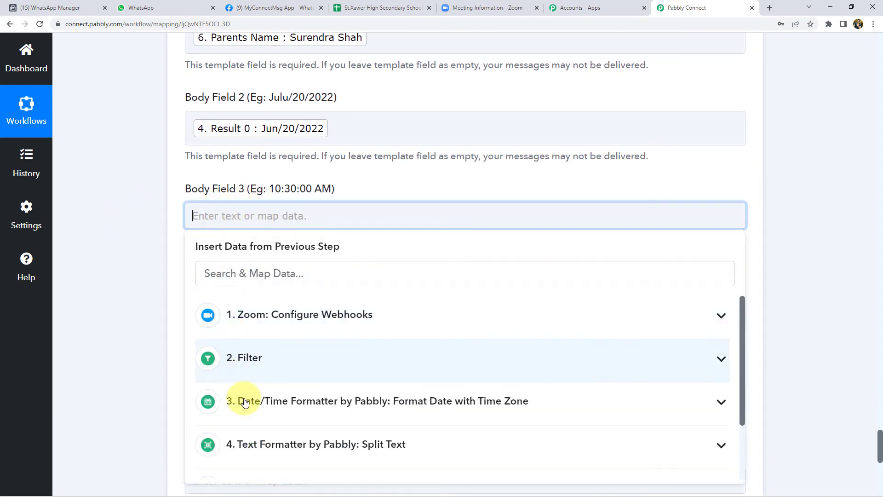
scroll(188, 372, down, 2)
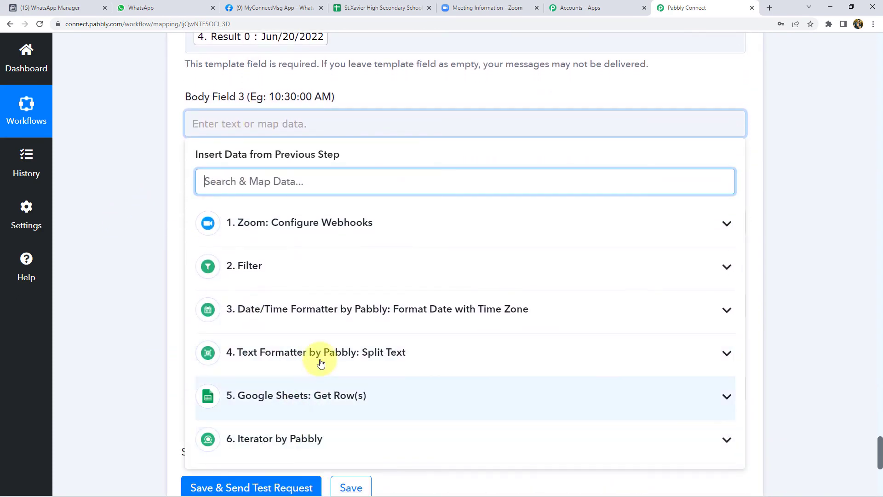
click(339, 367)
scroll(276, 405, down, 2)
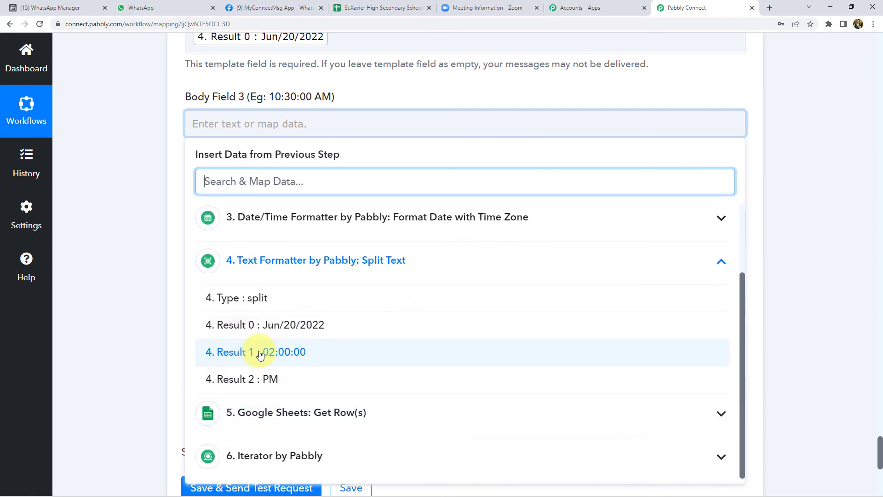
click(285, 360)
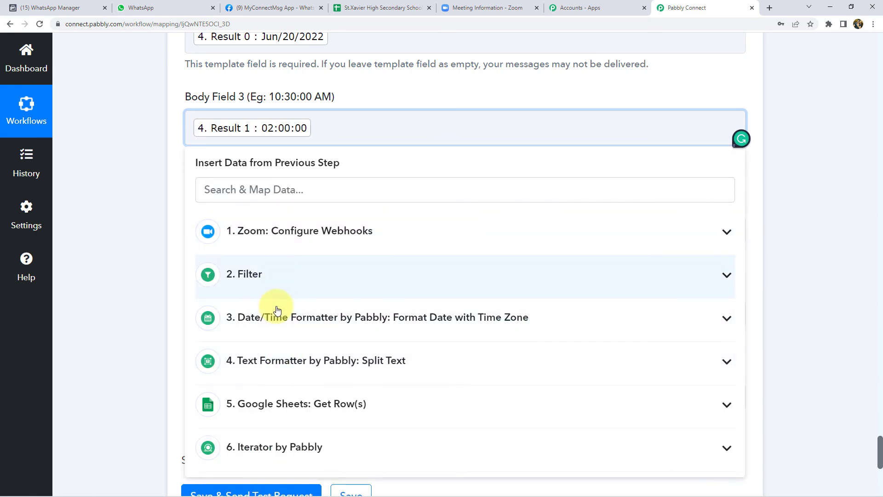
scroll(299, 441, down, 2)
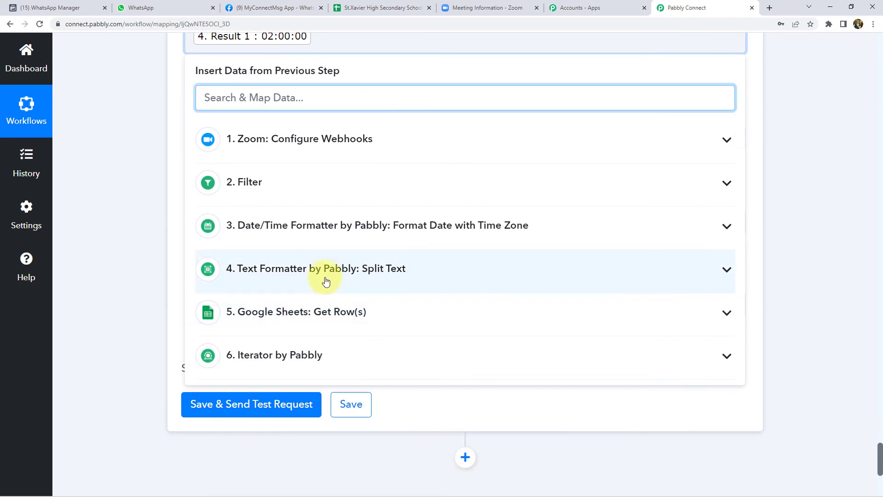
click(328, 275)
click(264, 389)
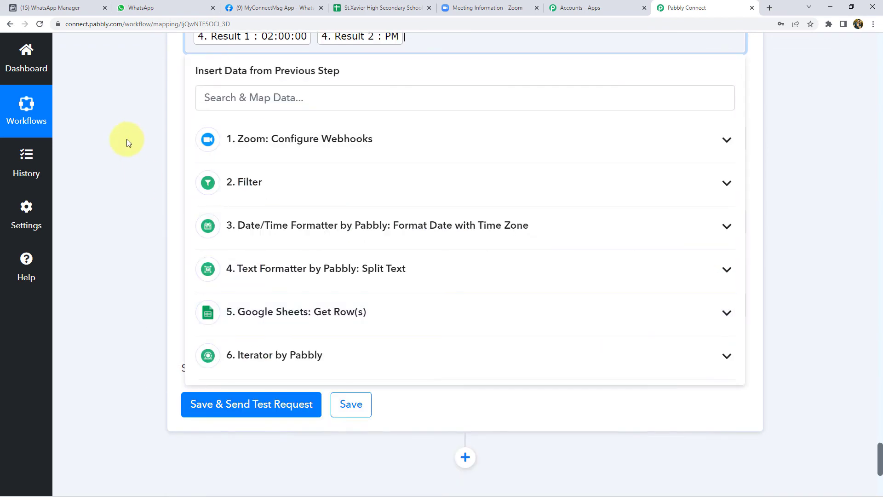
click(138, 154)
scroll(142, 159, up, 2)
scroll(144, 164, down, 1)
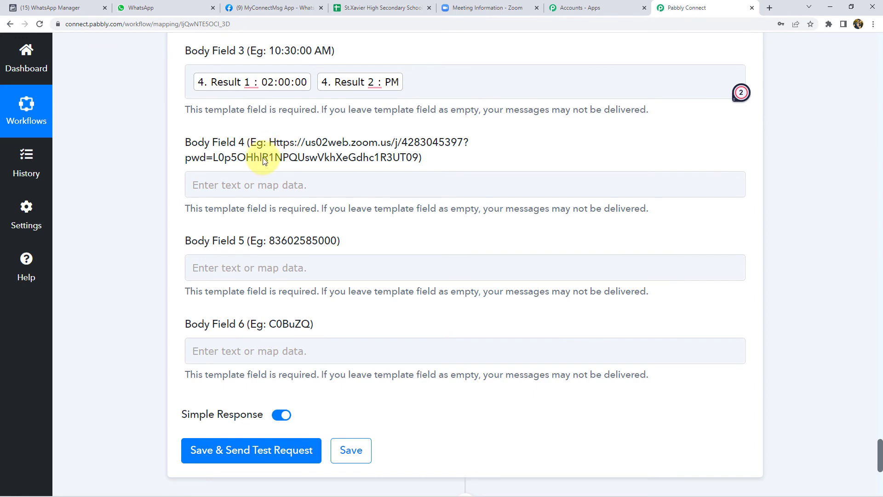
click(55, 8)
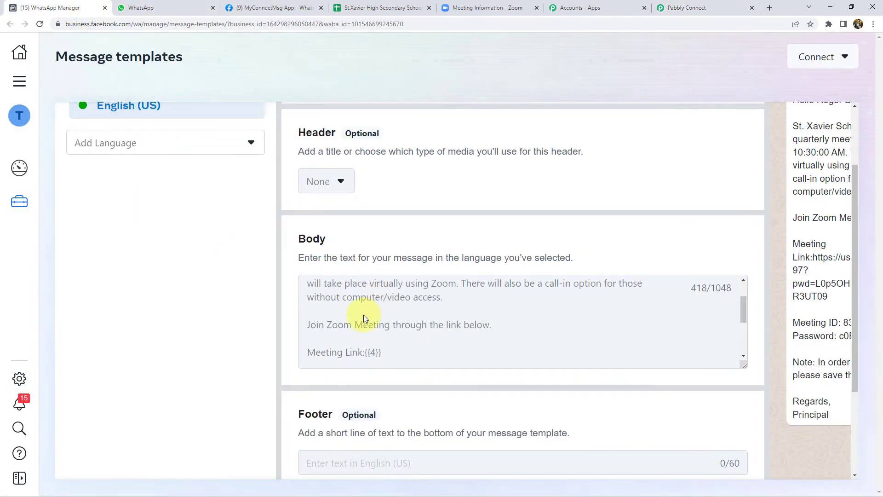
click(687, 8)
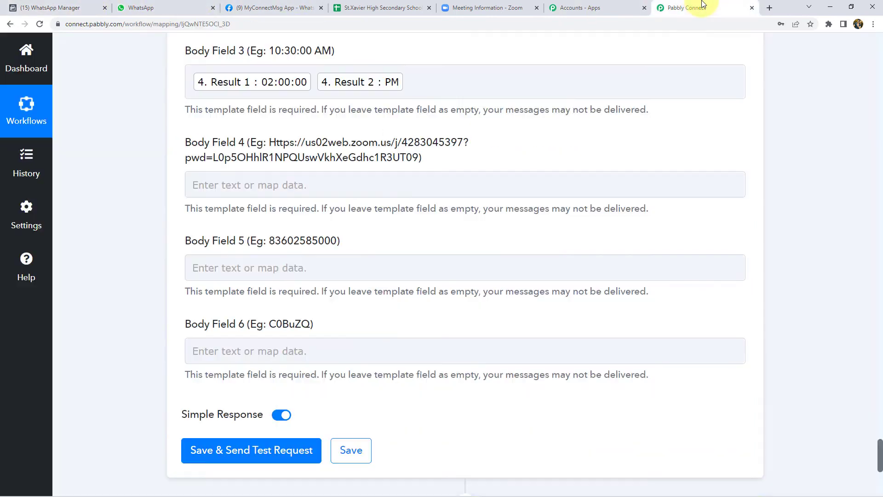
Map the Zoom webhook's Payload Object Join Url into Body Field 4.
click(279, 185)
click(279, 185)
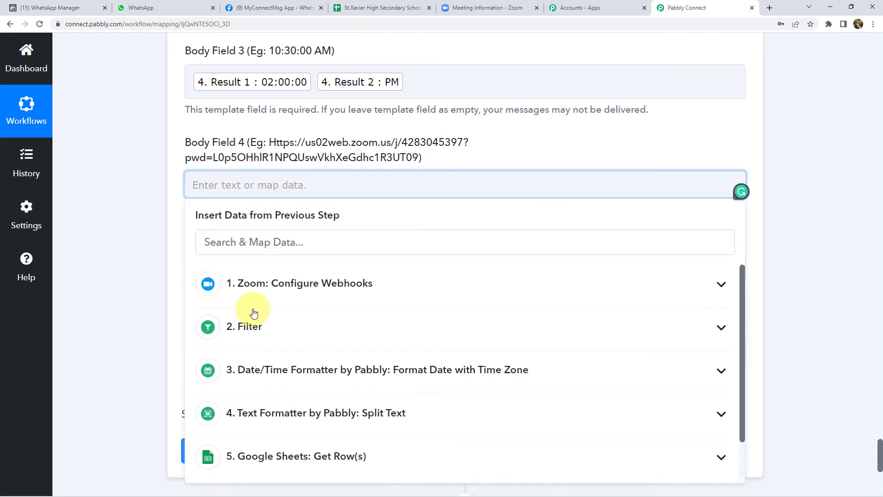
click(306, 285)
scroll(144, 312, down, 1)
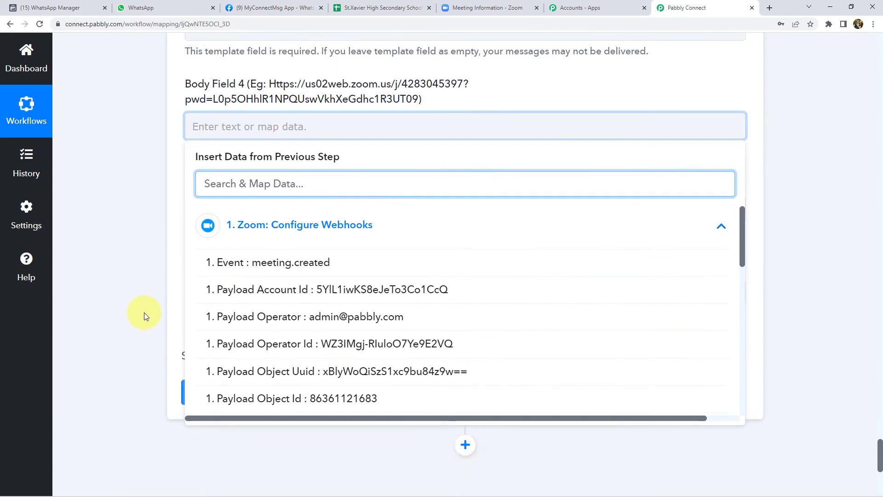
scroll(360, 317, down, 1)
scroll(359, 323, down, 2)
scroll(359, 323, down, 1)
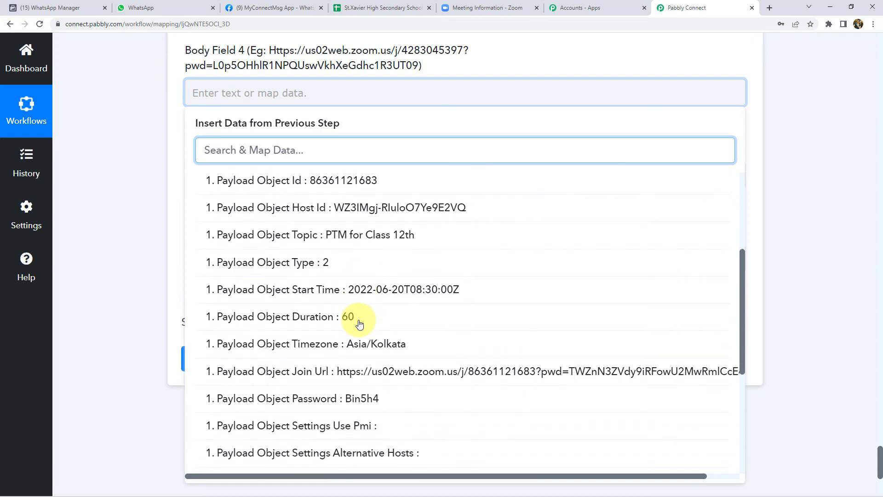
scroll(359, 324, down, 1)
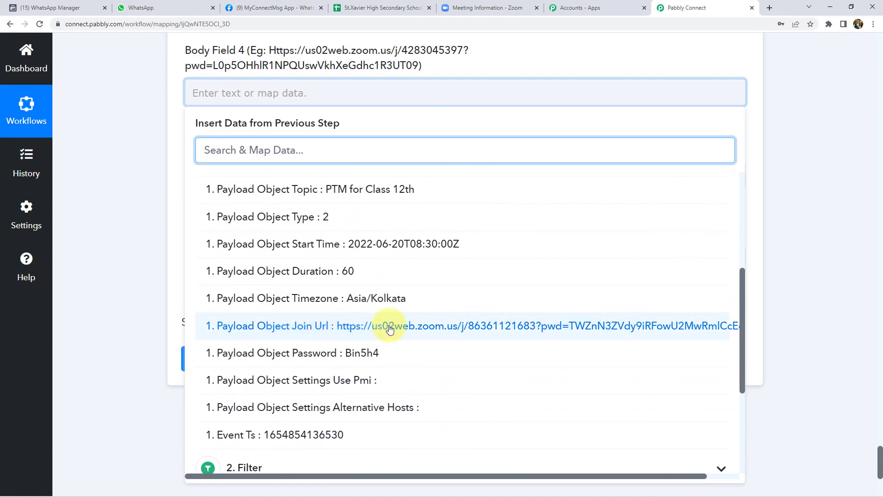
click(382, 325)
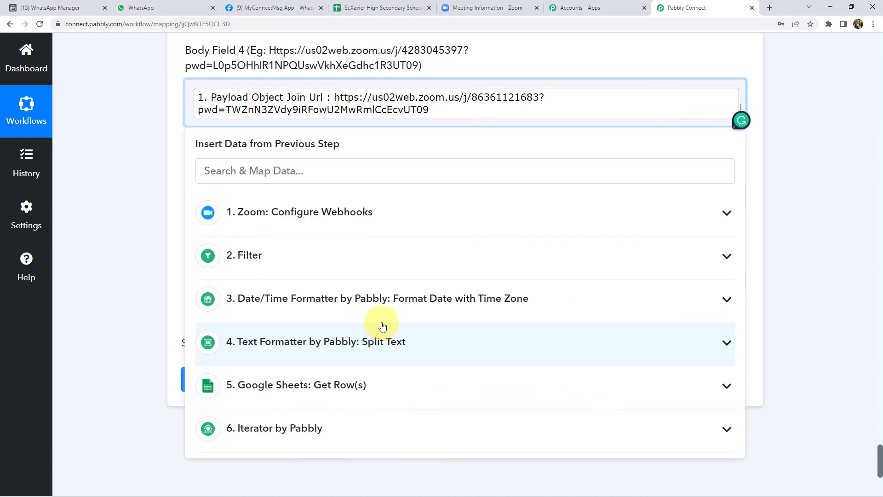
click(153, 131)
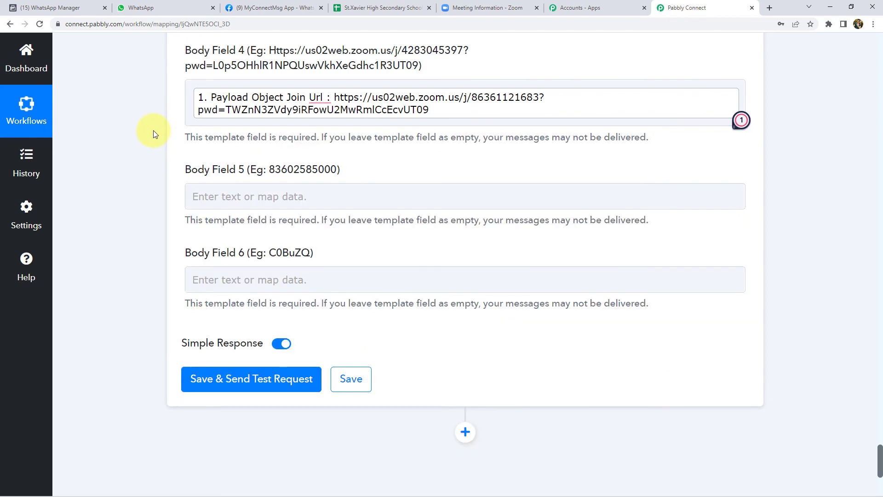
scroll(177, 142, down, 1)
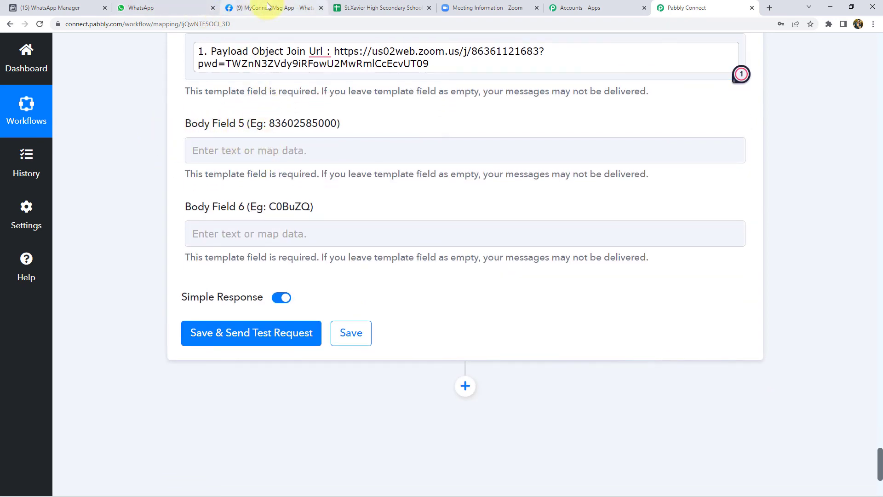
Check the template's meeting ID placeholder and insert Operator Id into Body Field 5.
click(65, 5)
scroll(377, 338, down, 2)
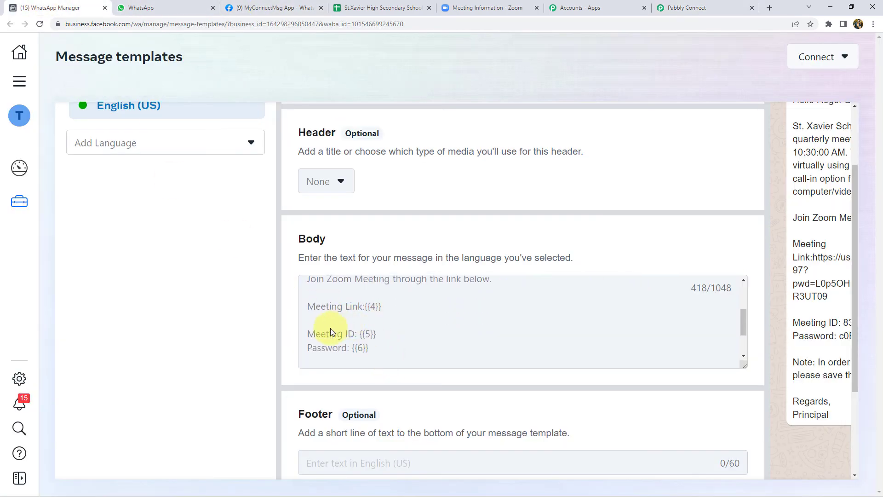
click(684, 6)
click(213, 150)
click(247, 244)
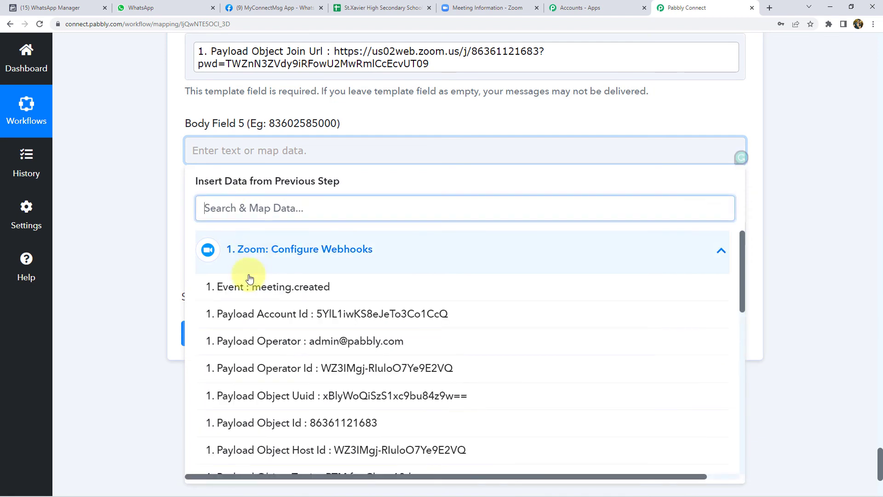
scroll(316, 312, down, 1)
scroll(324, 332, down, 1)
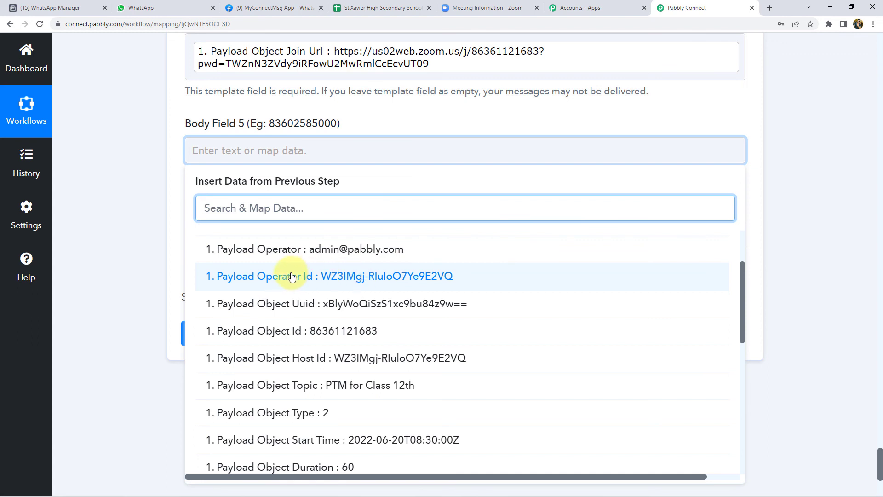
click(354, 278)
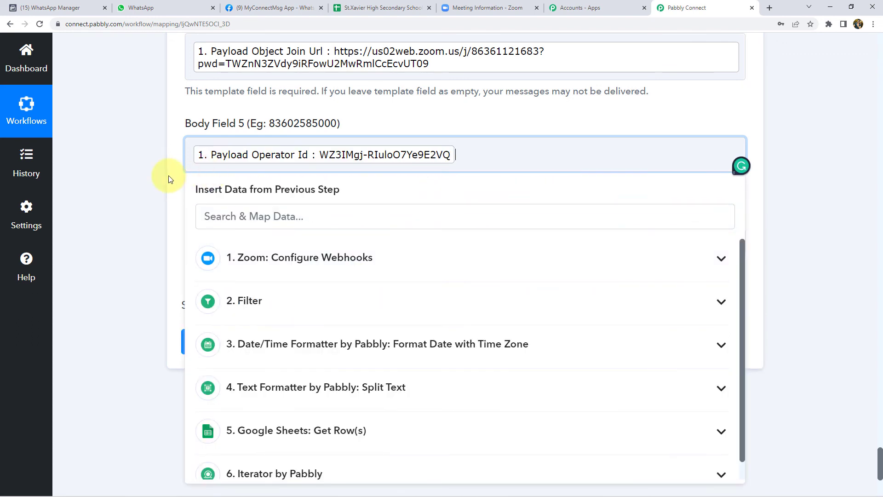
click(305, 257)
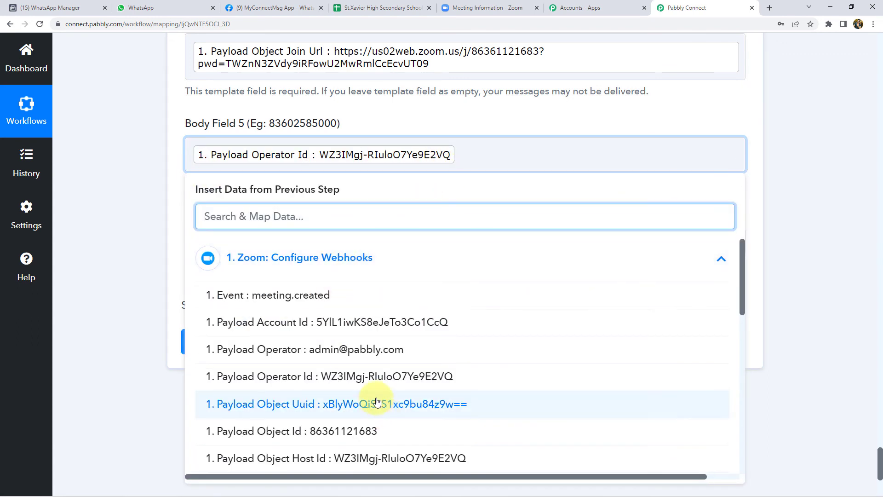
scroll(377, 401, down, 1)
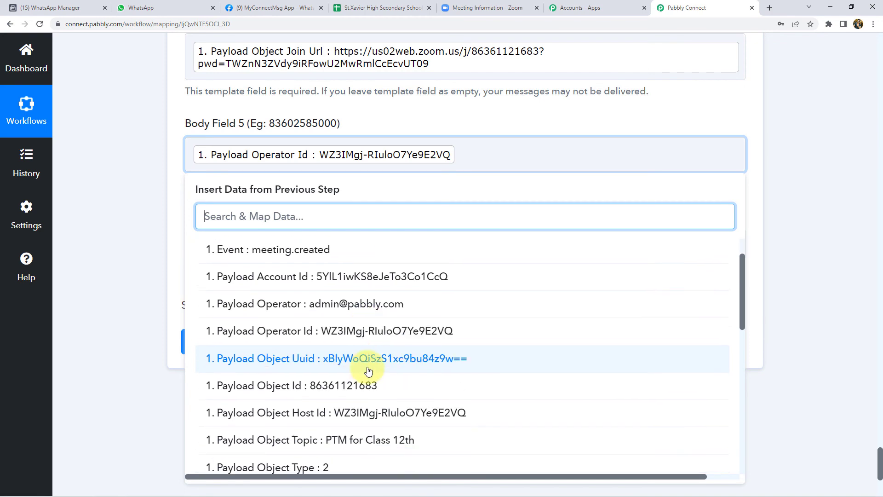
click(341, 387)
key(BackSpace)
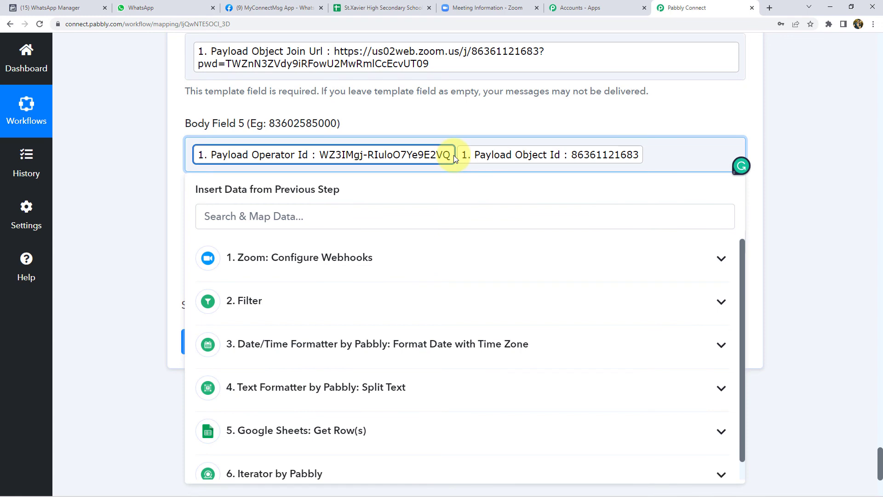
key(BackSpace)
click(167, 164)
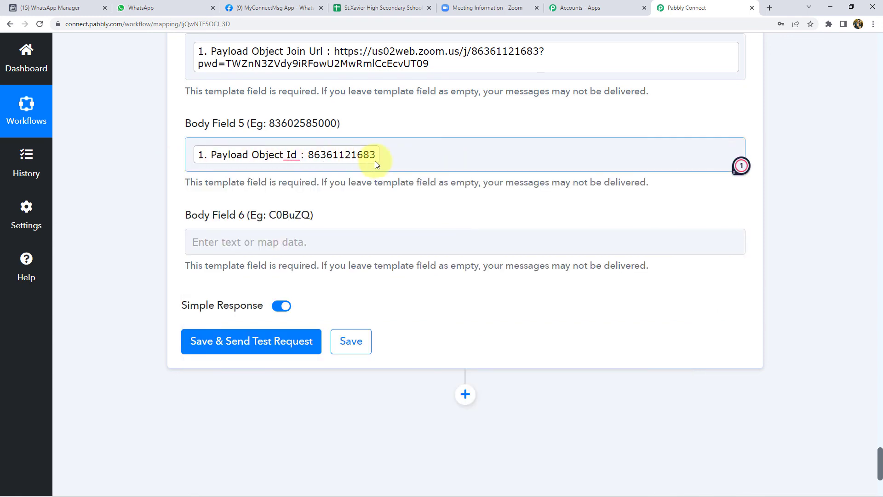
scroll(162, 214, down, 2)
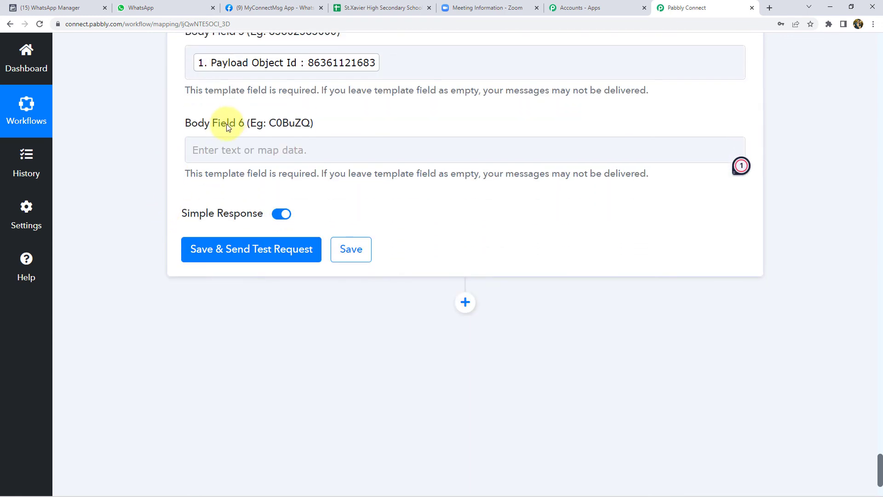
Map the Zoom webhook's Payload Object Password into Body Field 6.
click(89, 4)
scroll(347, 339, down, 2)
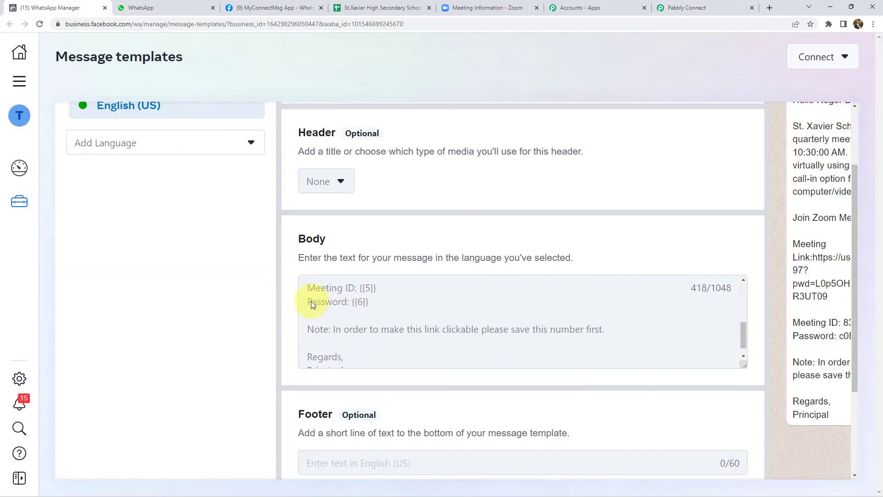
click(678, 8)
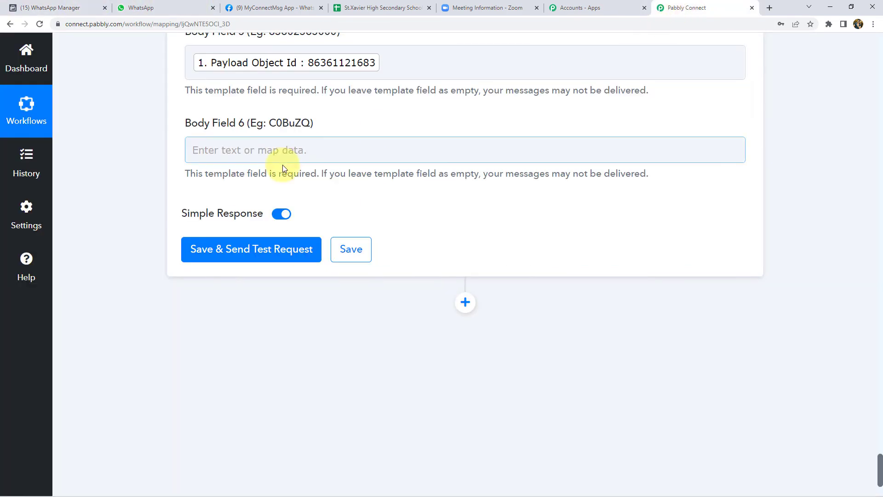
click(282, 156)
click(301, 251)
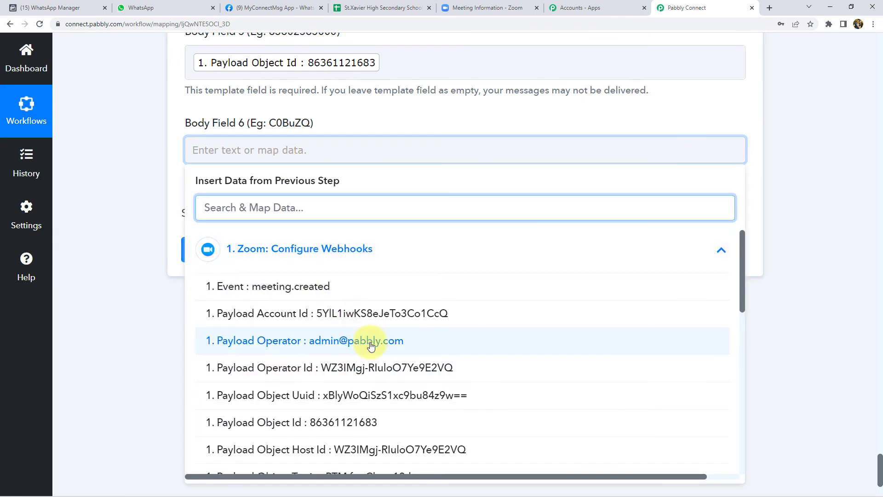
scroll(325, 339, down, 2)
scroll(365, 341, down, 1)
scroll(368, 350, down, 2)
scroll(382, 352, down, 1)
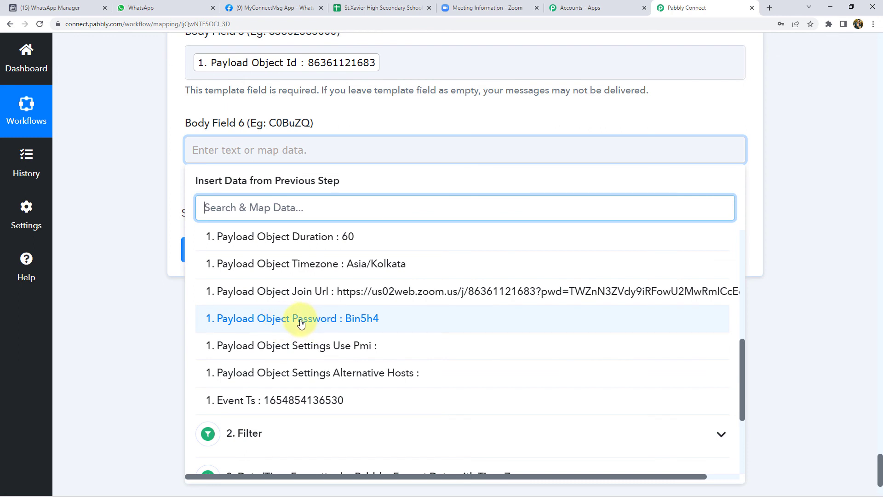
click(383, 325)
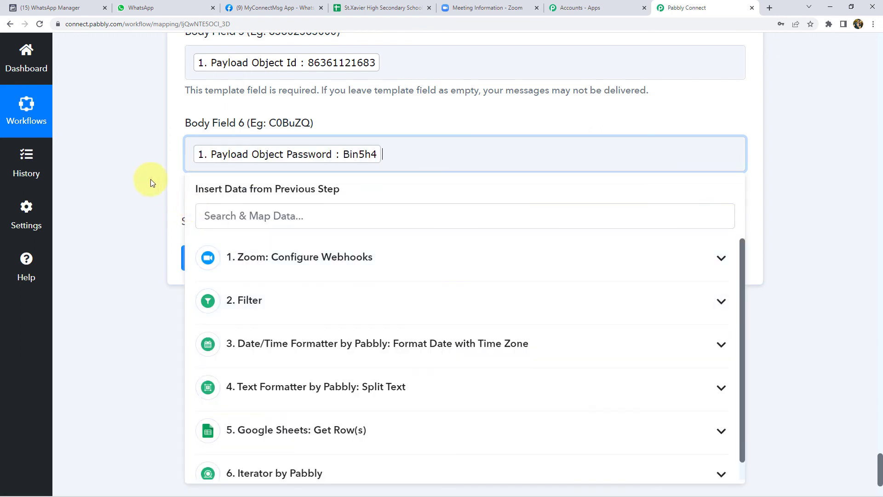
click(164, 175)
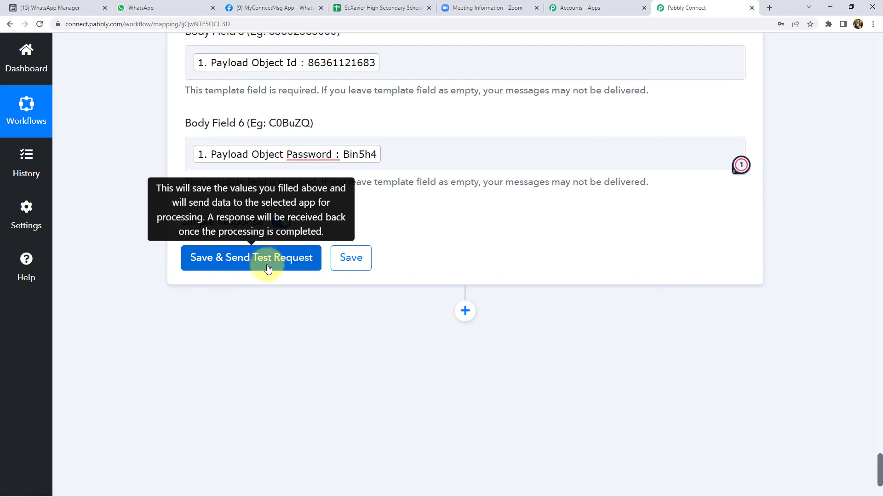
Review all six mapped body fields and glance at WhatsApp Web for incoming messages.
scroll(268, 269, up, 5)
scroll(223, 371, up, 3)
scroll(184, 264, up, 1)
scroll(335, 118, up, 3)
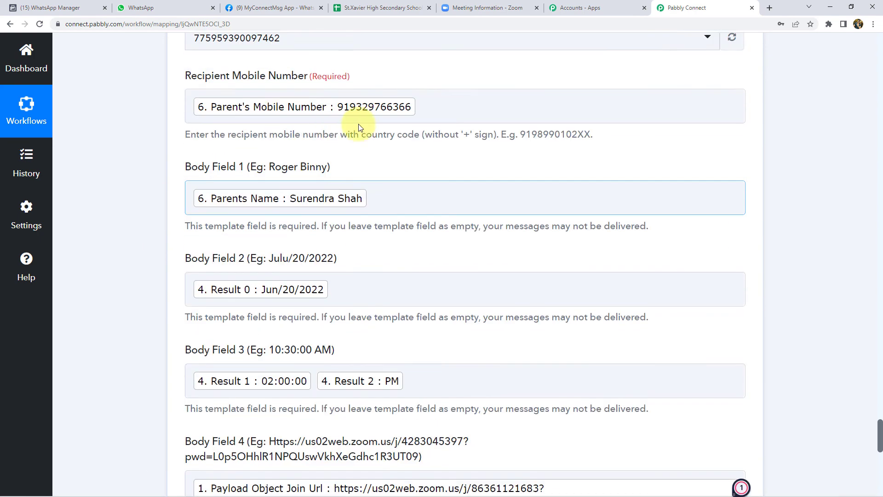
scroll(368, 129, up, 1)
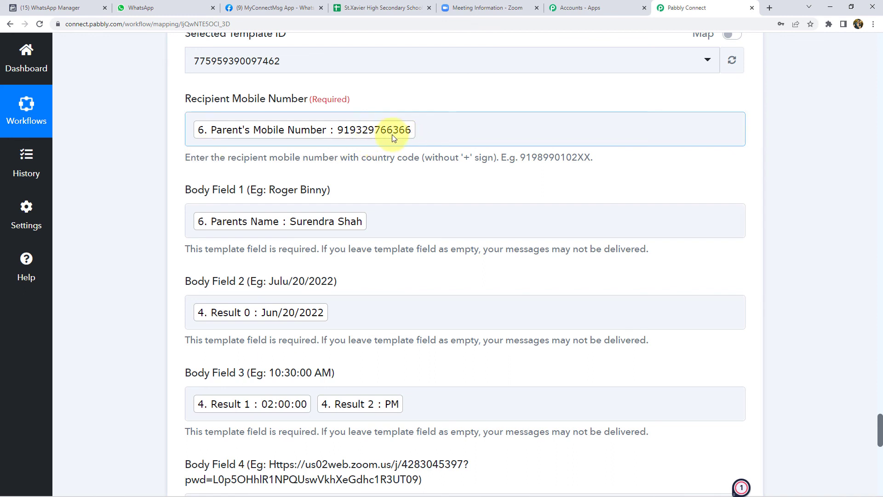
click(154, 6)
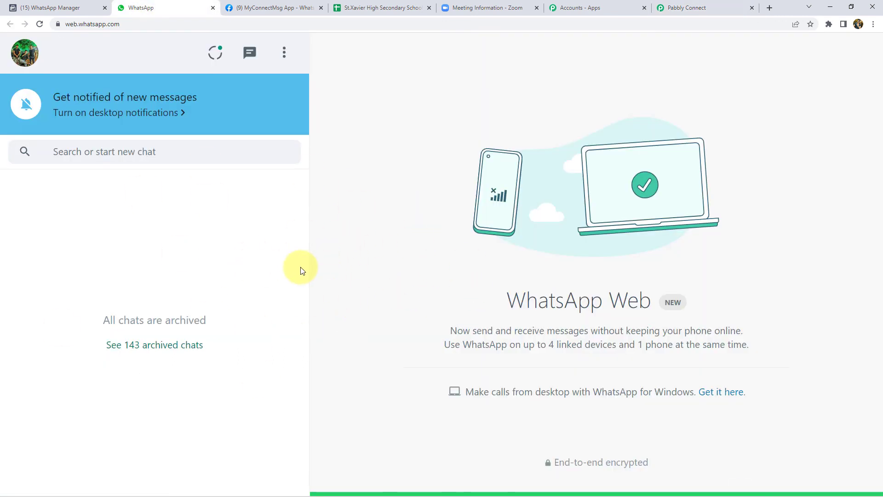
click(711, 7)
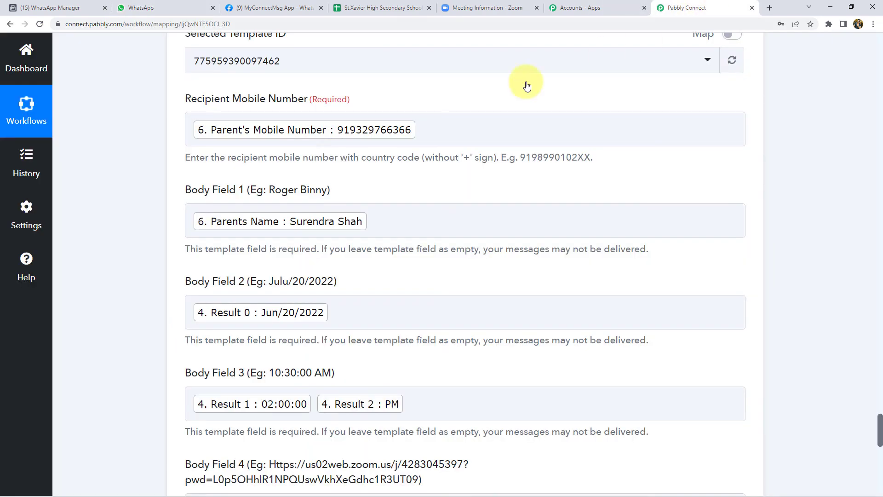
scroll(181, 184, down, 3)
scroll(182, 184, down, 5)
Save the WhatsApp action, send a test message, and confirm the successful Response Received.
scroll(158, 197, down, 4)
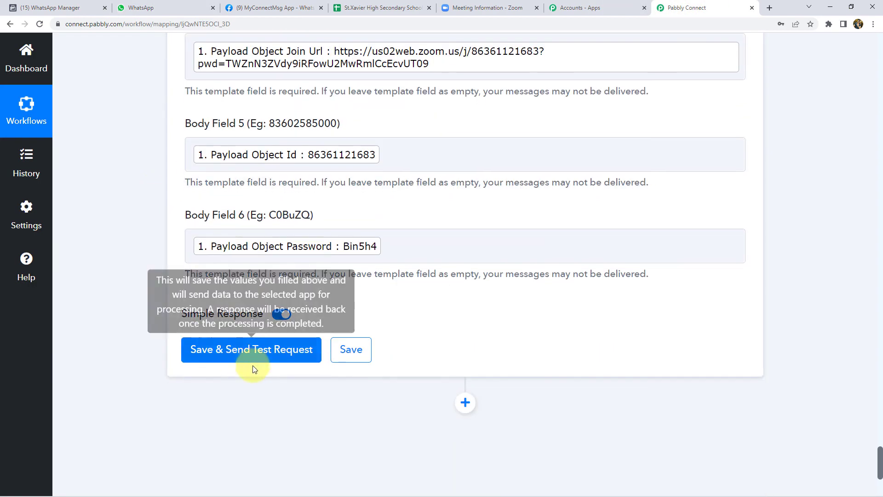
click(260, 350)
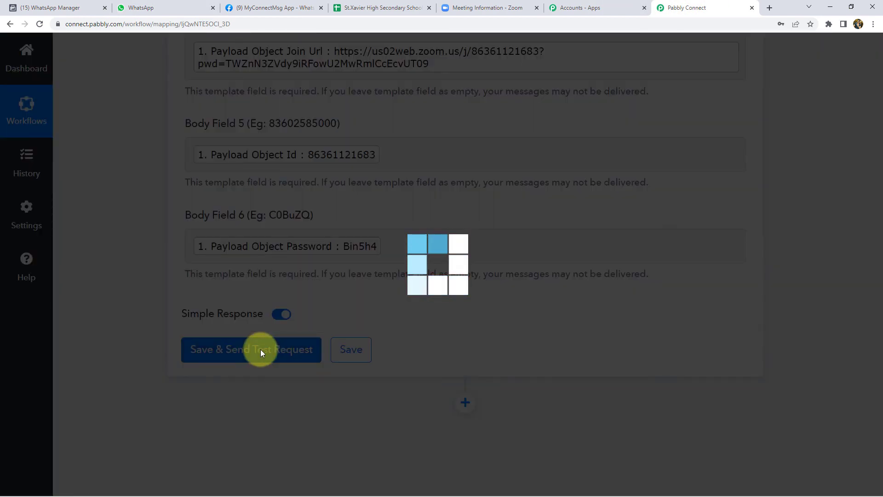
scroll(260, 349, up, 2)
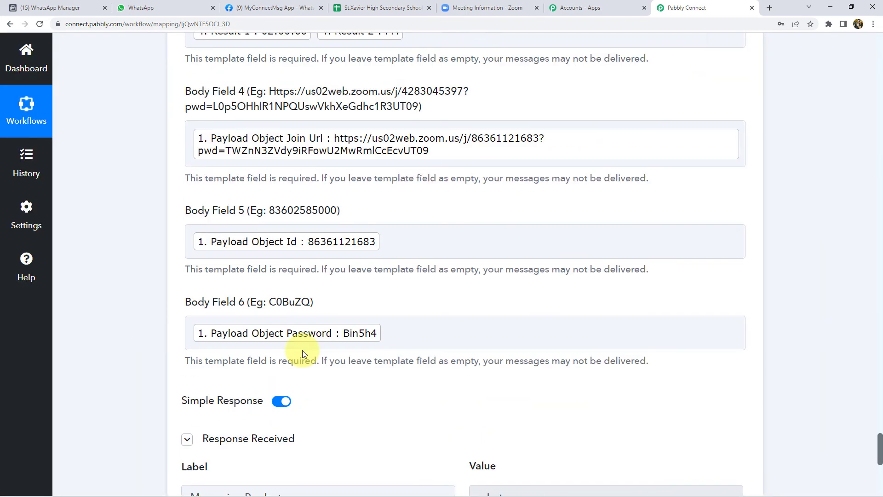
scroll(364, 331, up, 4)
scroll(221, 143, up, 1)
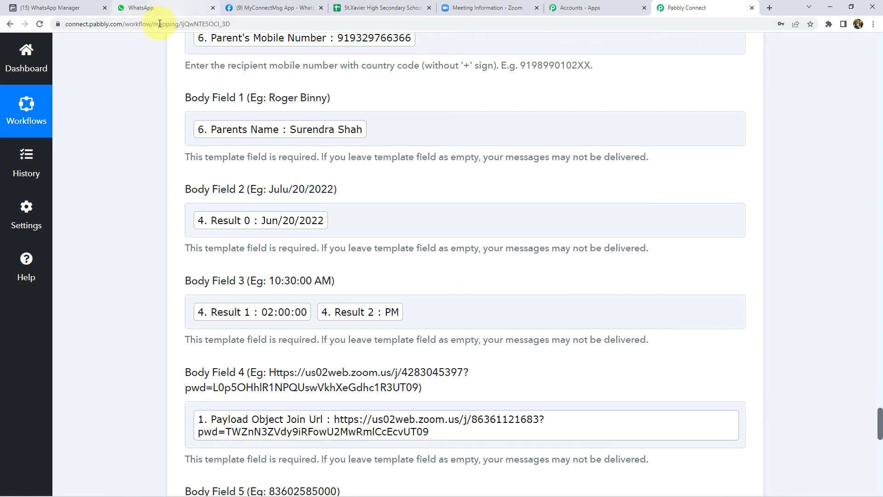
scroll(151, 256, down, 6)
scroll(151, 256, down, 2)
scroll(151, 256, down, 2)
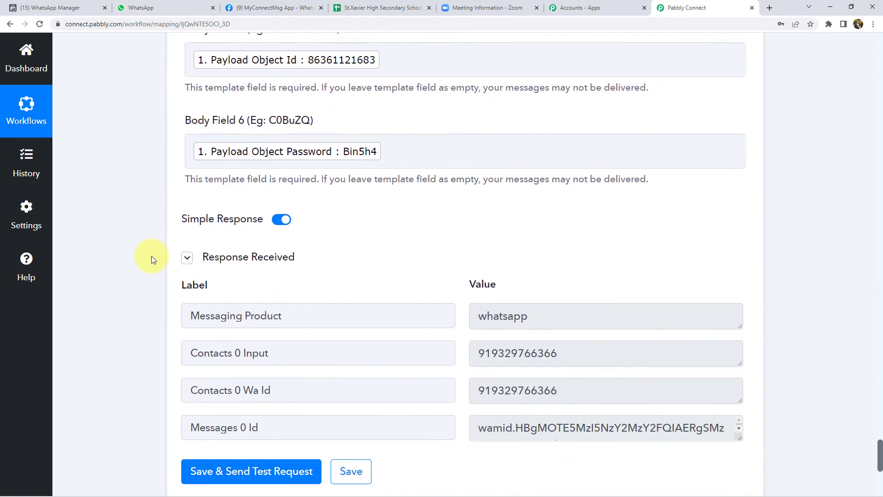
scroll(152, 257, down, 1)
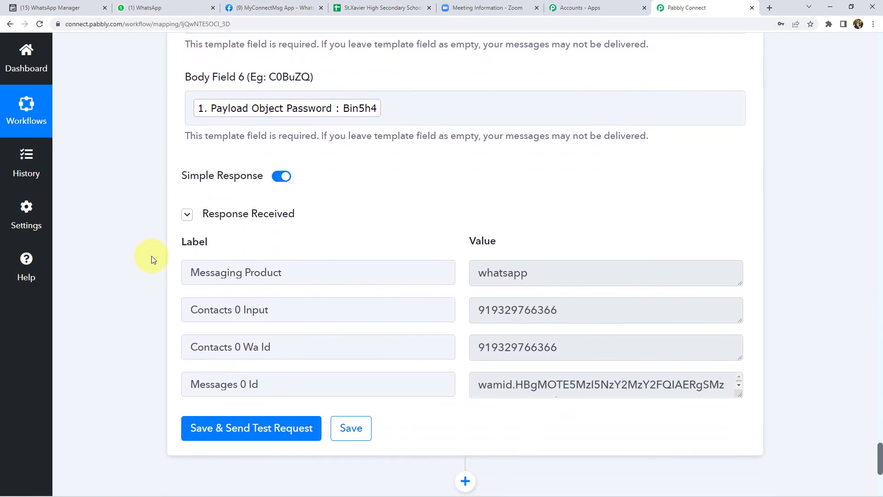
click(155, 8)
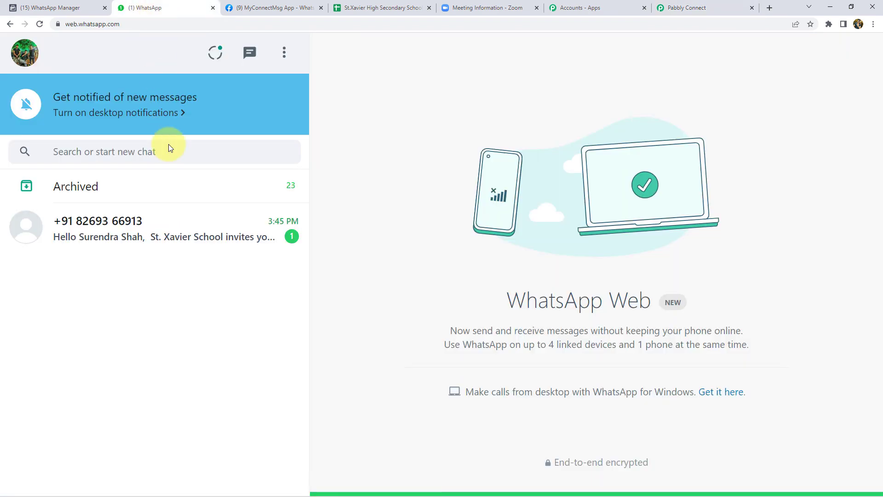
Open the St. Xavier School invitation chat and read the meeting date, time and link.
click(145, 240)
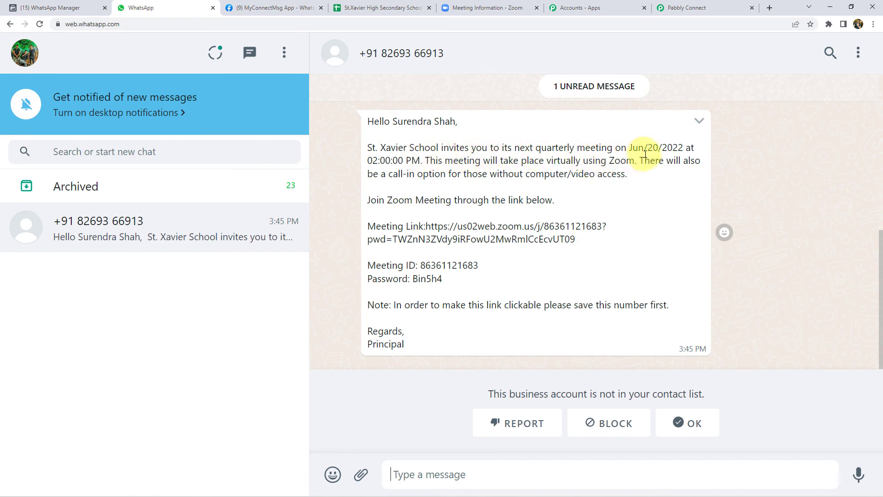
triple_click(679, 147)
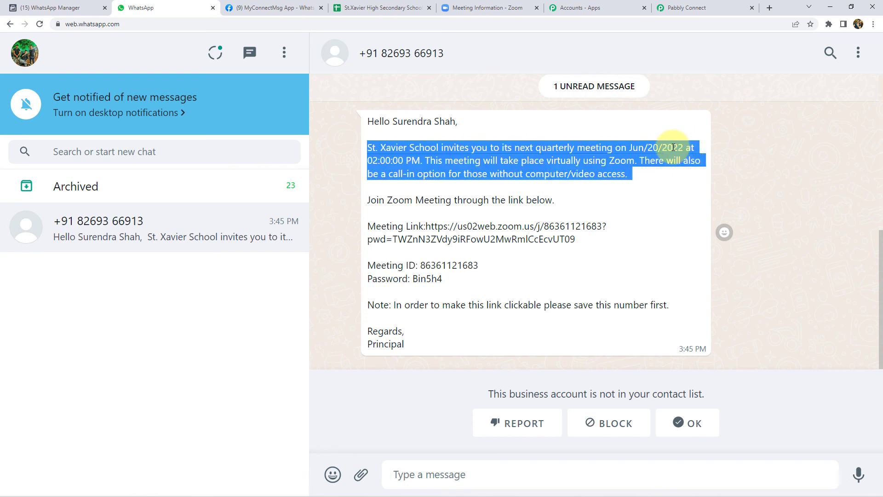
click(454, 164)
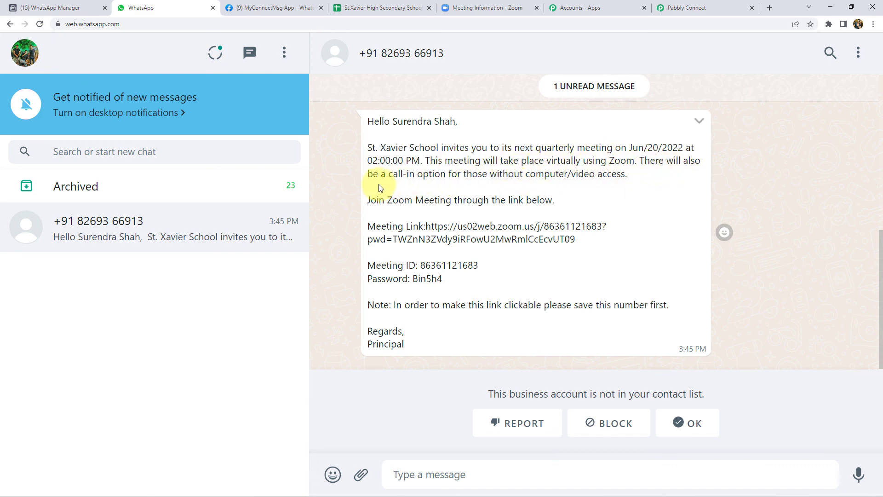
mouse_move(536, 207)
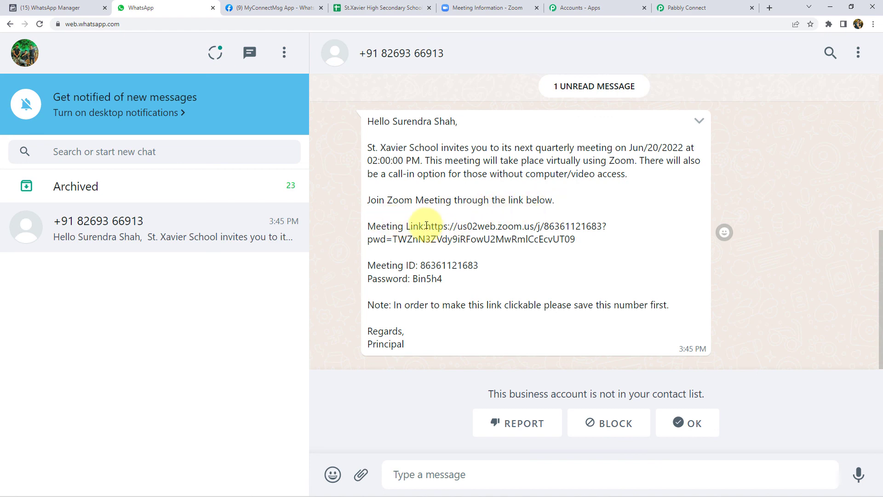
drag(425, 229, 570, 237)
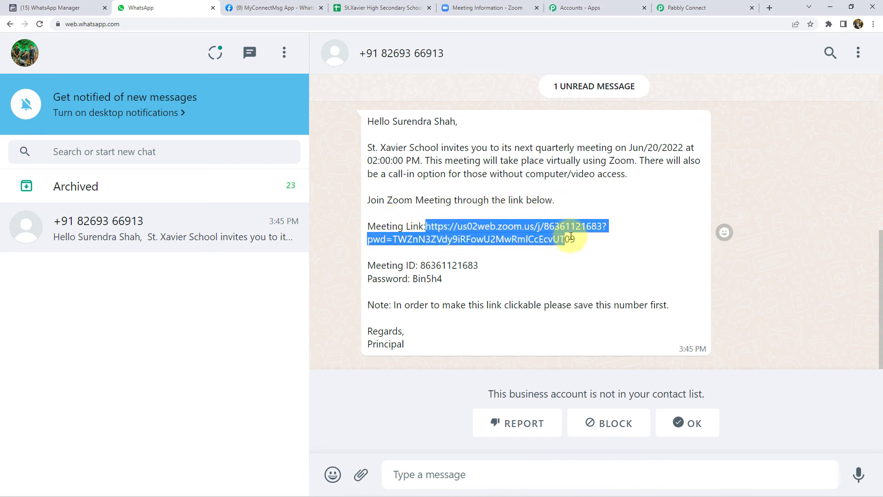
click(565, 239)
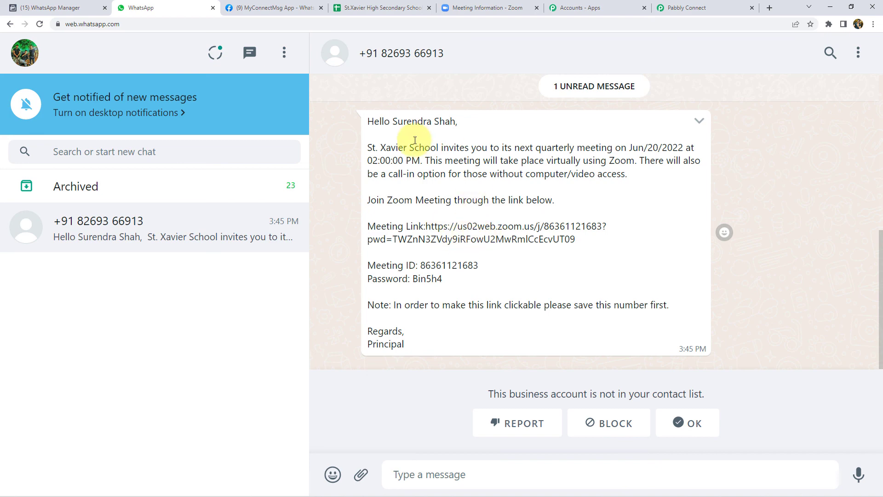
Accept the unknown business sender, check the meeting ID and password, and return to Pabbly.
click(694, 424)
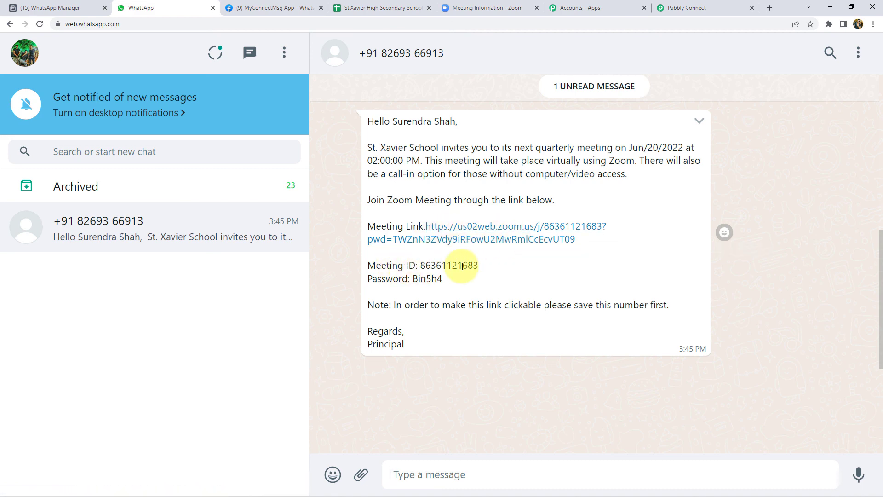
mouse_move(478, 266)
mouse_down()
mouse_move(420, 266)
mouse_move(423, 279)
mouse_up()
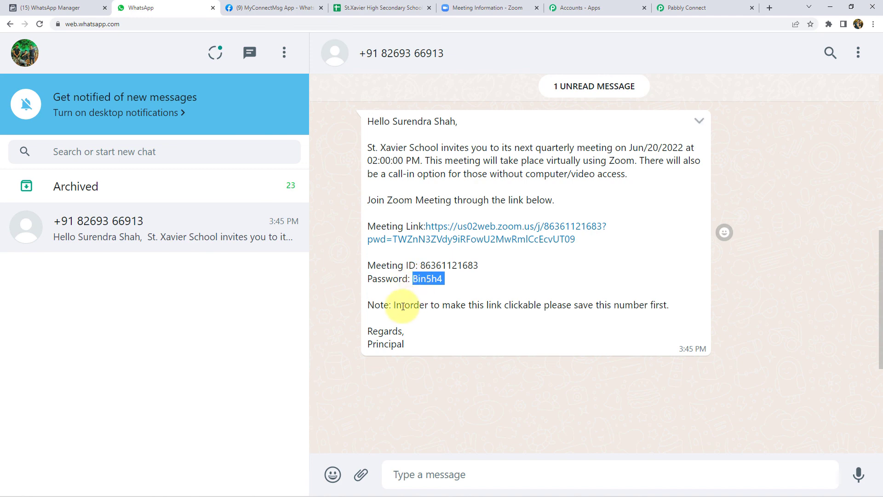
drag(393, 306, 688, 302)
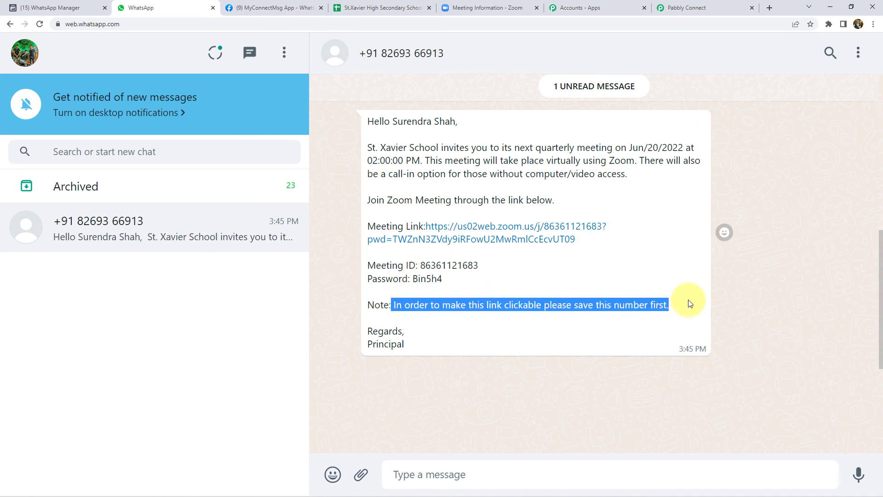
click(589, 305)
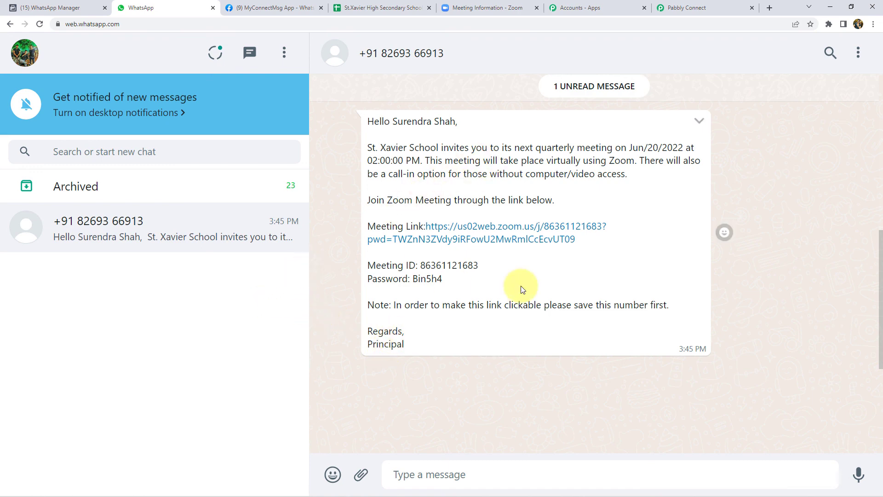
click(694, 8)
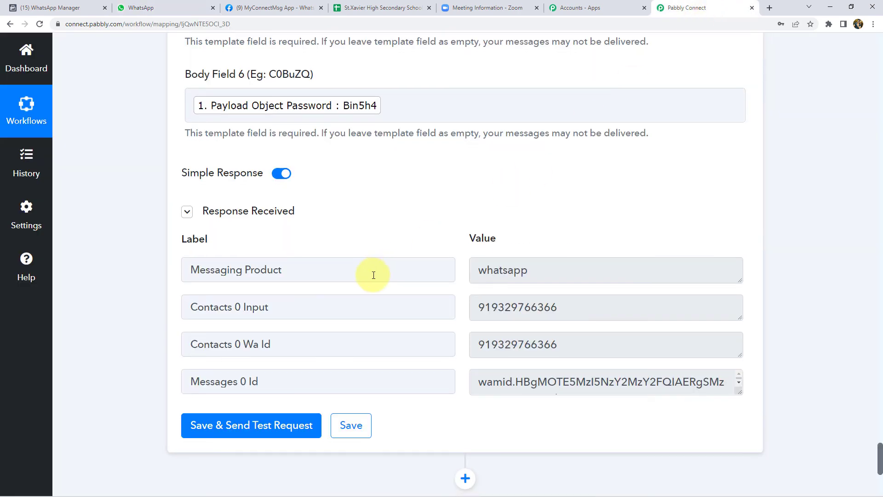
Save the WhatsApp message step's settings and dismiss the success confirmation.
scroll(354, 313, down, 2)
click(348, 341)
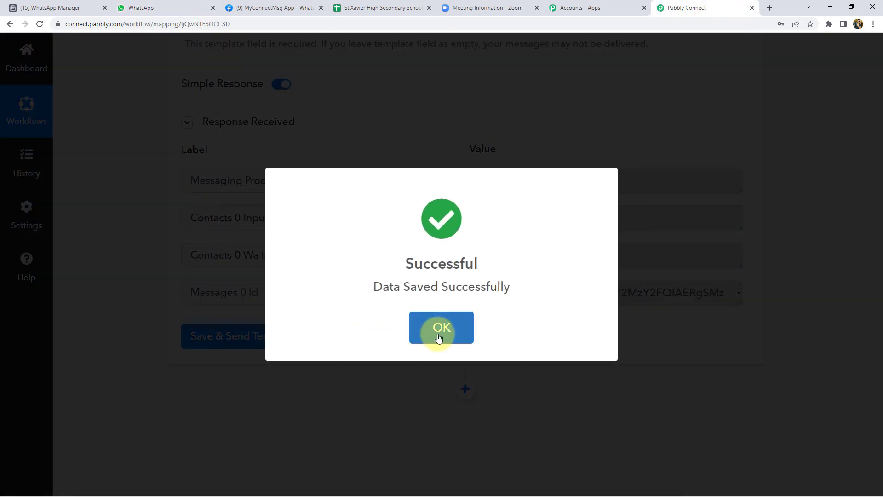
click(440, 338)
Collapse the Zoom trigger step, review the Zoom meeting details, then open the St.Xavier student spreadsheet.
scroll(394, 340, up, 3)
scroll(394, 338, up, 10)
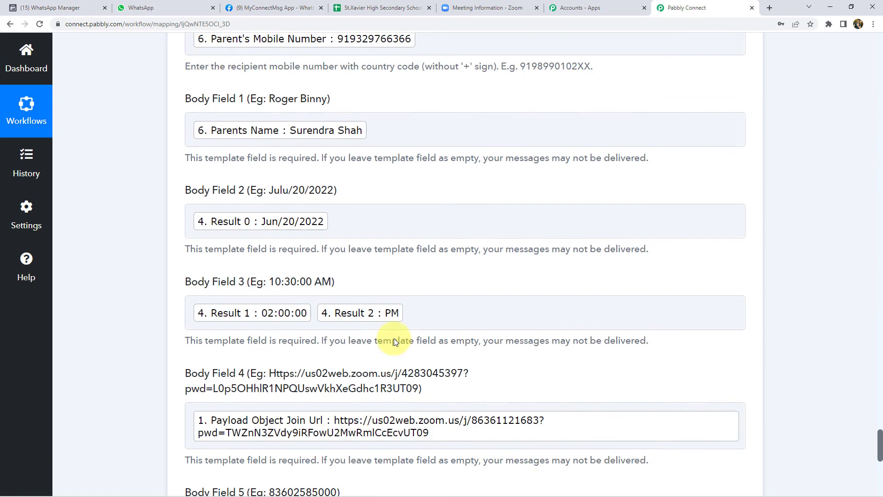
scroll(390, 313, up, 10)
scroll(386, 290, up, 5)
scroll(400, 368, up, 2)
scroll(404, 360, up, 3)
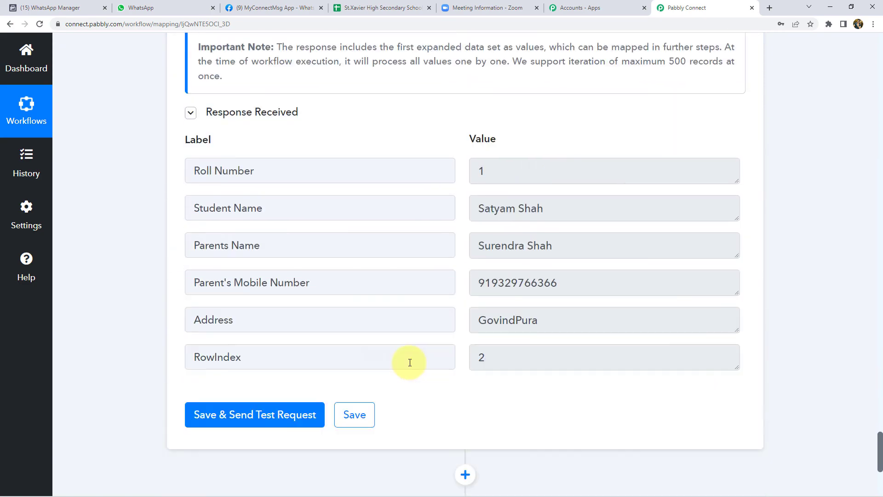
scroll(399, 325, up, 6)
scroll(381, 341, up, 4)
scroll(368, 354, up, 3)
scroll(370, 352, up, 8)
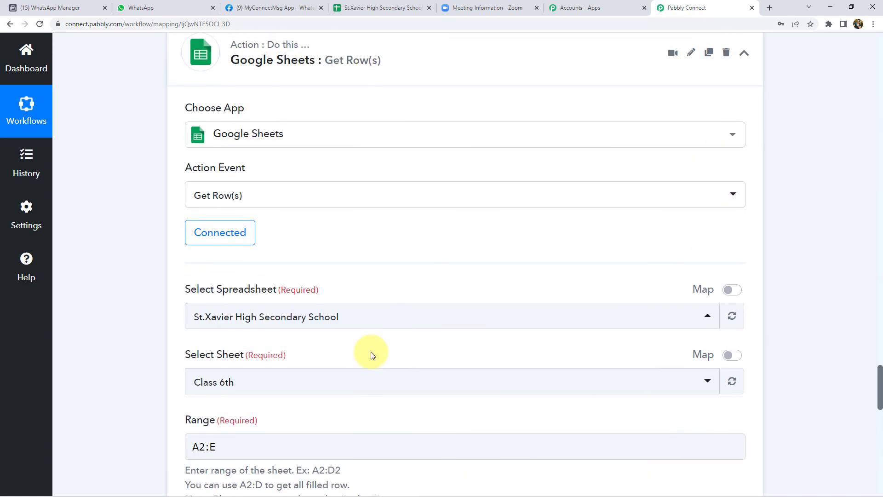
scroll(382, 372, up, 9)
scroll(400, 400, up, 6)
scroll(400, 456, up, 10)
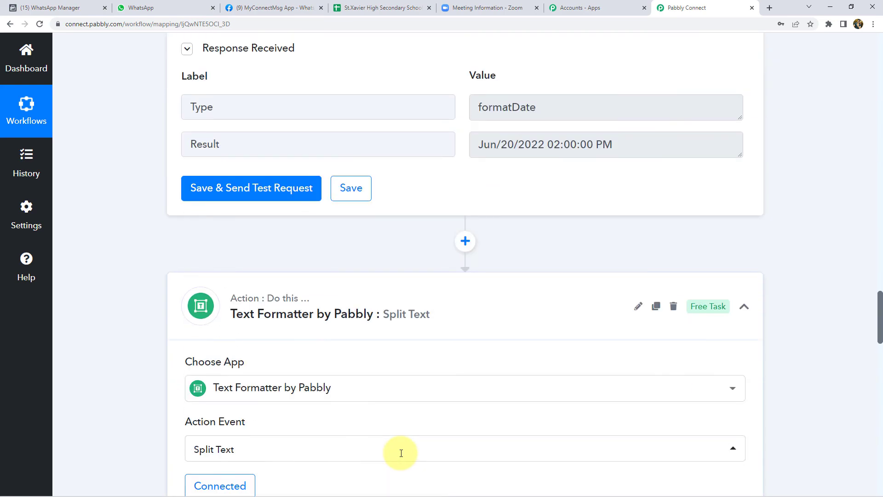
scroll(336, 310, up, 1)
scroll(335, 311, up, 6)
scroll(340, 276, up, 6)
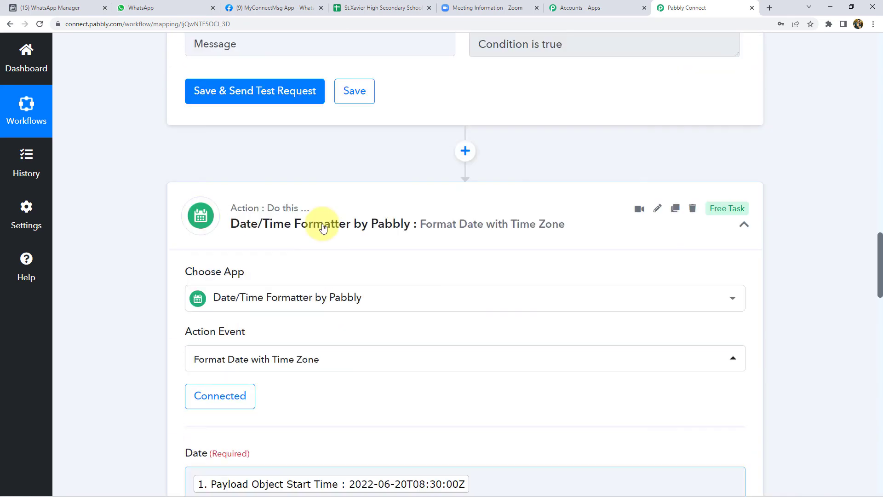
scroll(302, 214, up, 5)
scroll(300, 252, up, 9)
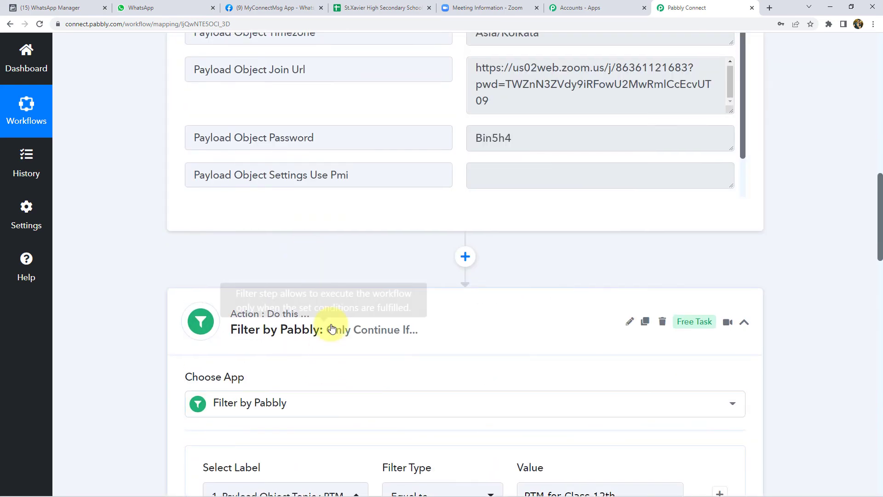
scroll(331, 325, up, 5)
scroll(322, 299, up, 6)
scroll(309, 230, up, 4)
click(303, 184)
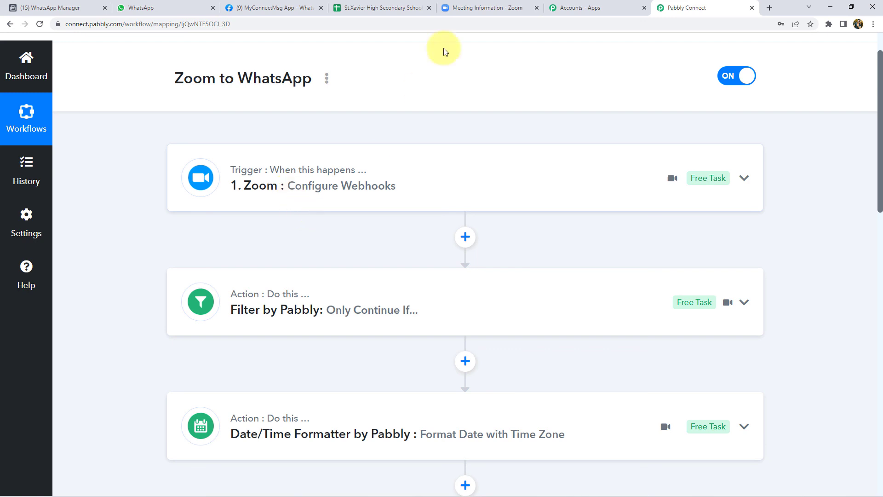
click(474, 7)
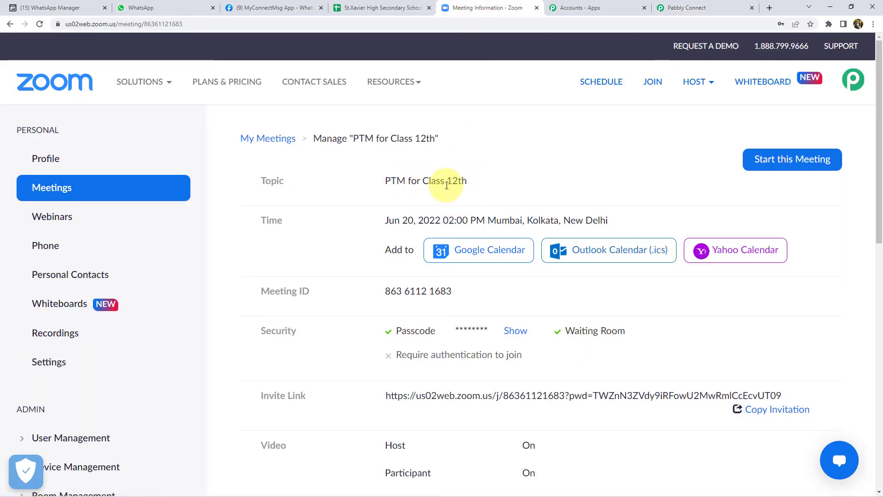
click(378, 6)
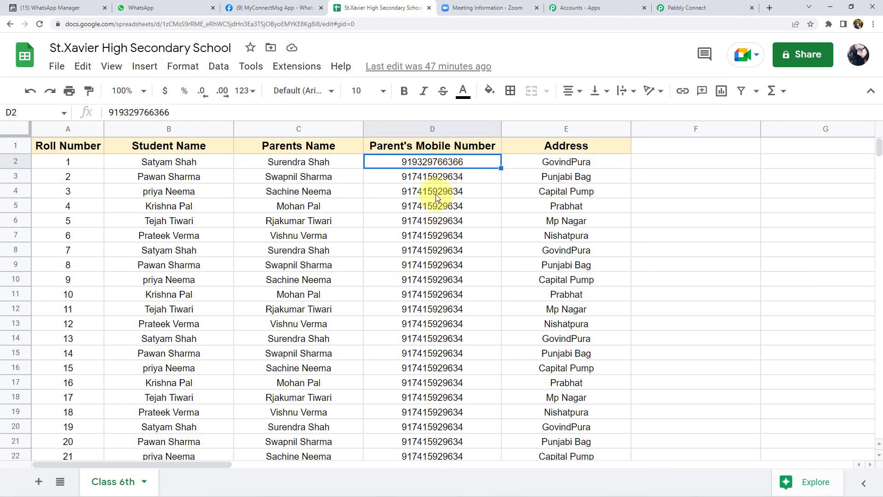
Select the parents' mobile numbers in column D, then return to the WhatsApp invitation chat.
drag(434, 162, 435, 455)
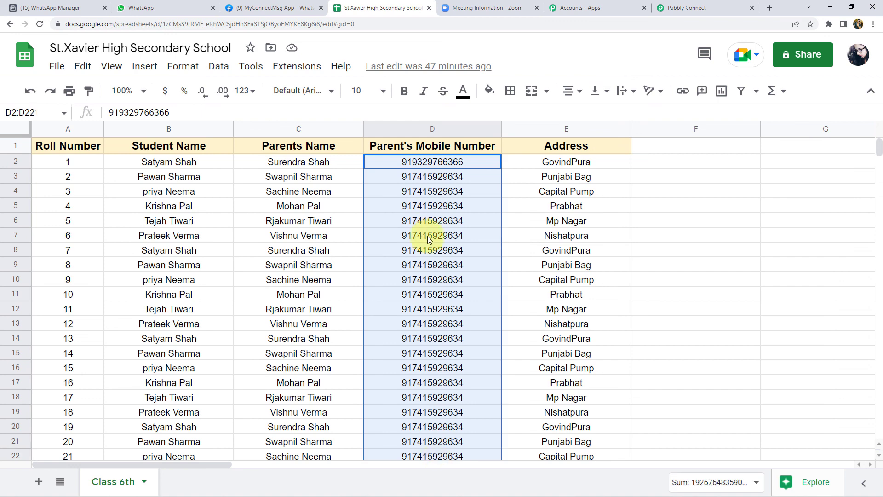
click(164, 8)
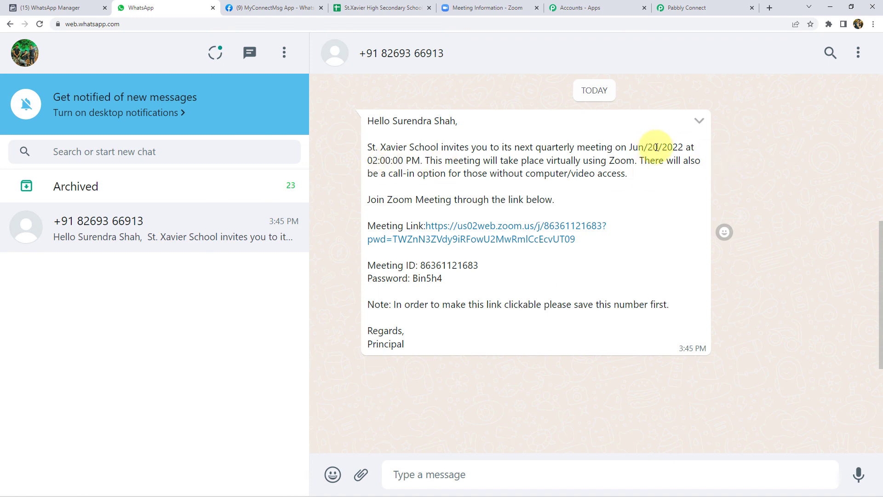
Return to the Pabbly Connect Zoom to WhatsApp workflow and view its top steps.
click(685, 8)
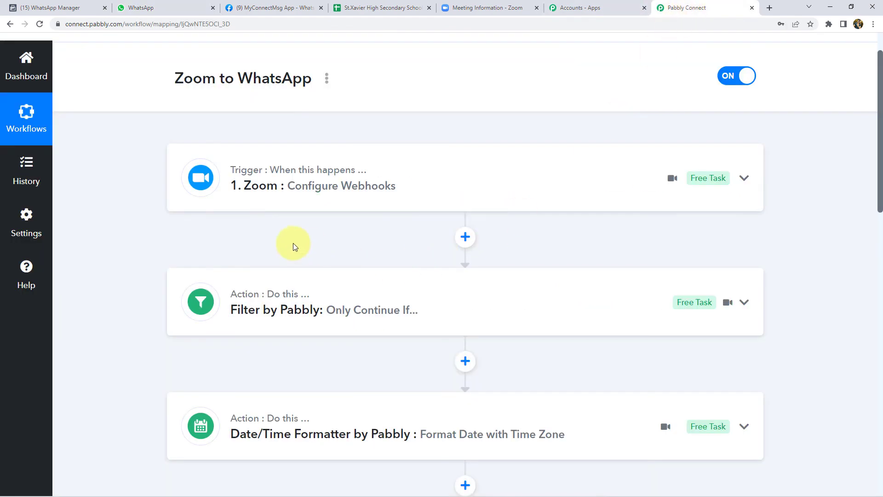
scroll(165, 278, down, 5)
scroll(158, 280, up, 5)
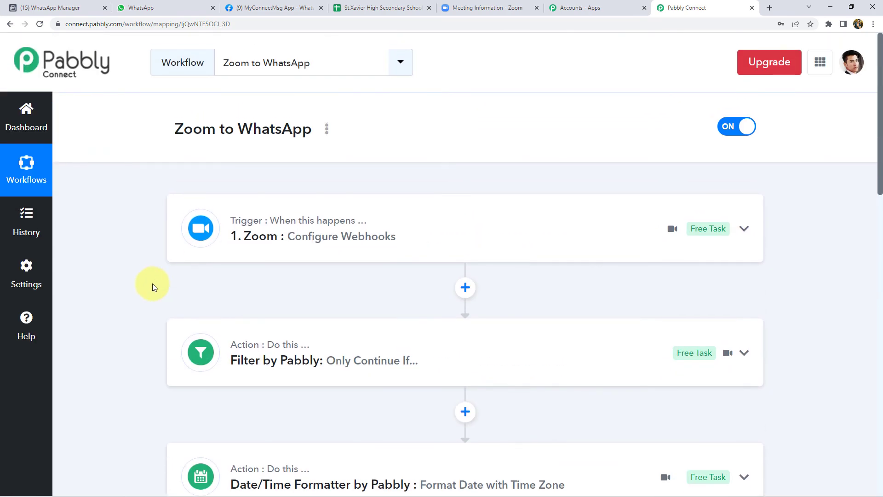